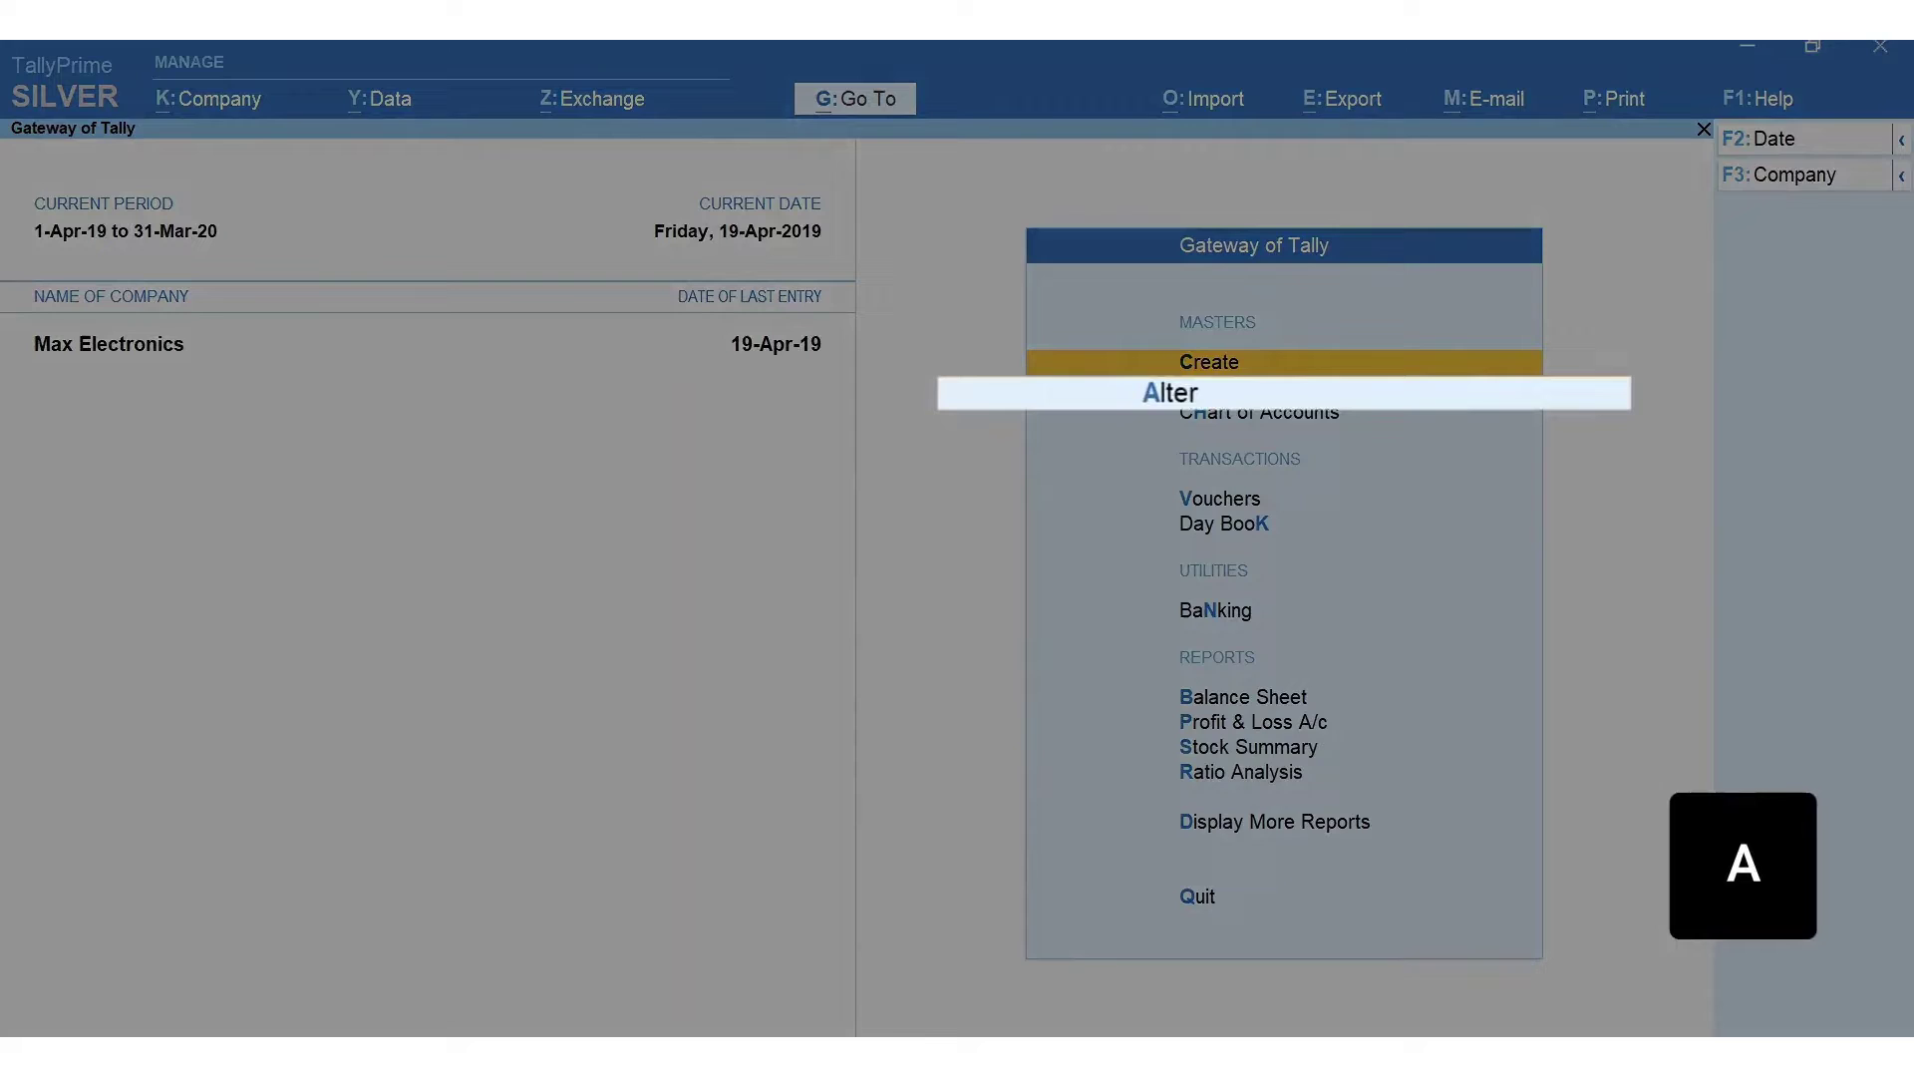
Step: Open the HDFC Bank ledger for alteration
{"action": "key", "text": "a"}
{"action": "key", "text": "Return"}
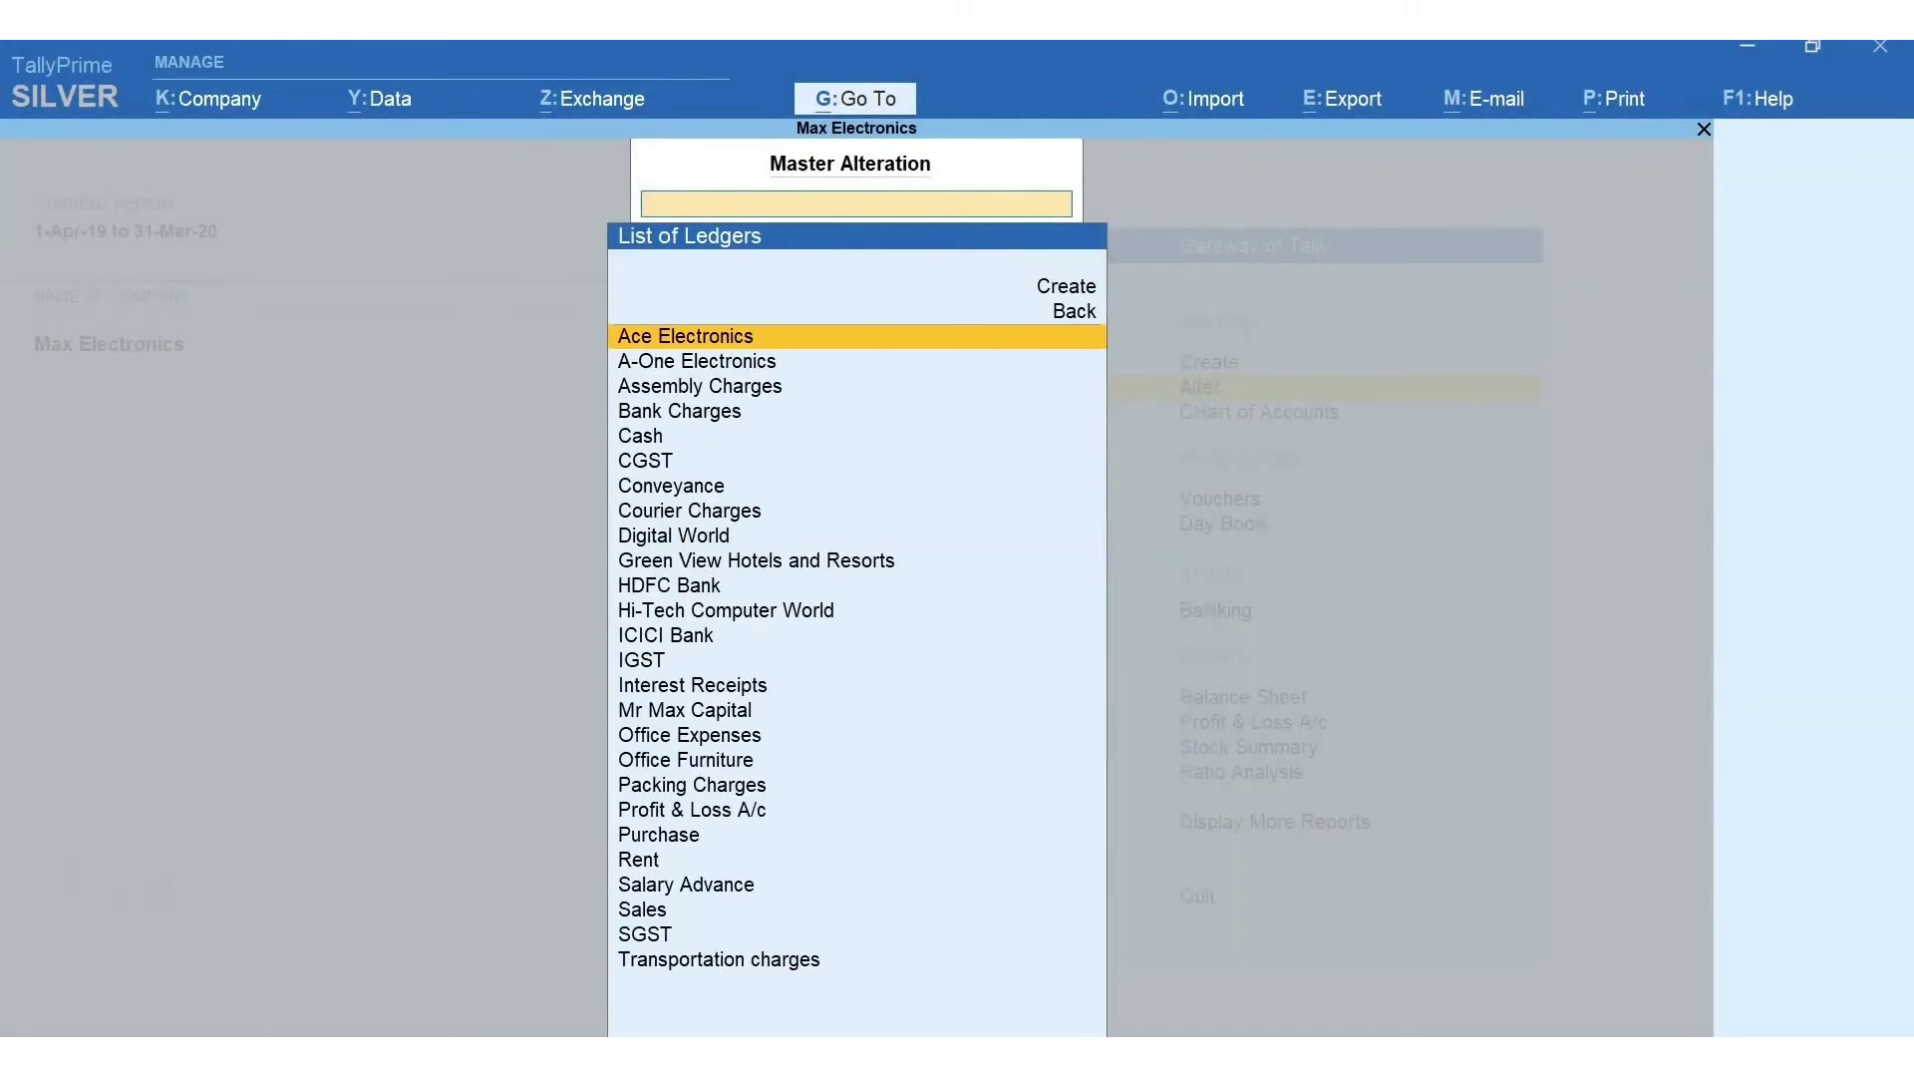
{"action": "type", "text": "Hdfc"}
{"action": "key", "text": "Return"}
{"action": "key", "text": "Return"}
{"action": "key", "text": "Return"}
{"action": "key", "text": "Return"}
{"action": "key", "text": "Return"}
{"action": "key", "text": "Return"}
{"action": "key", "text": "Return"}
{"action": "key", "text": "Return"}
{"action": "key", "text": "Return"}
{"action": "key", "text": "Return"}
Step: Enable cheque books and enter the 100101–100200 range, naming the book Accounts
{"action": "type", "text": "y"}
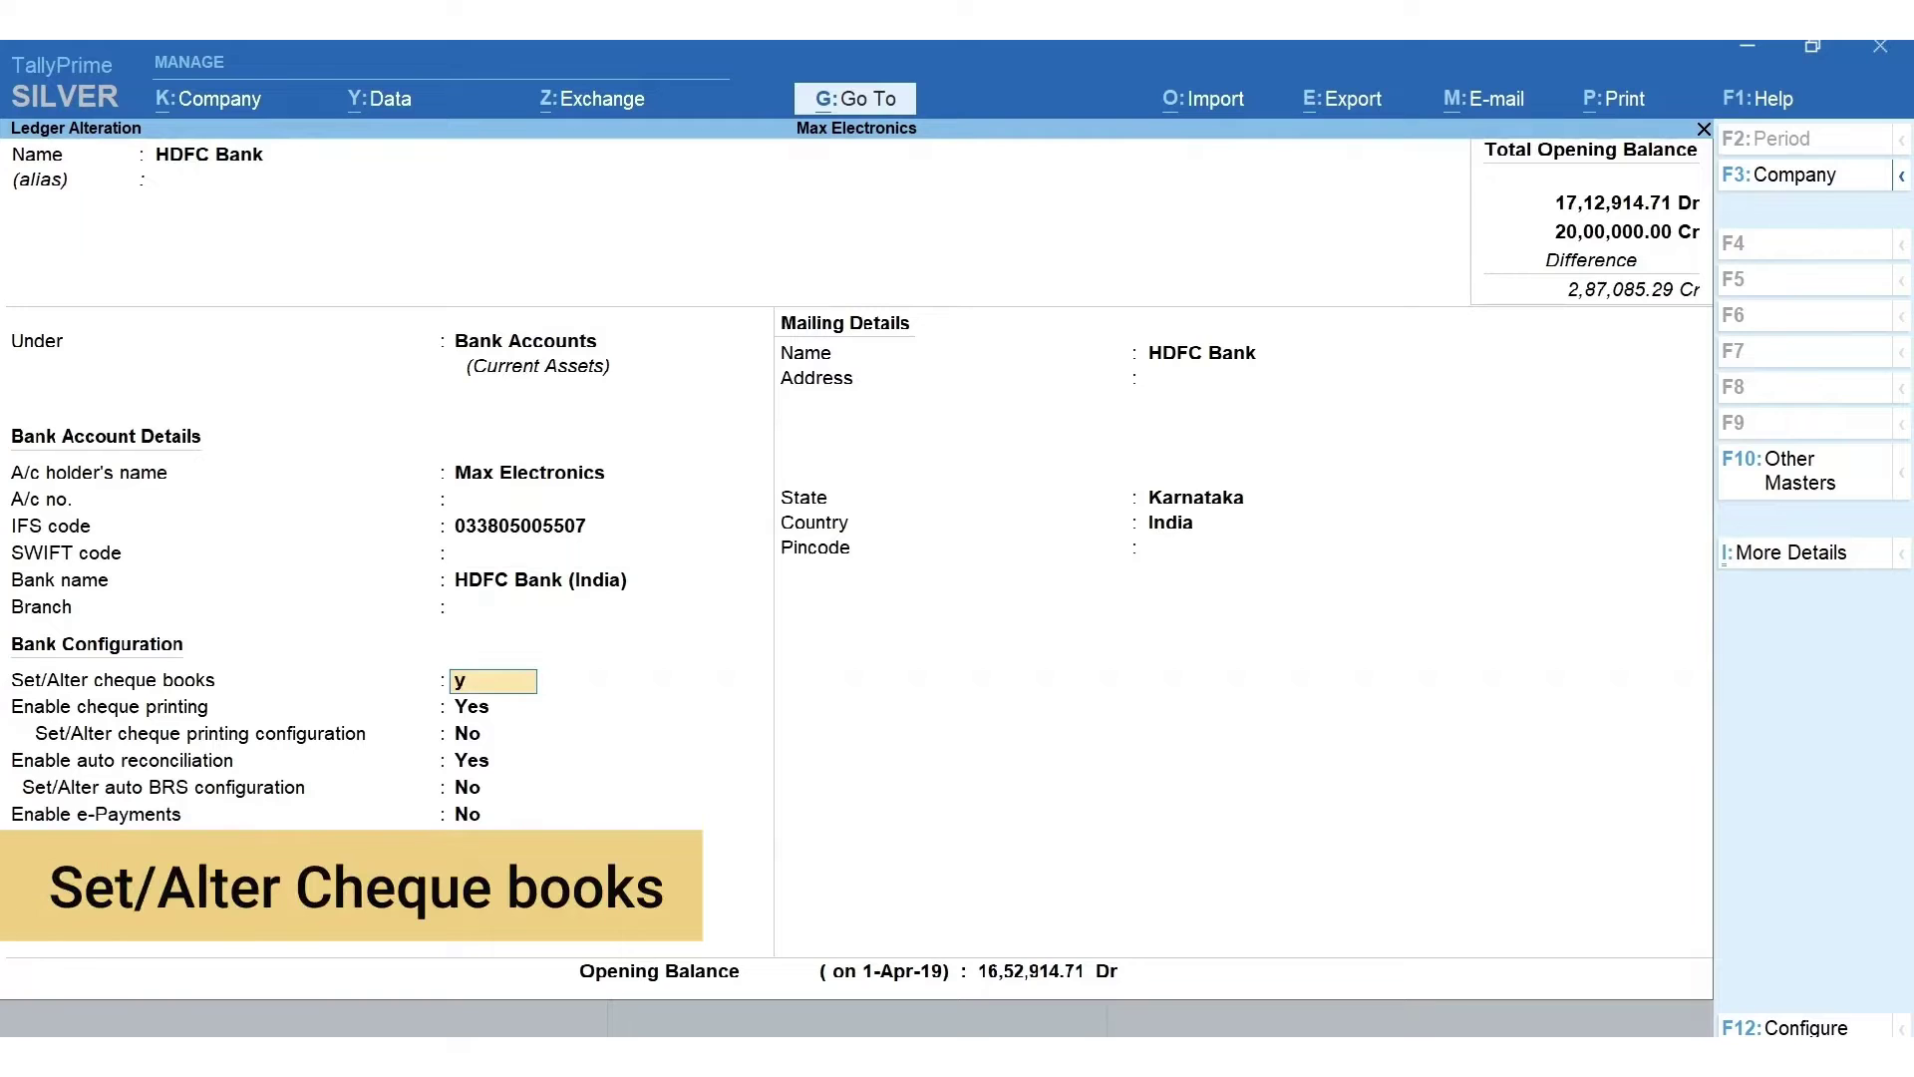
{"action": "key", "text": "Return"}
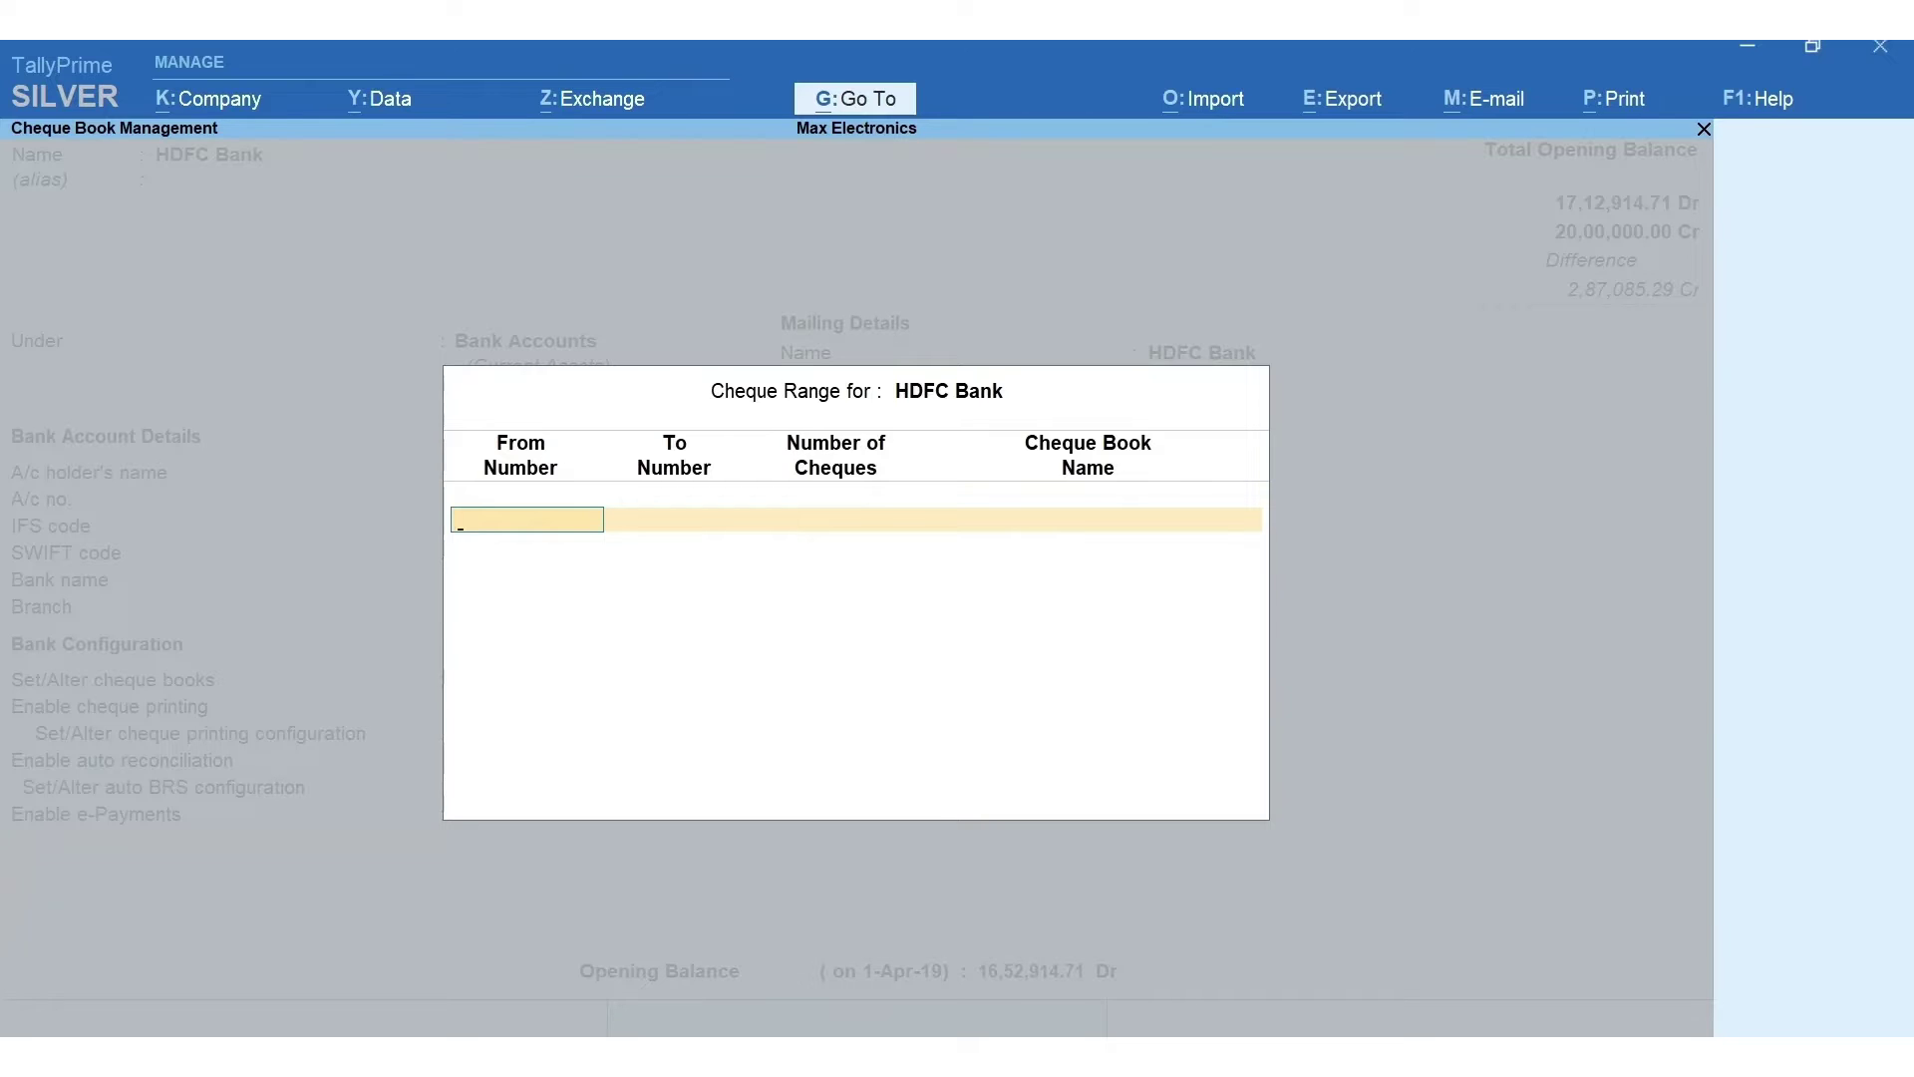
{"action": "type", "text": "100101"}
{"action": "key", "text": "Return"}
{"action": "type", "text": "100"}
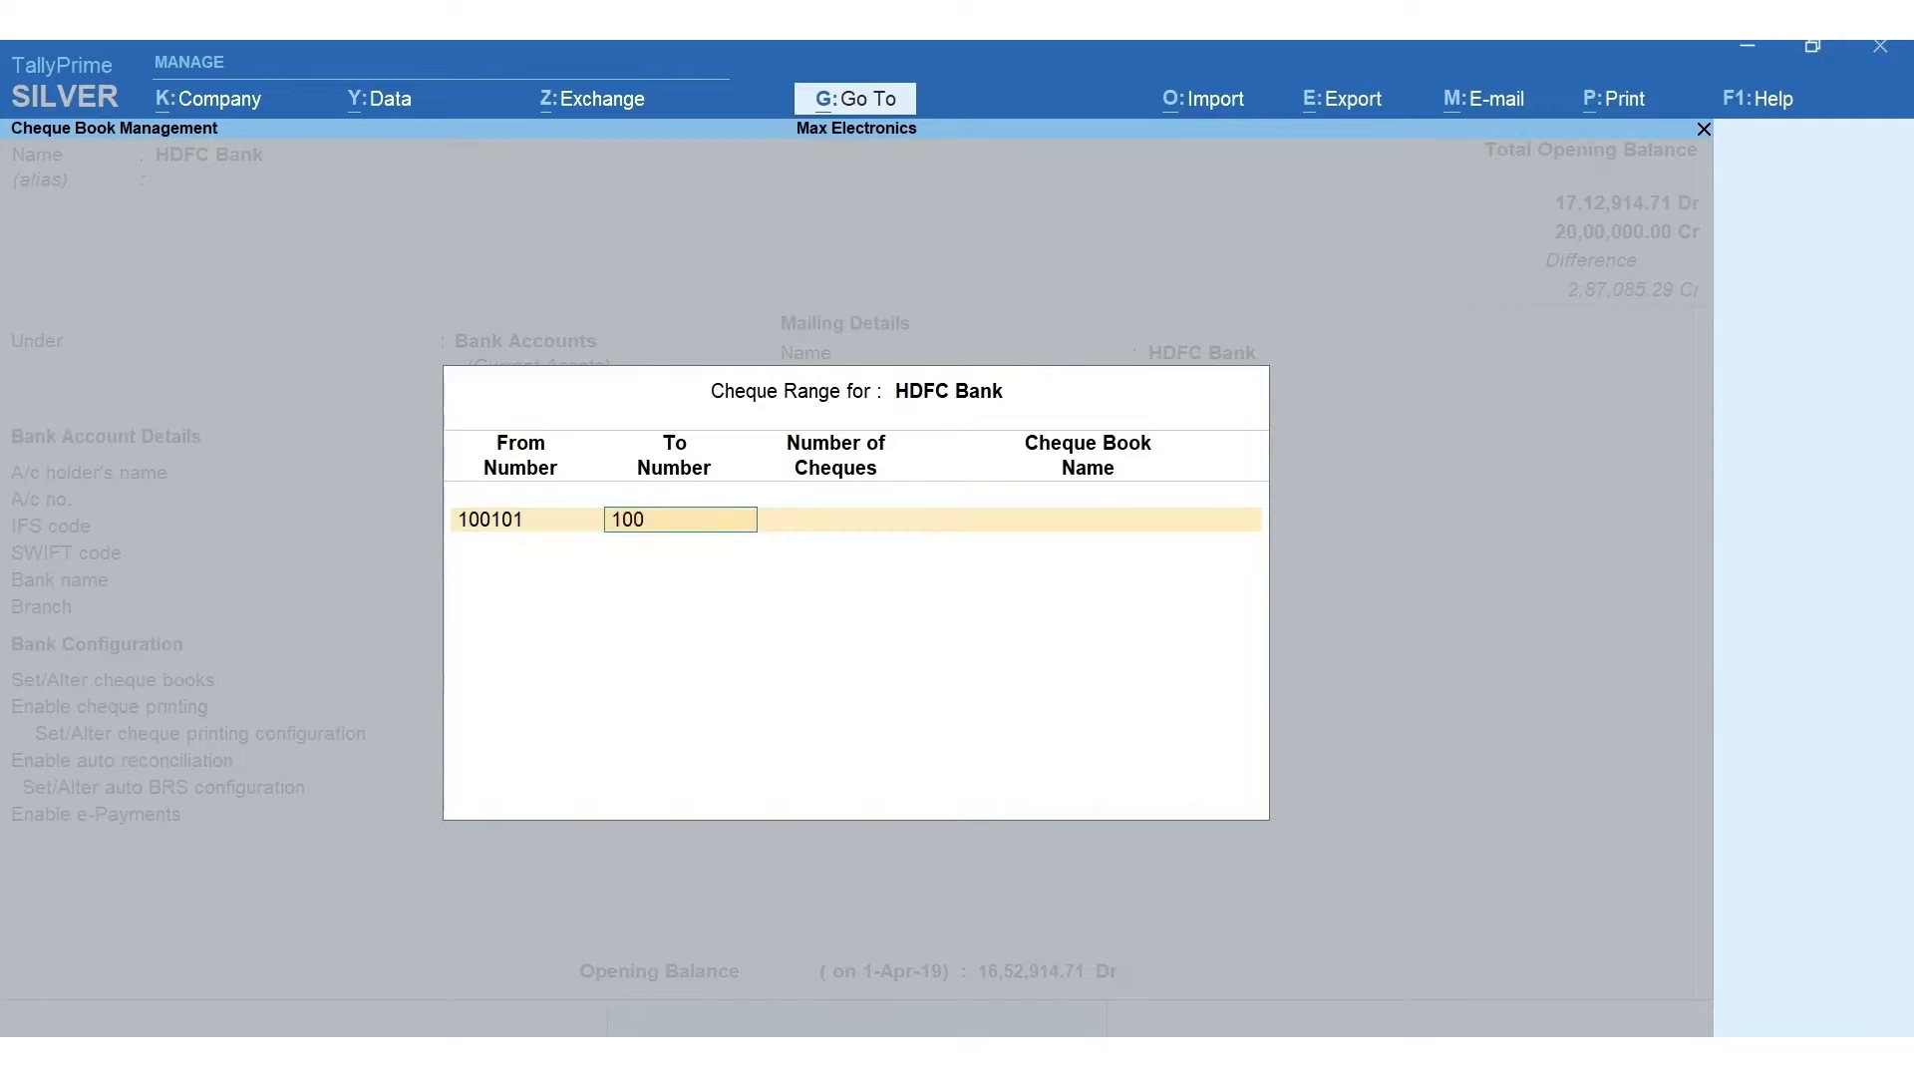
{"action": "type", "text": "200"}
{"action": "key", "text": "Return"}
{"action": "key", "text": "Return"}
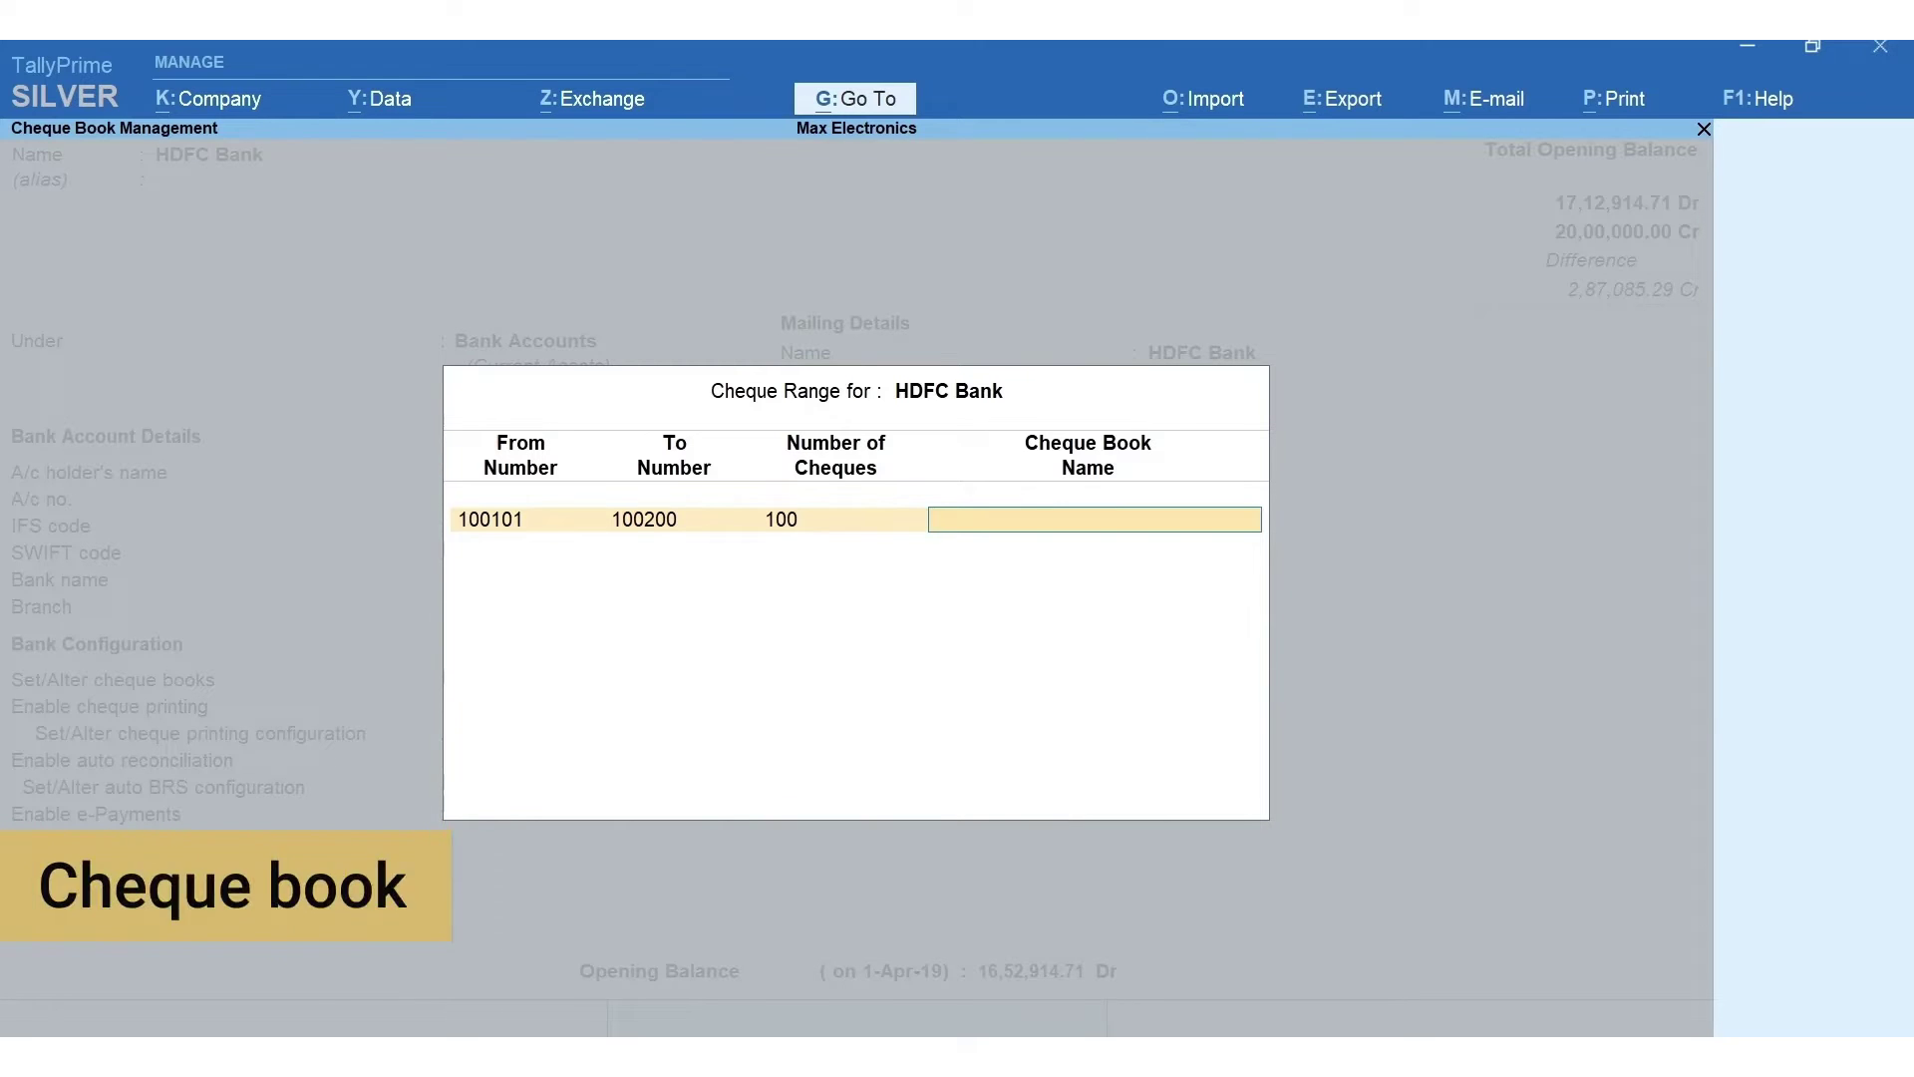
{"action": "type", "text": "Accou"}
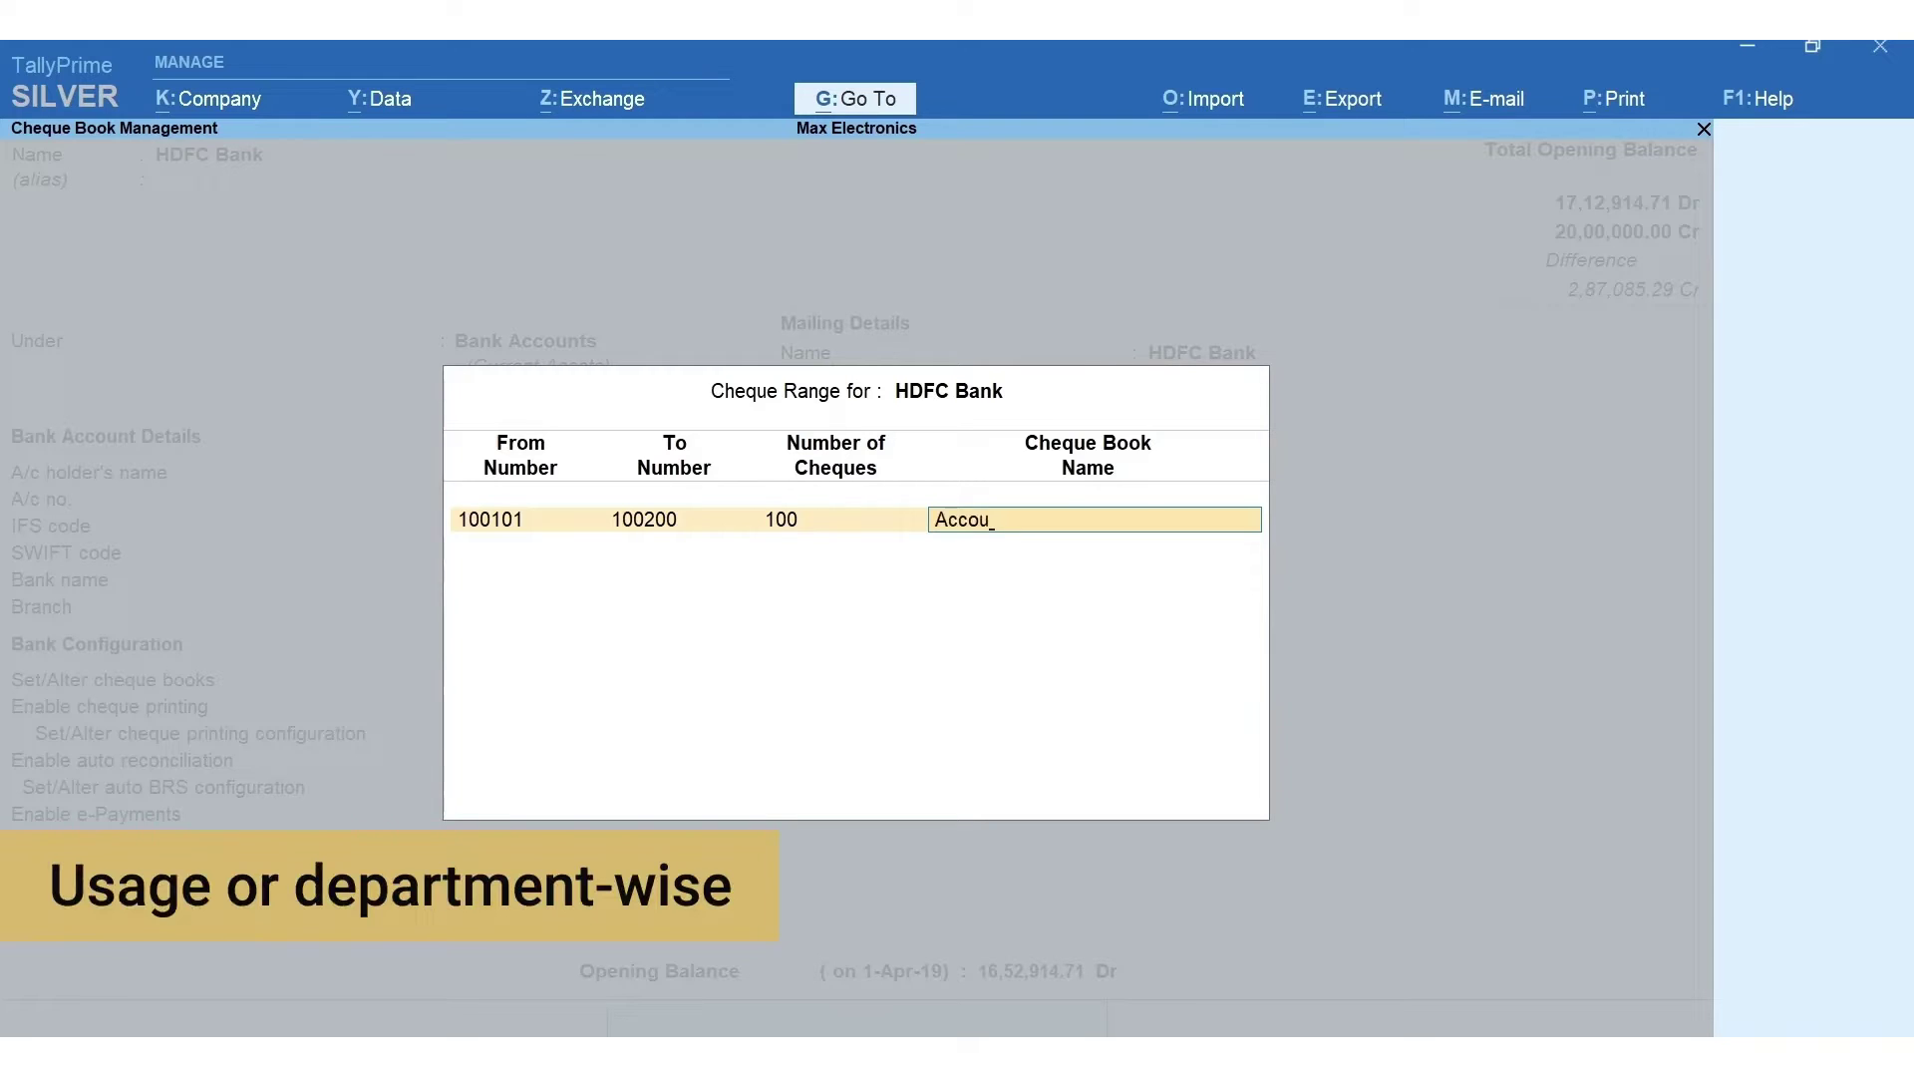
{"action": "type", "text": "nts"}
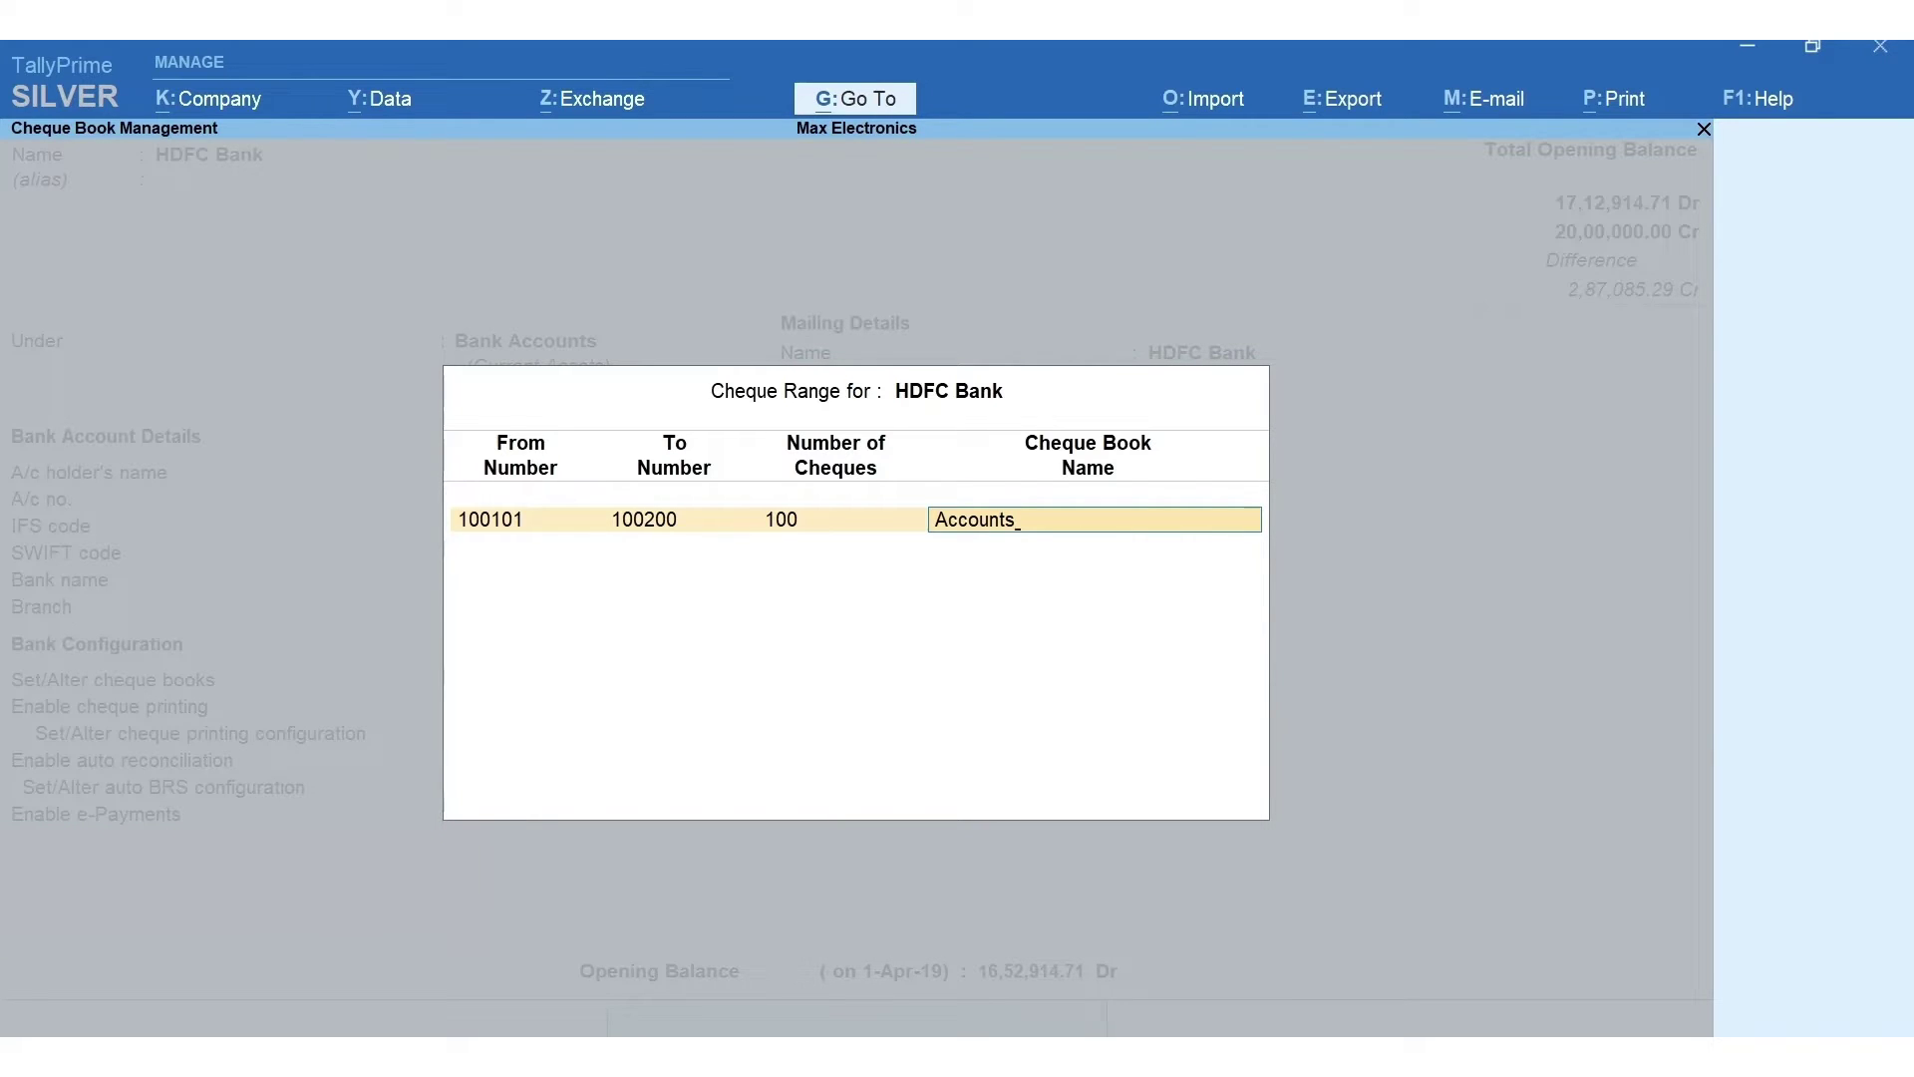
Step: Add a 50-cheque book starting at 100251 named Manager
{"action": "key", "text": "Return"}
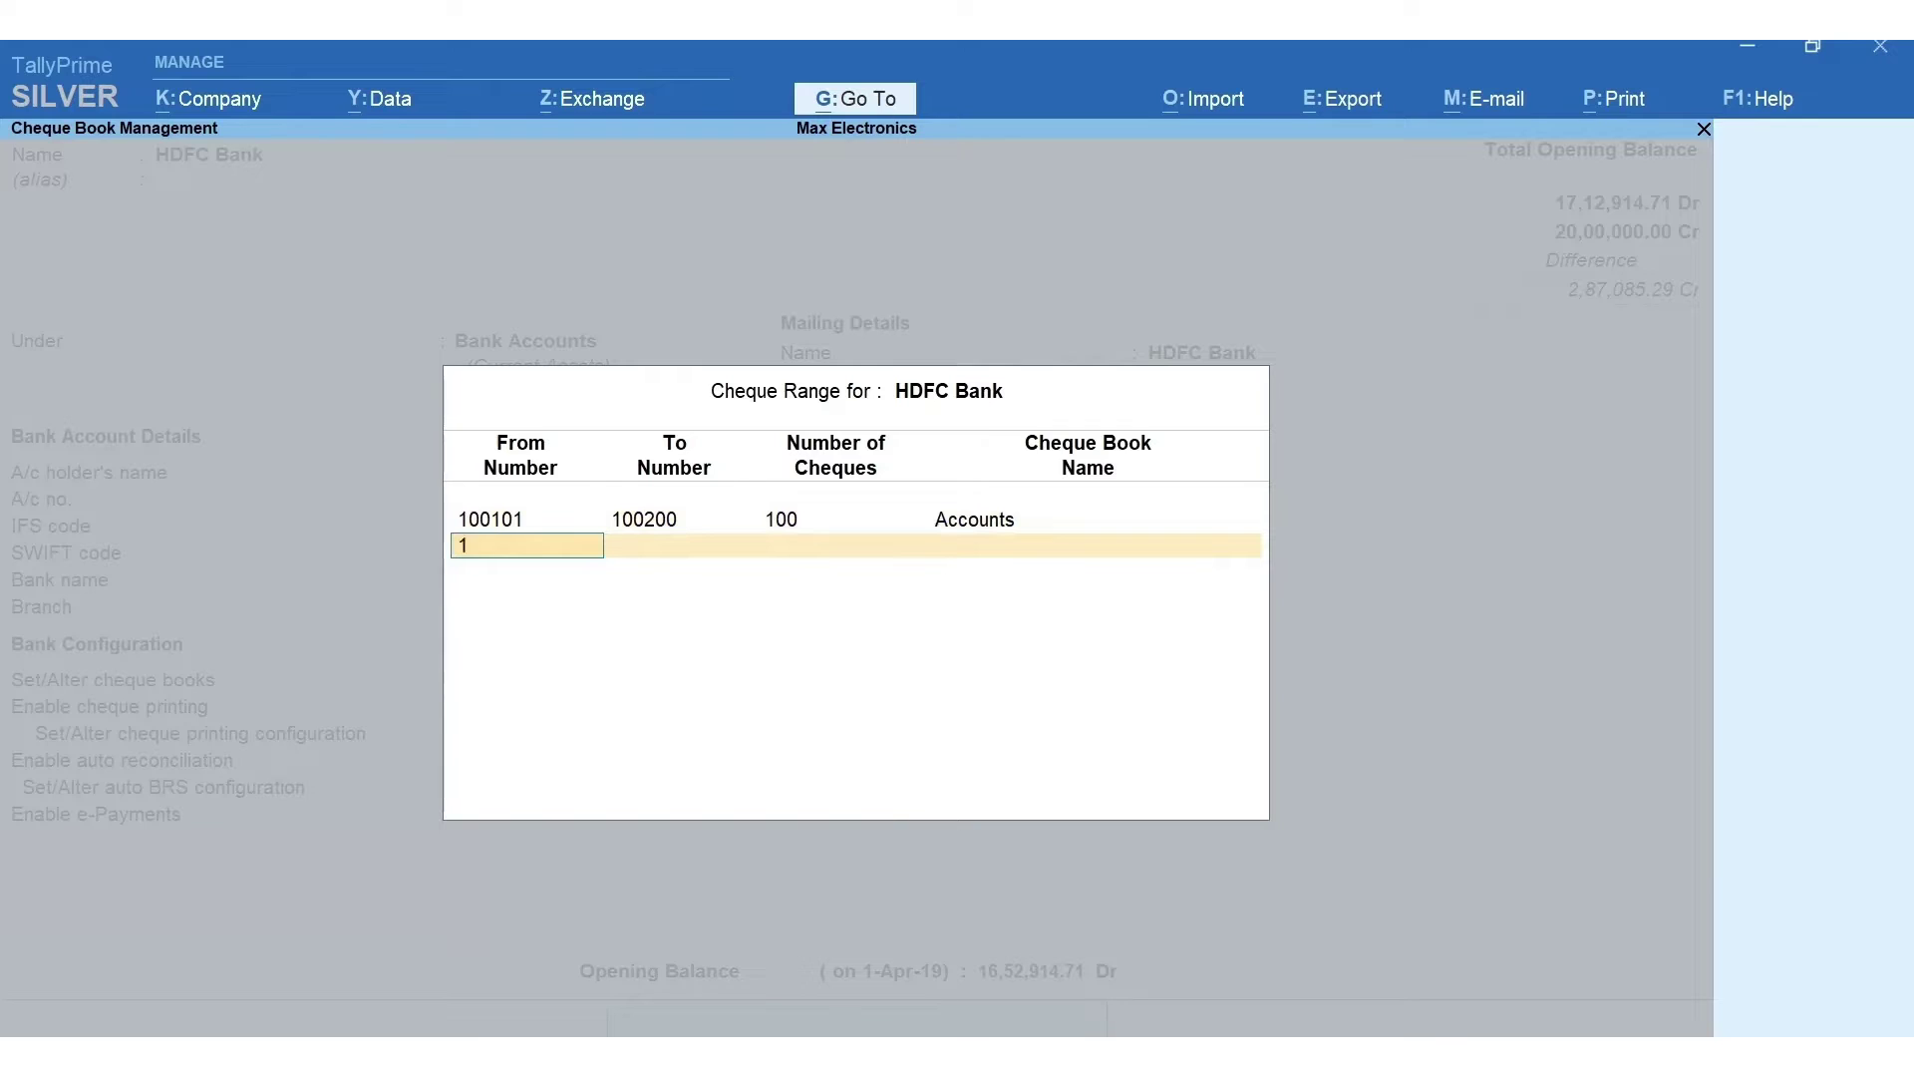
{"action": "type", "text": "100251"}
{"action": "key", "text": "Return"}
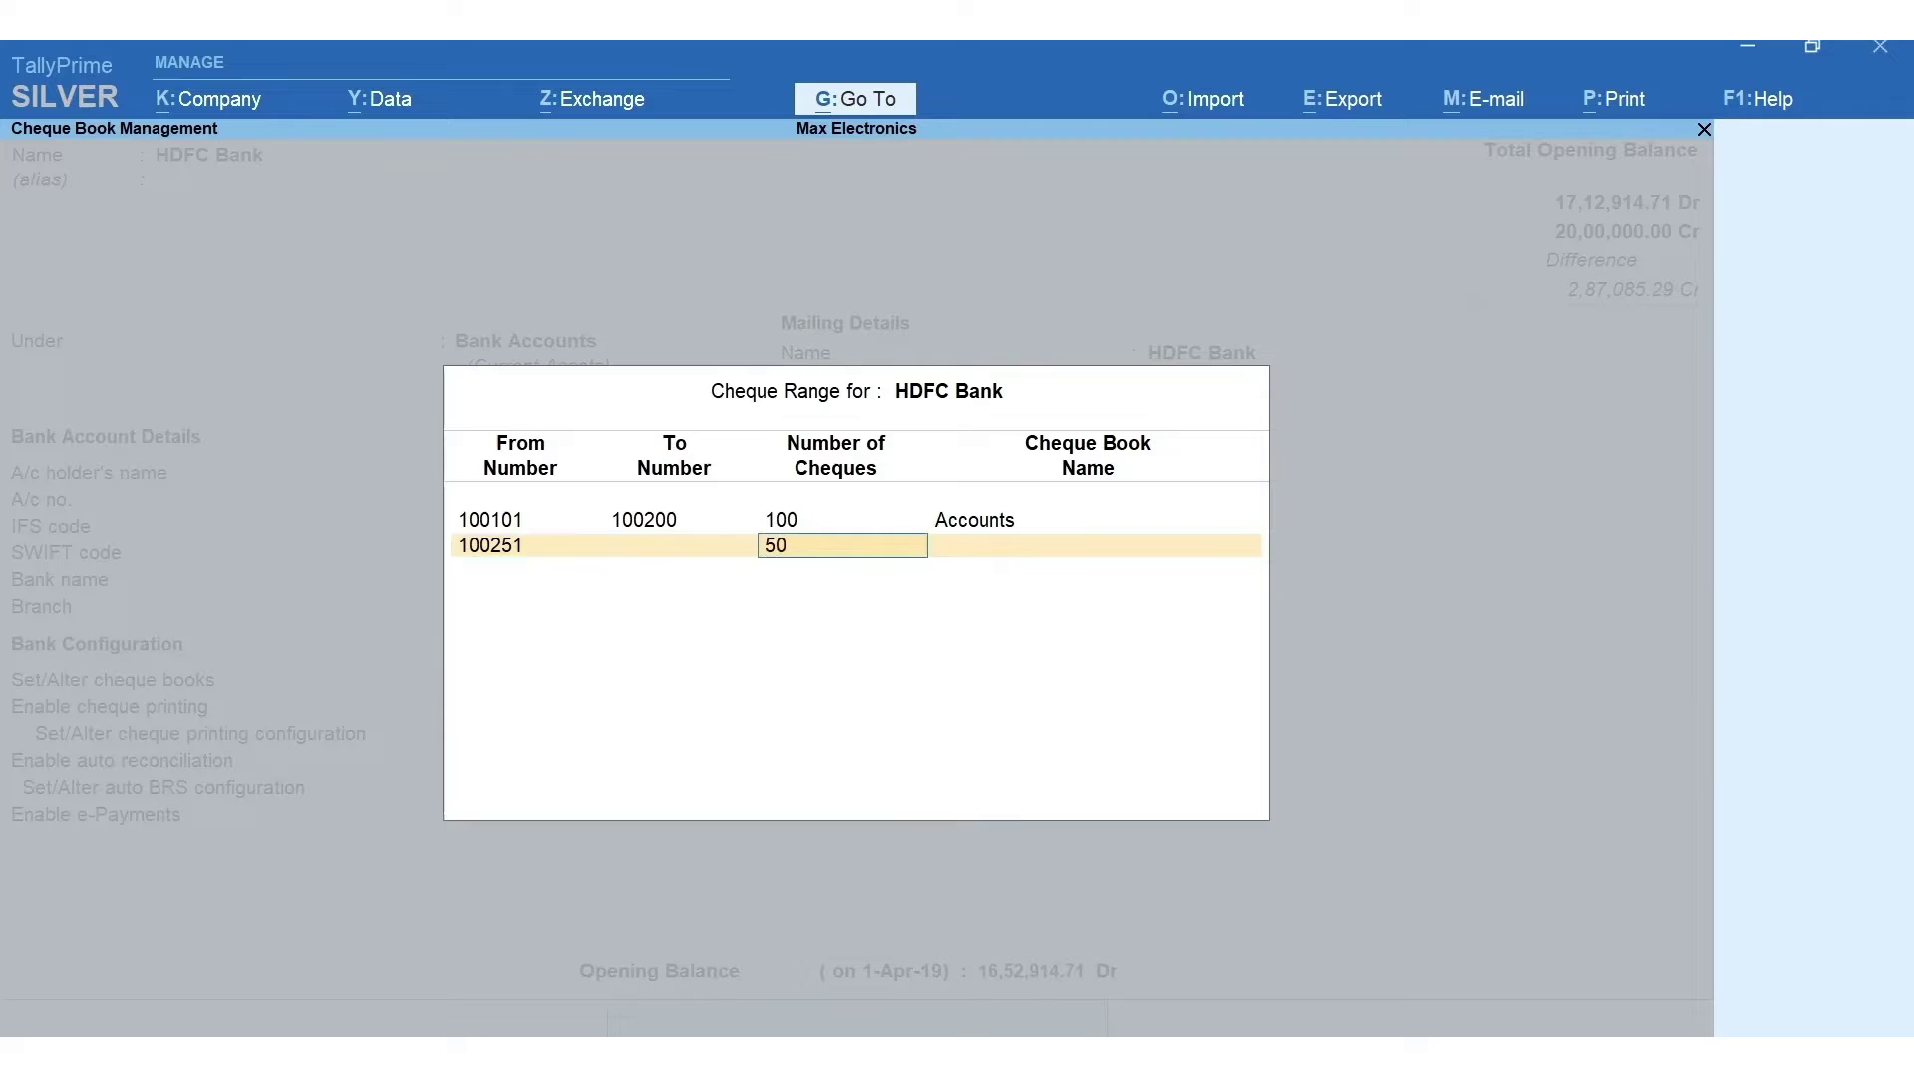
{"action": "key", "text": "Return"}
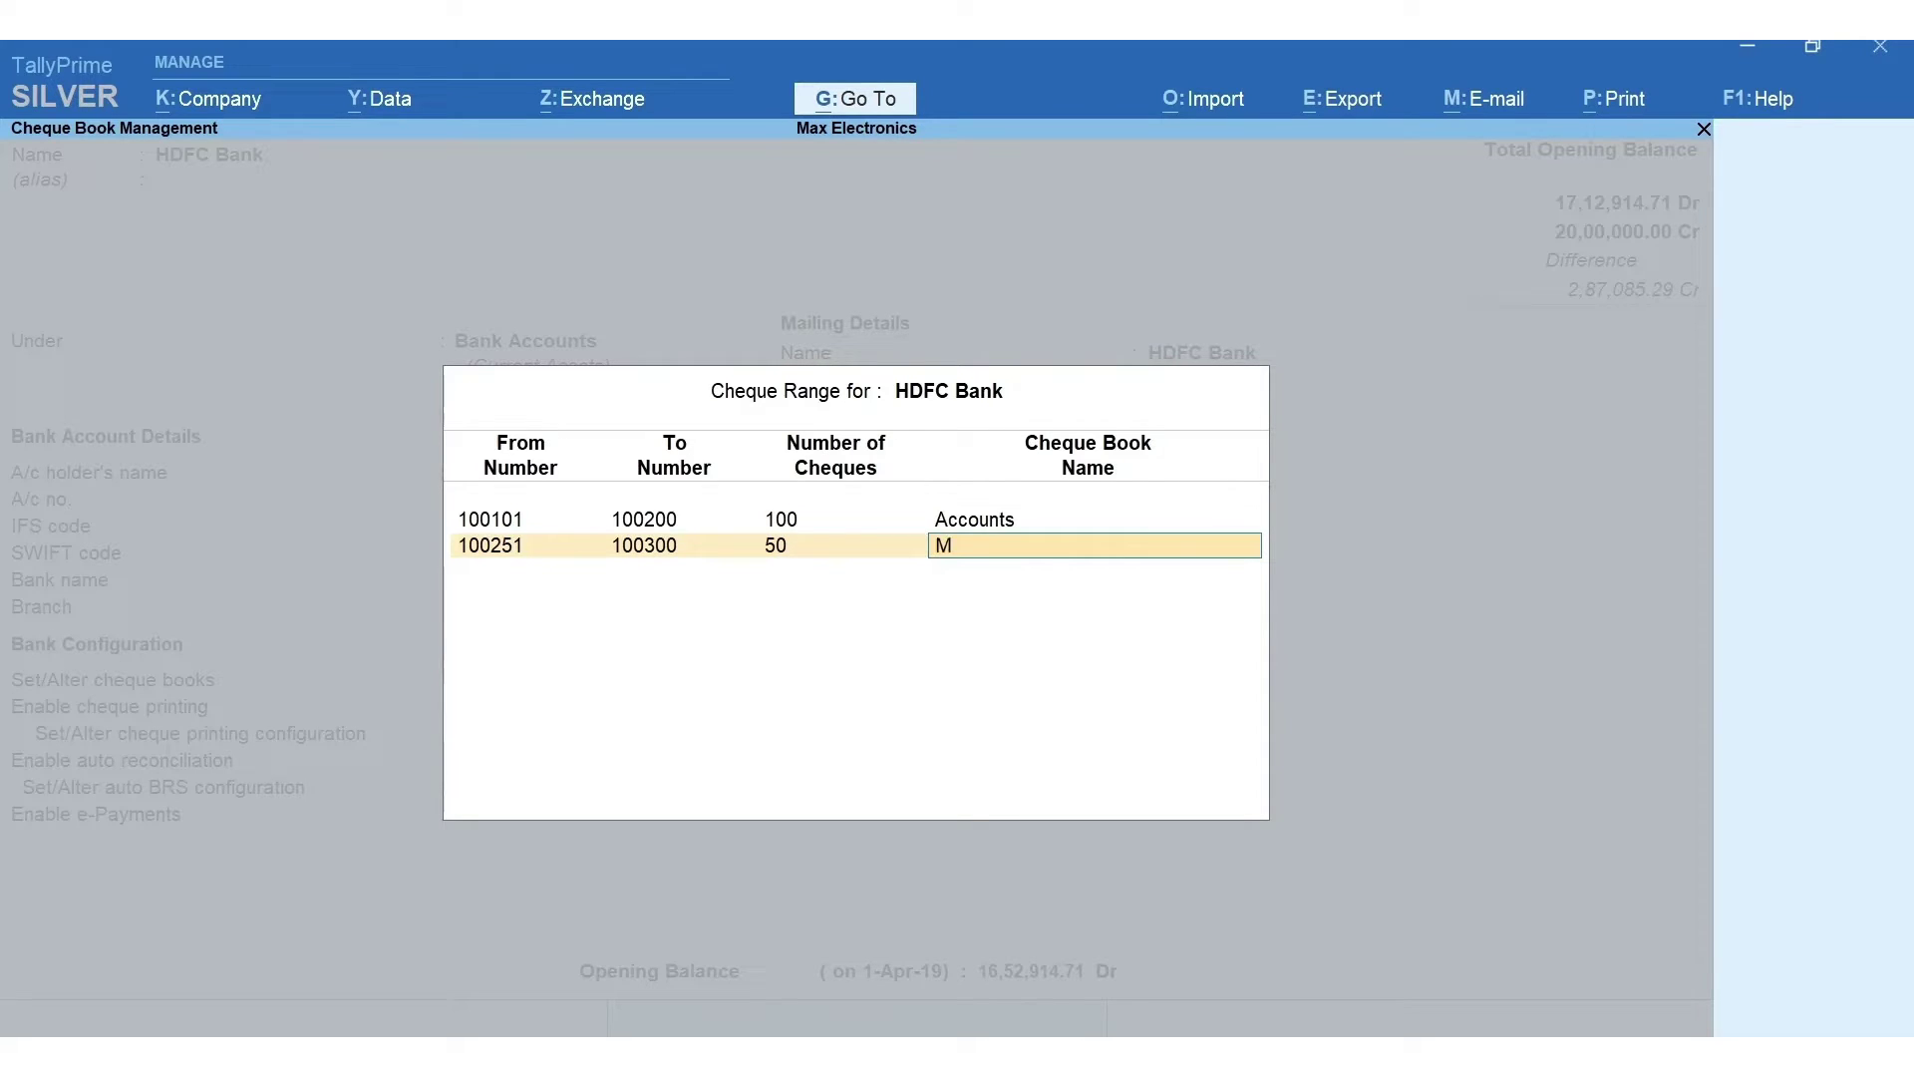
{"action": "key", "text": "Return"}
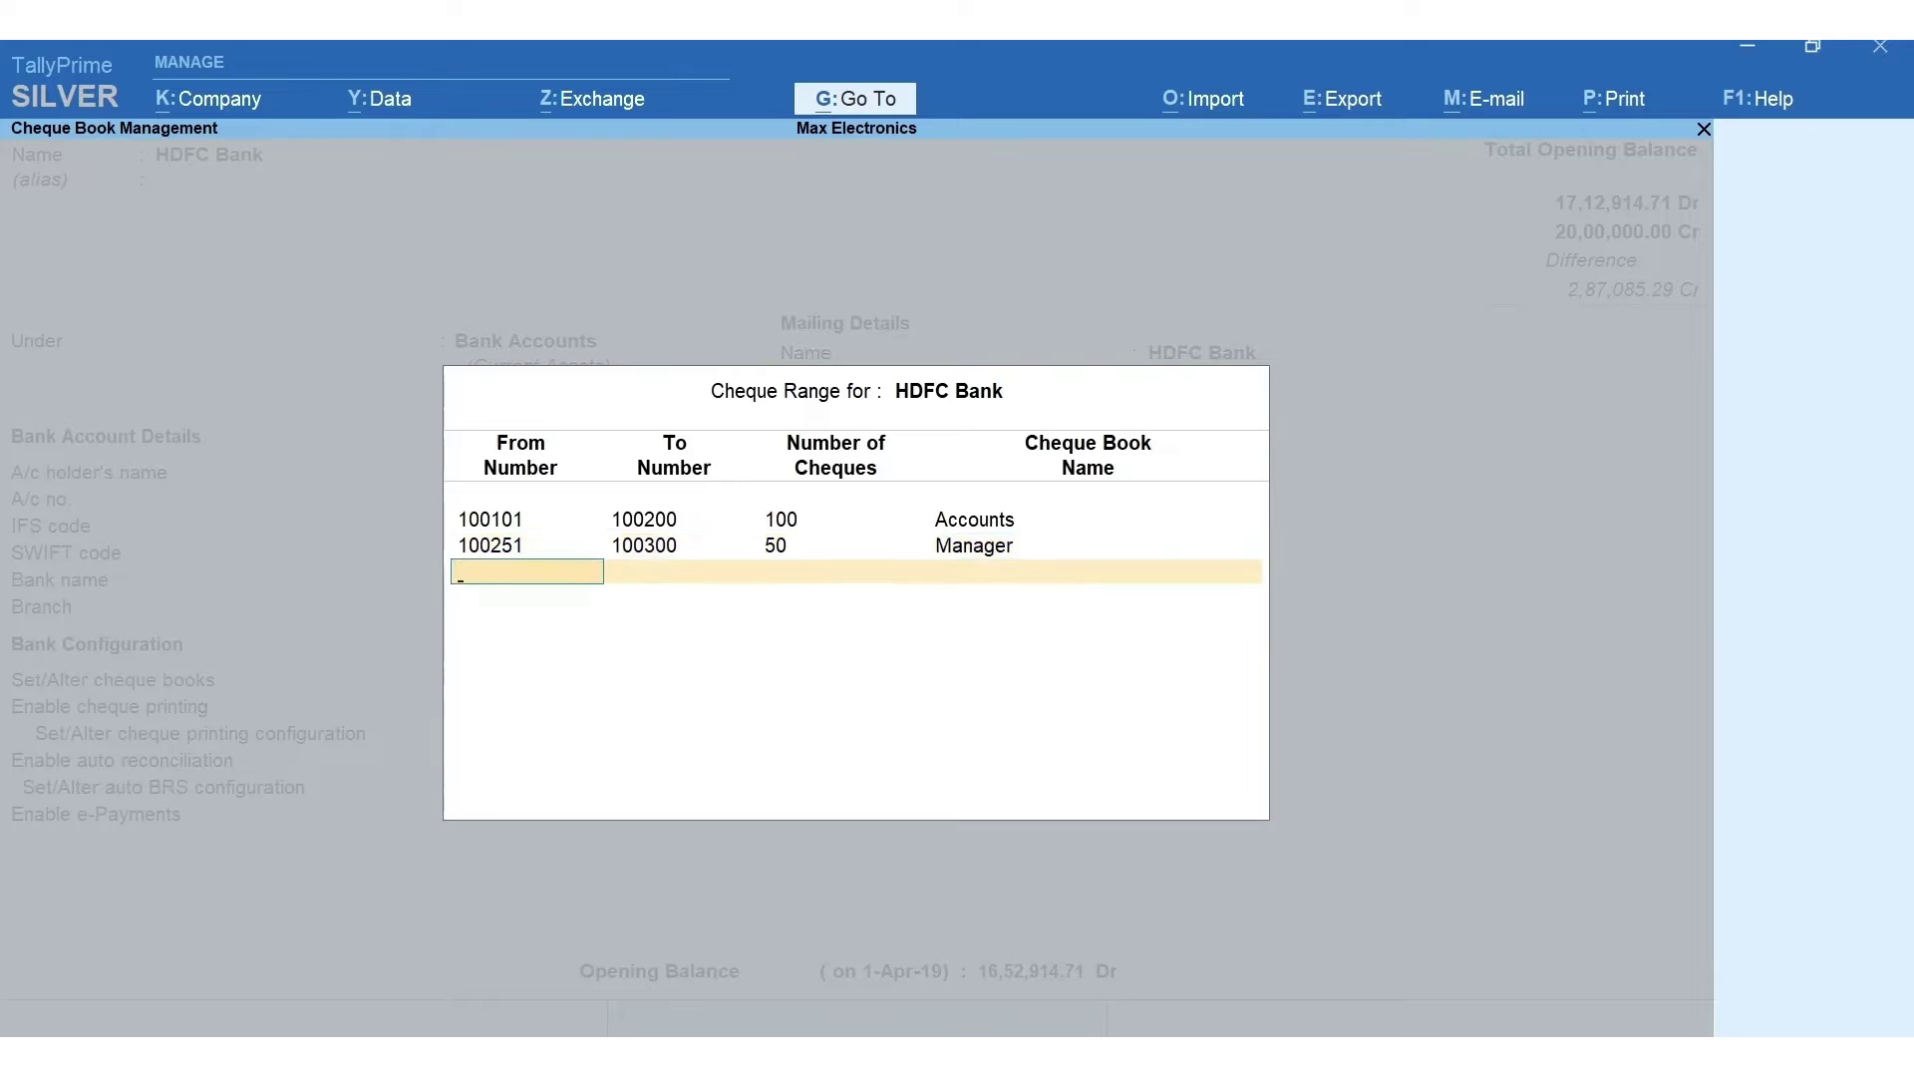
Step: Add the Owner cheque book covering 100001 to 100050 (50 cheques)
{"action": "type", "text": "100001"}
{"action": "key", "text": "Return"}
{"action": "type", "text": "100050"}
{"action": "key", "text": "Return"}
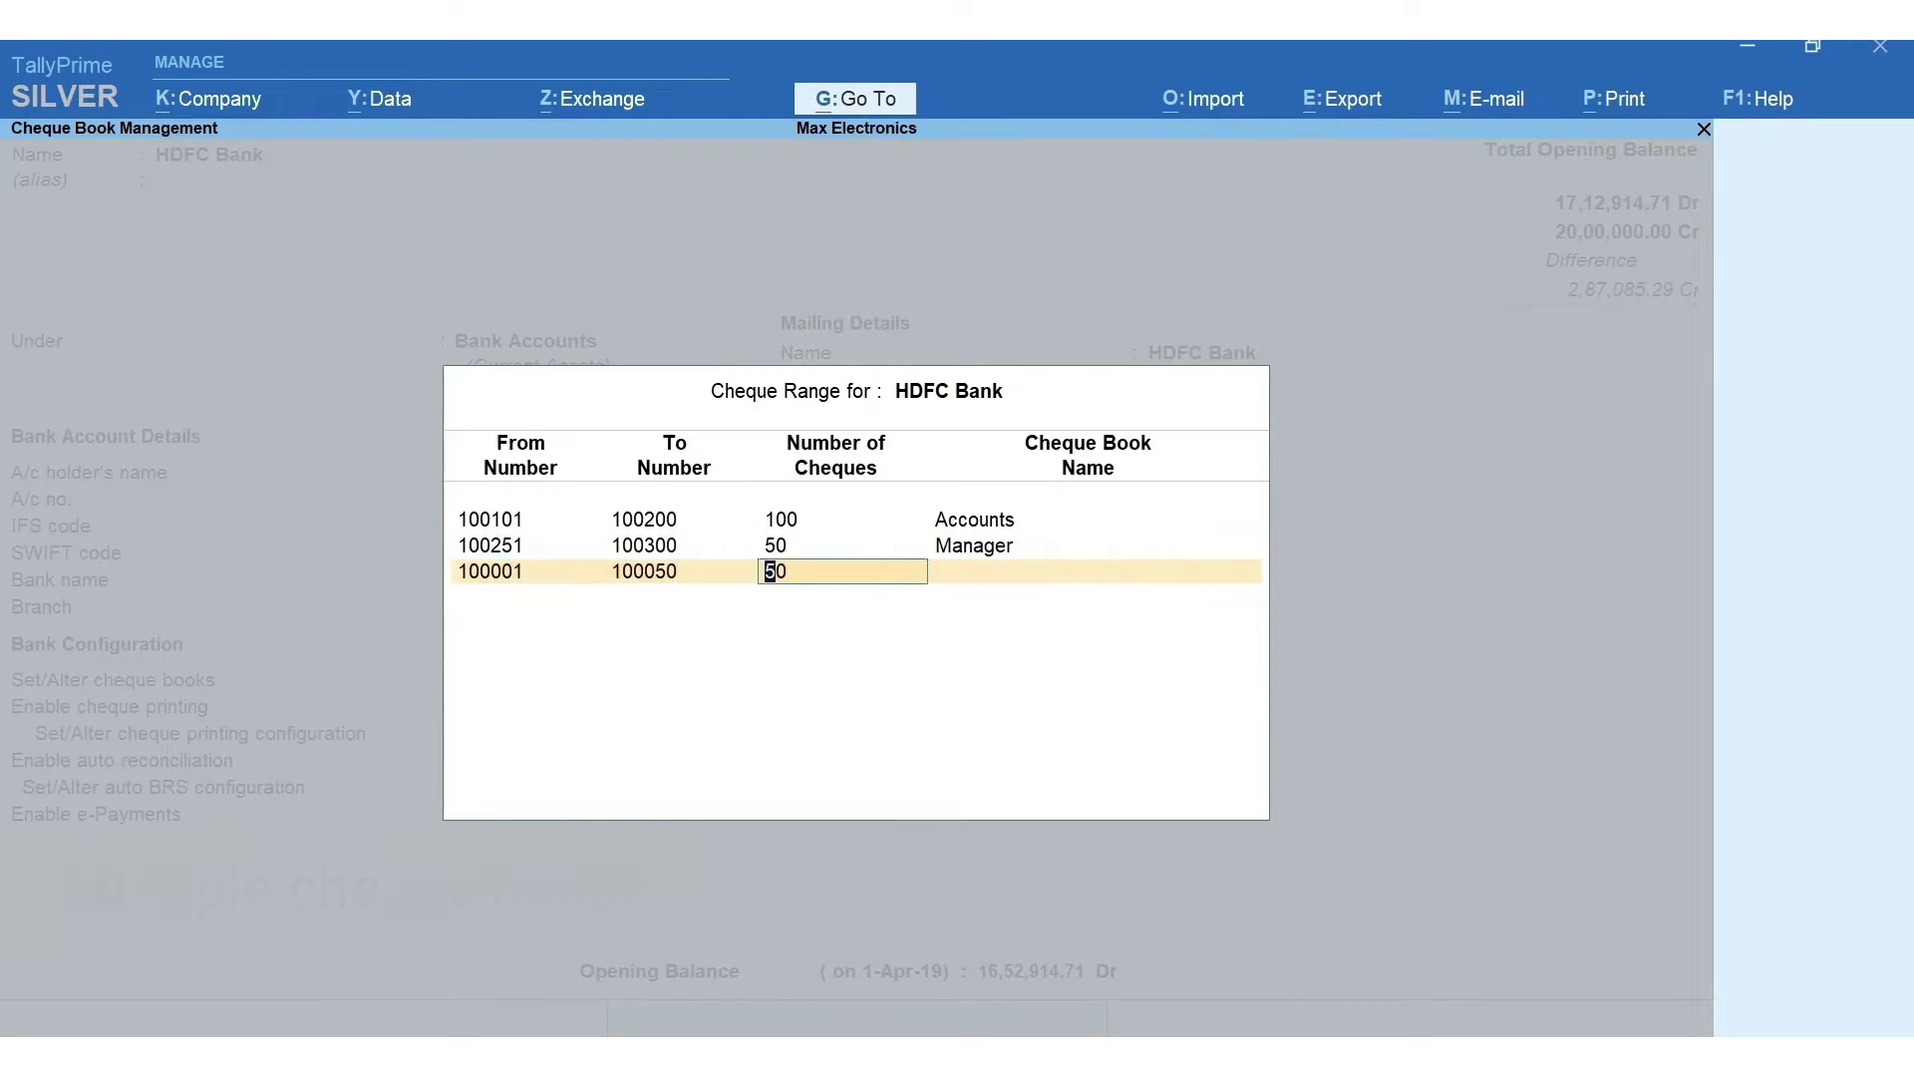
{"action": "key", "text": "Return"}
{"action": "type", "text": "Owner"}
{"action": "key", "text": "Return"}
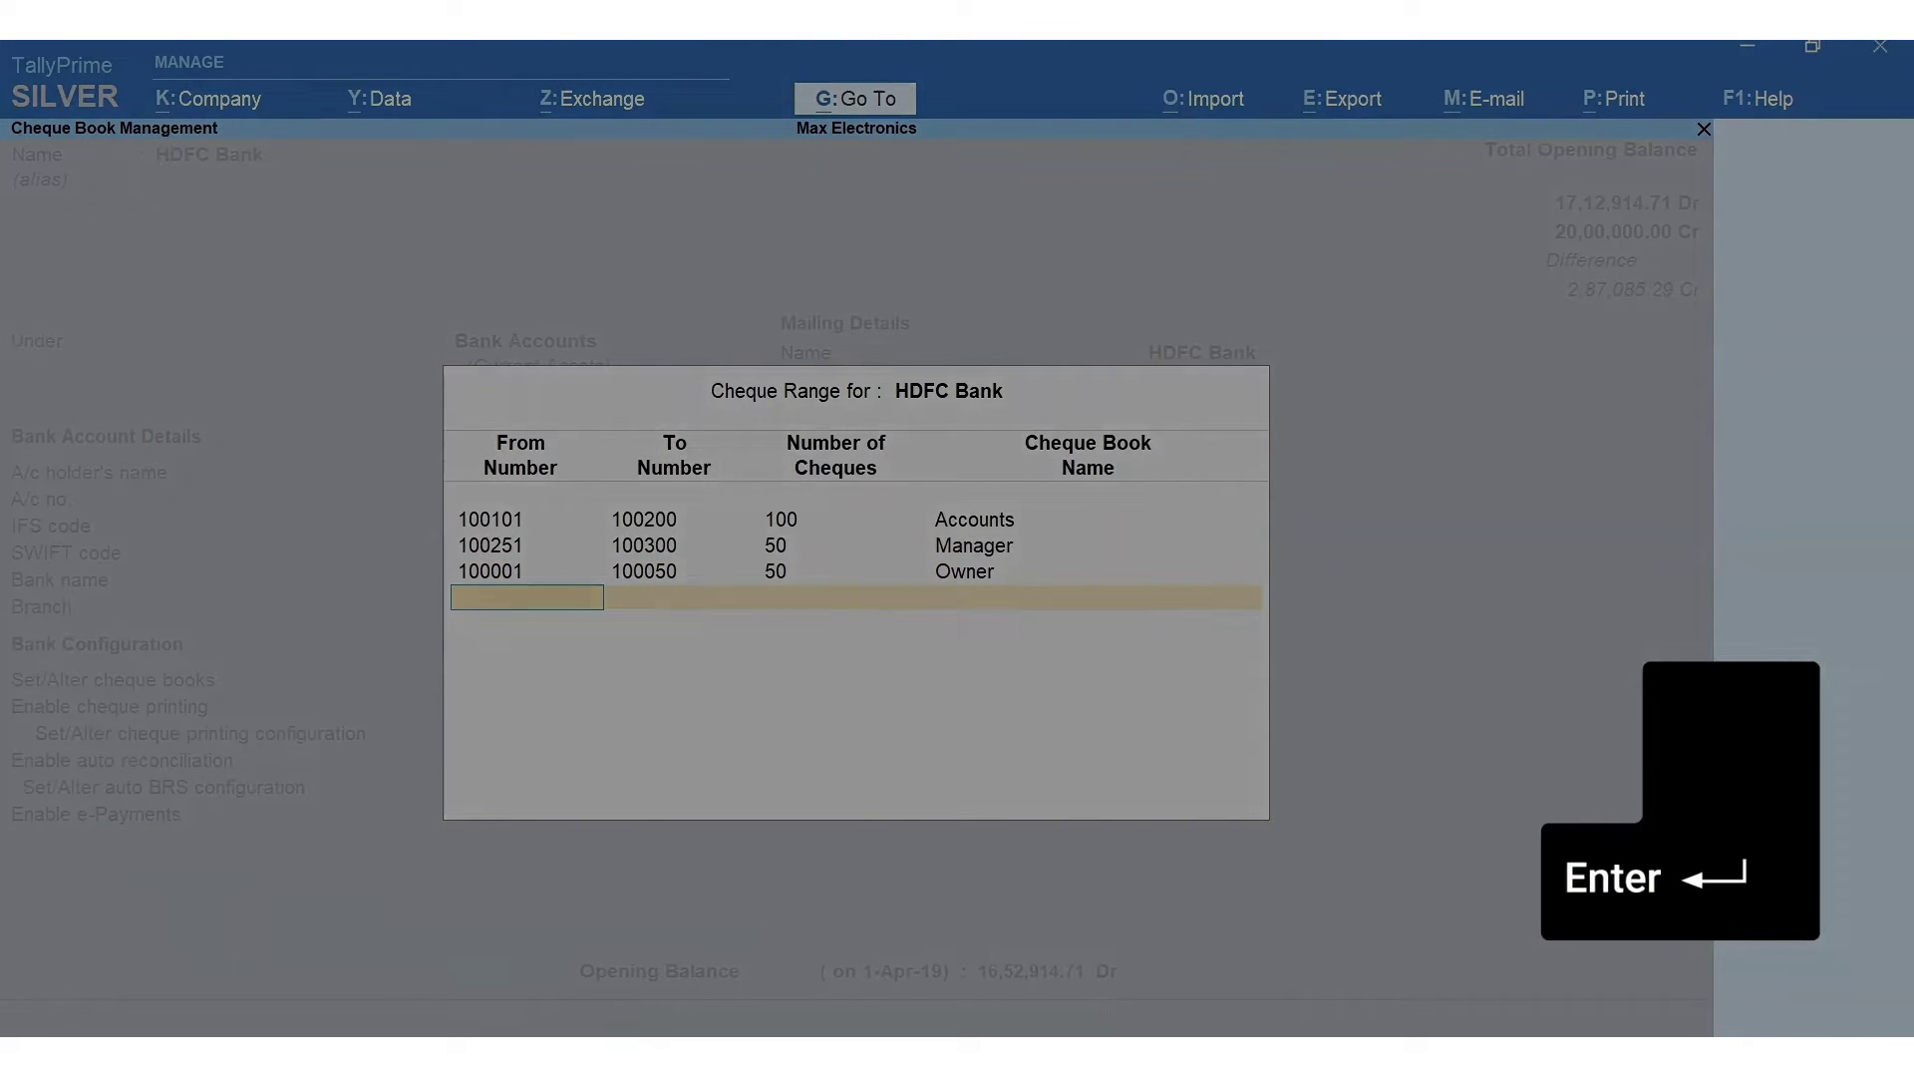
Step: Save the altered HDFC Bank ledger and return to the Gateway of Tally
{"action": "key", "text": "Return"}
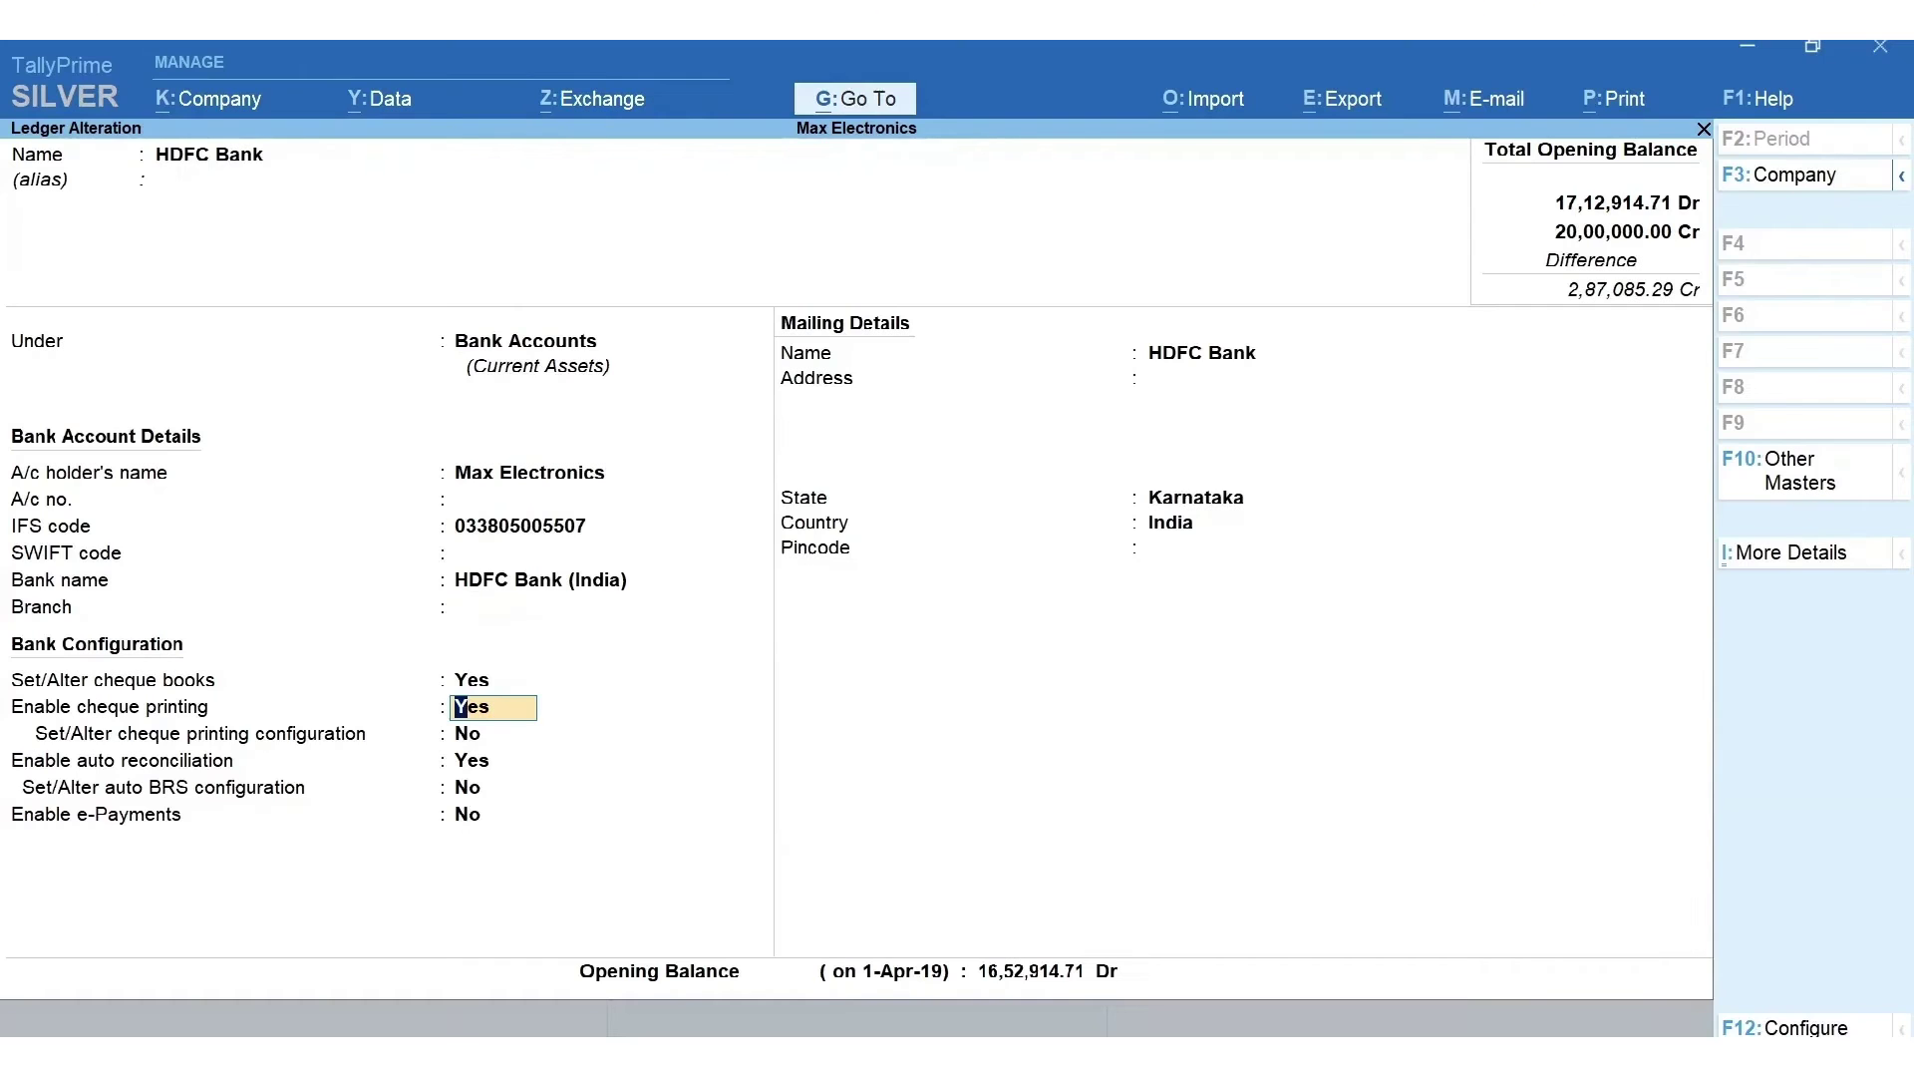
{"action": "key", "text": "ctrl+a"}
{"action": "key", "text": "Escape"}
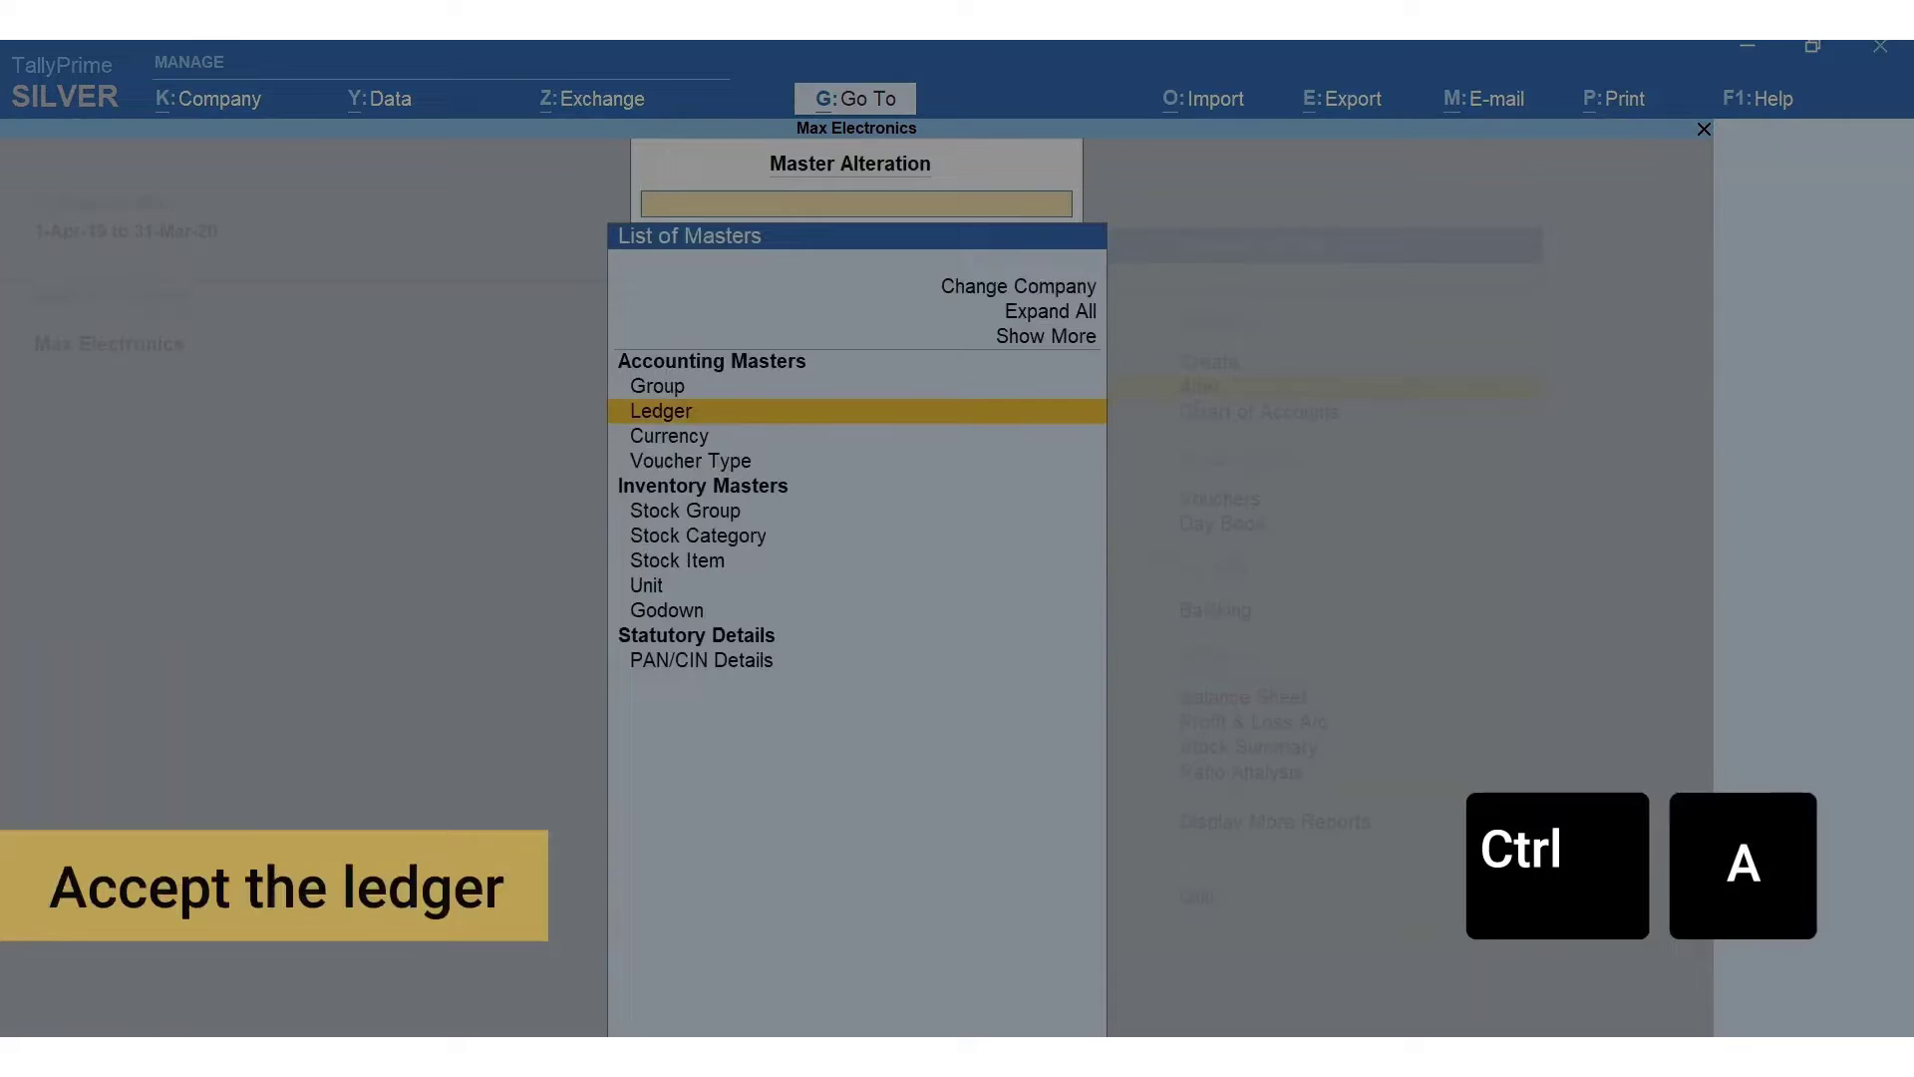
{"action": "key", "text": "Escape"}
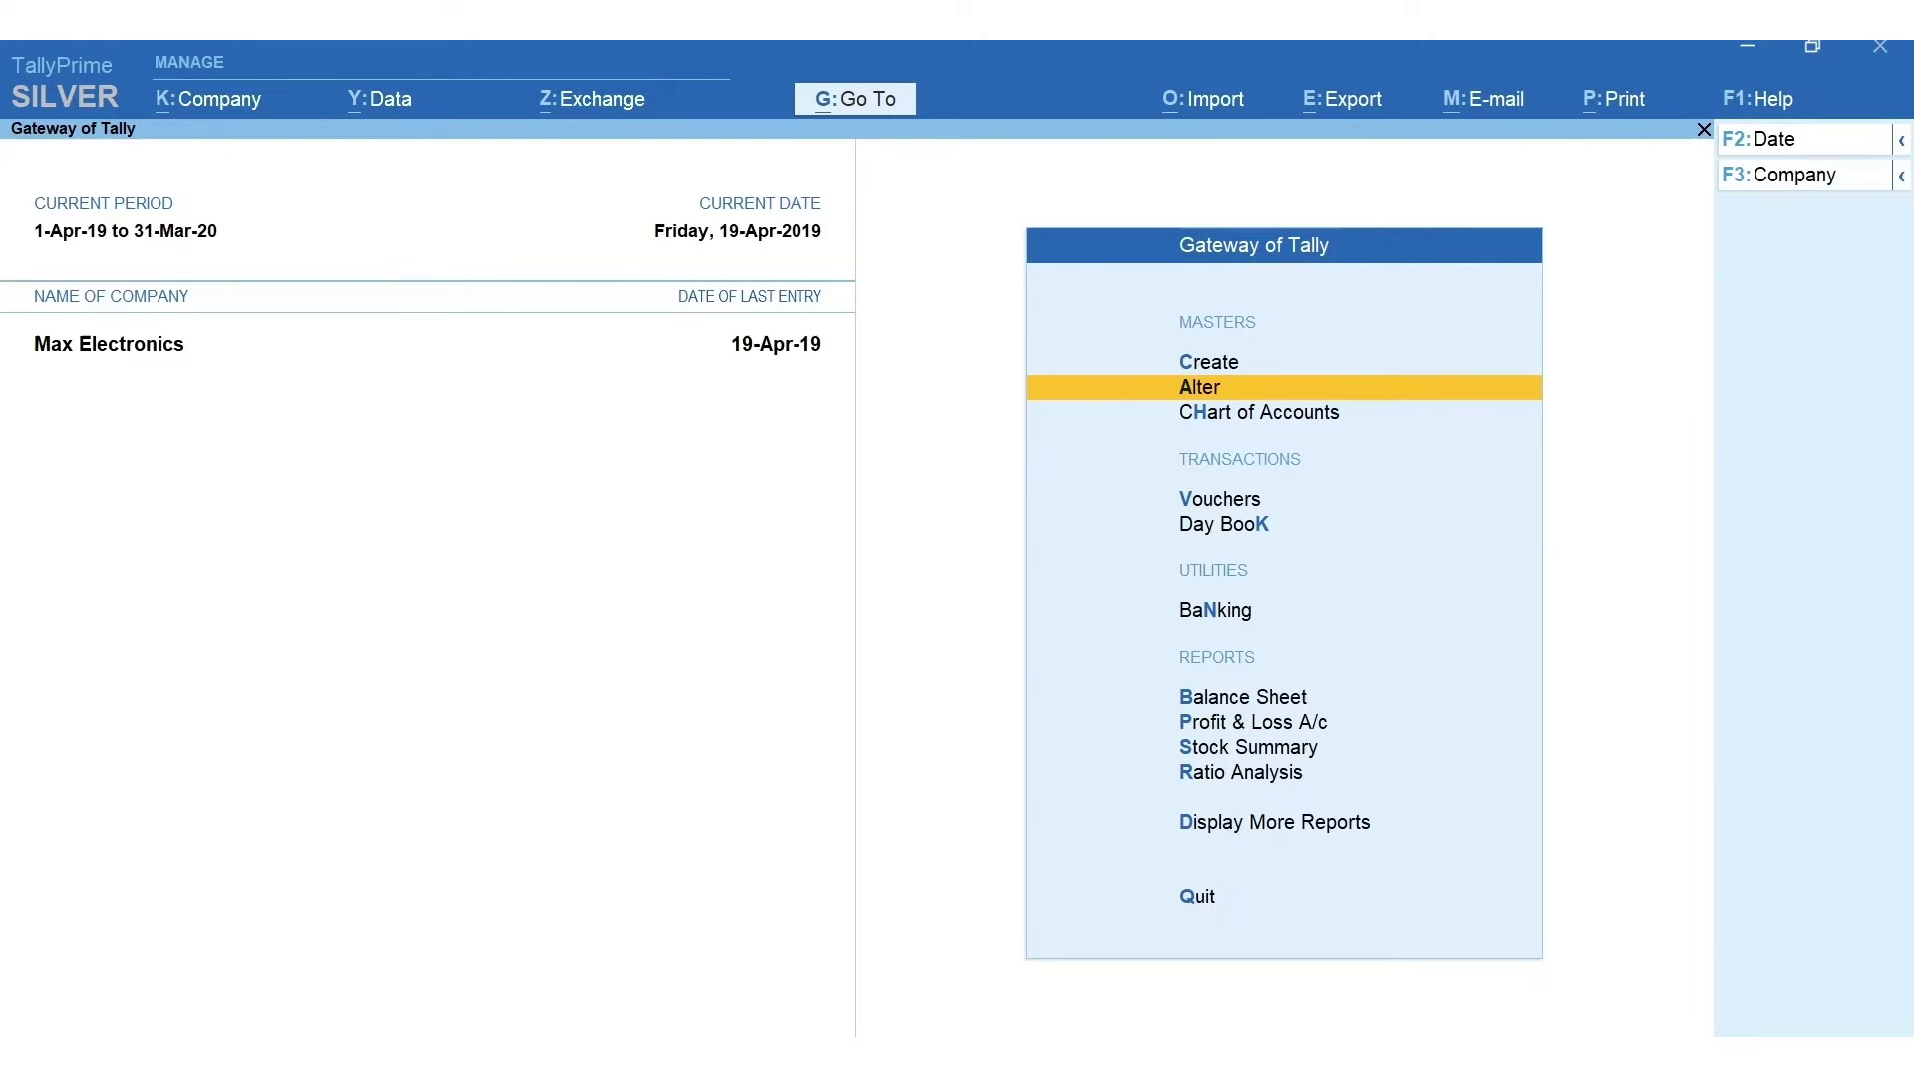
Step: Enter a payment voucher from HDFC Bank to Green View Hotels and Resorts for 9,700
{"action": "key", "text": "v"}
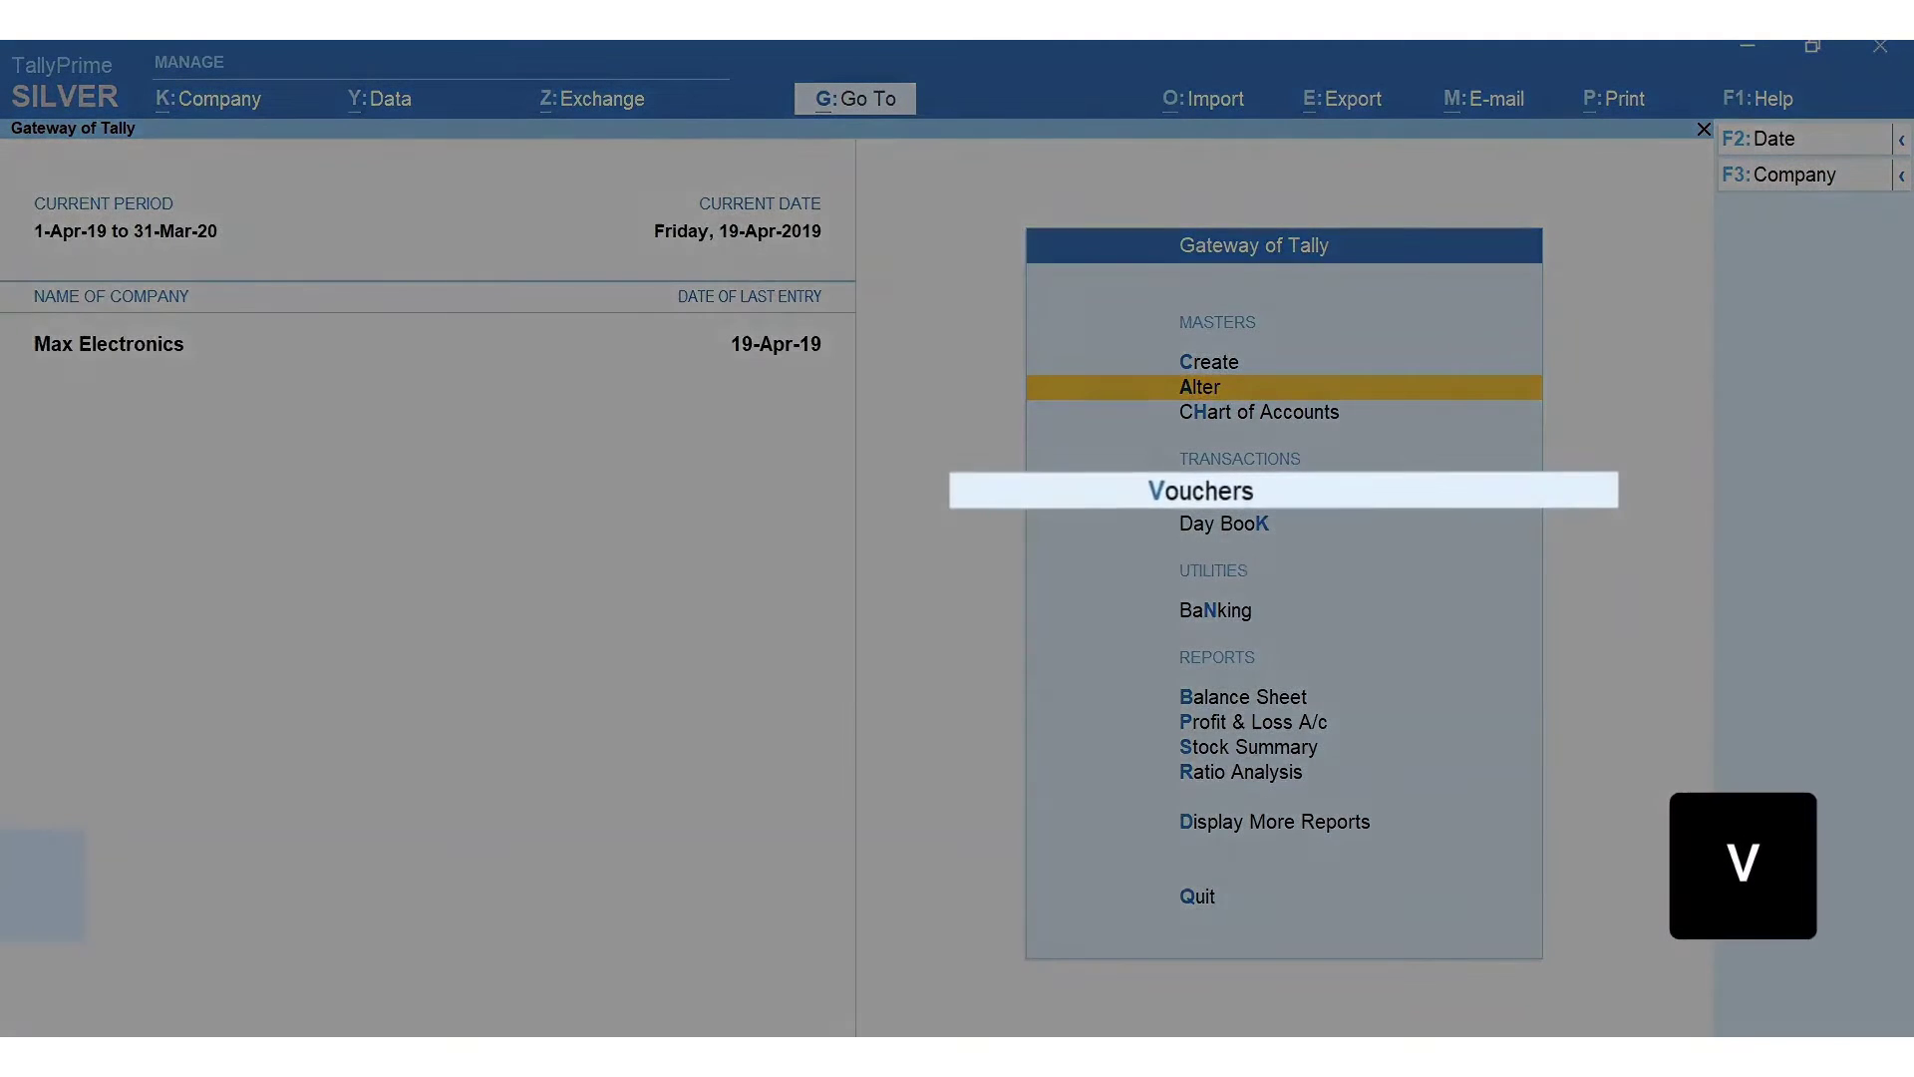
{"action": "key", "text": "F5"}
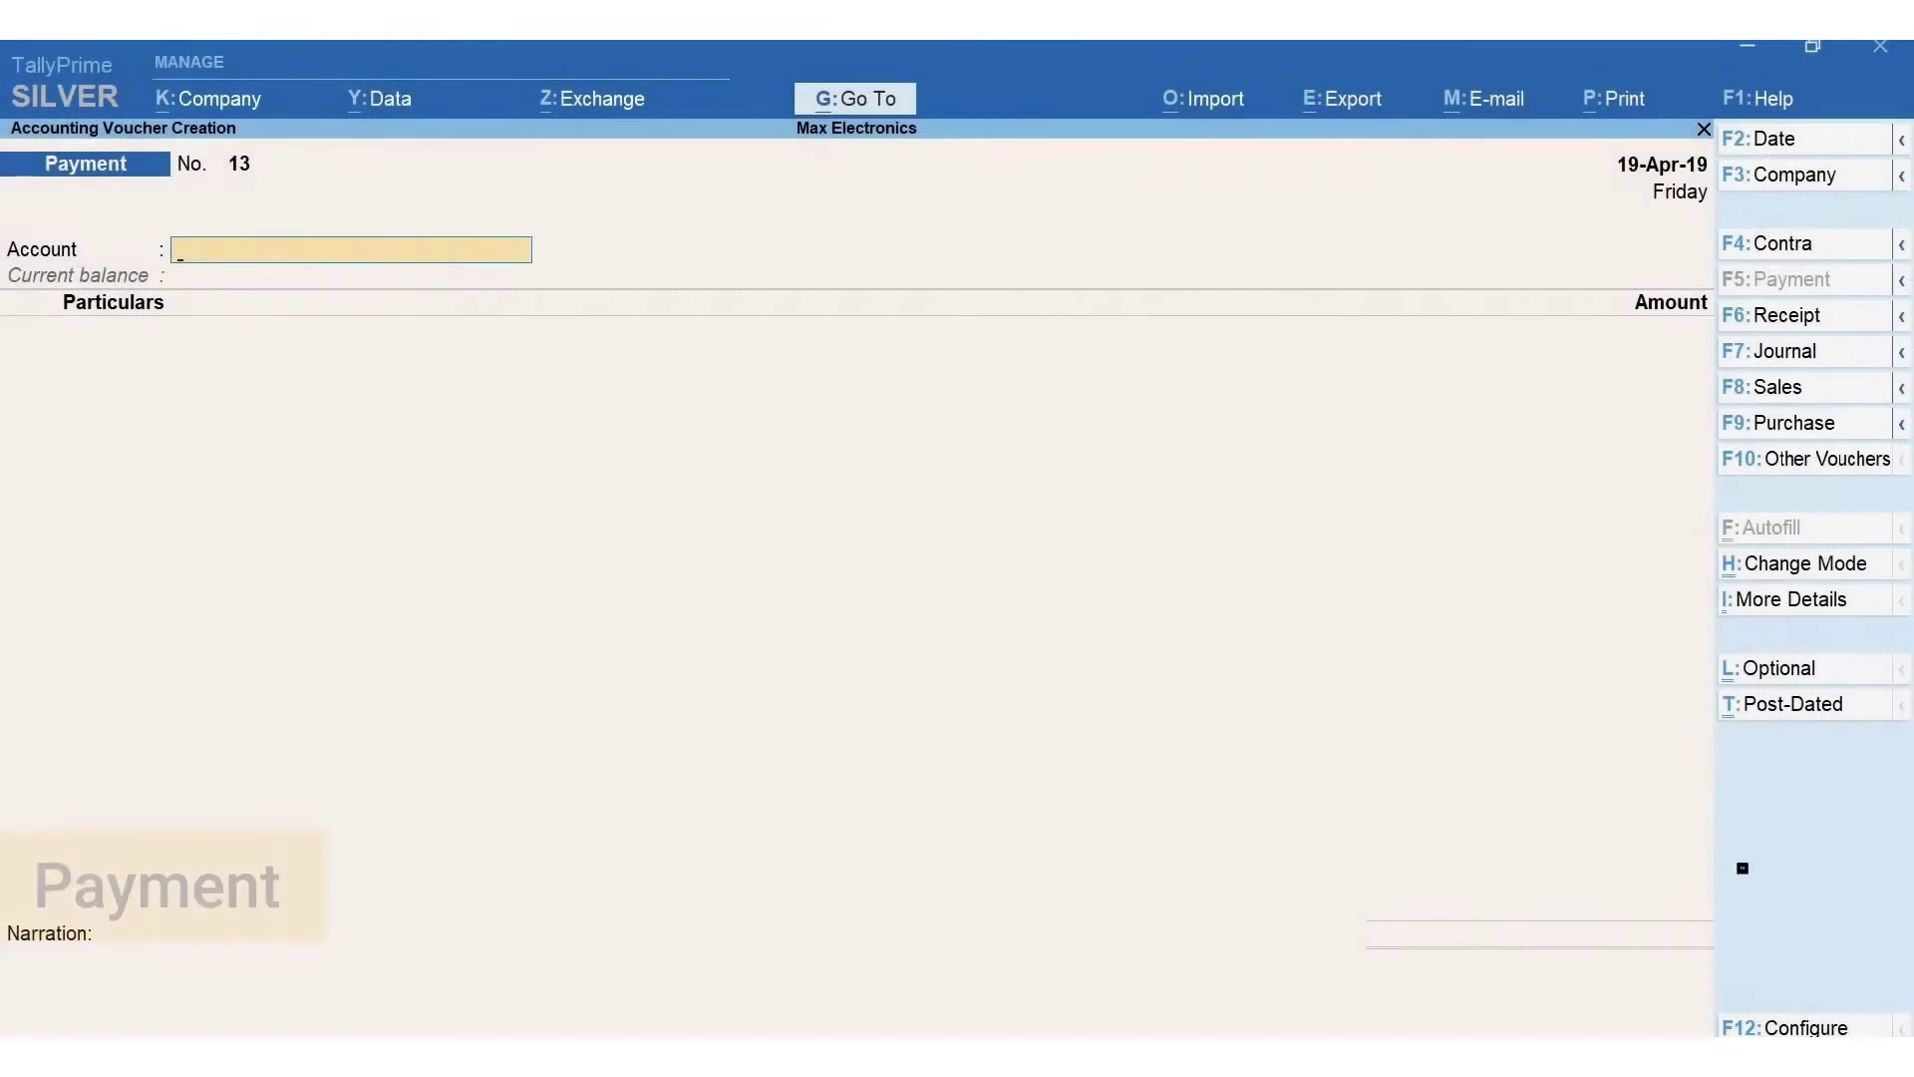
{"action": "type", "text": "Hd"}
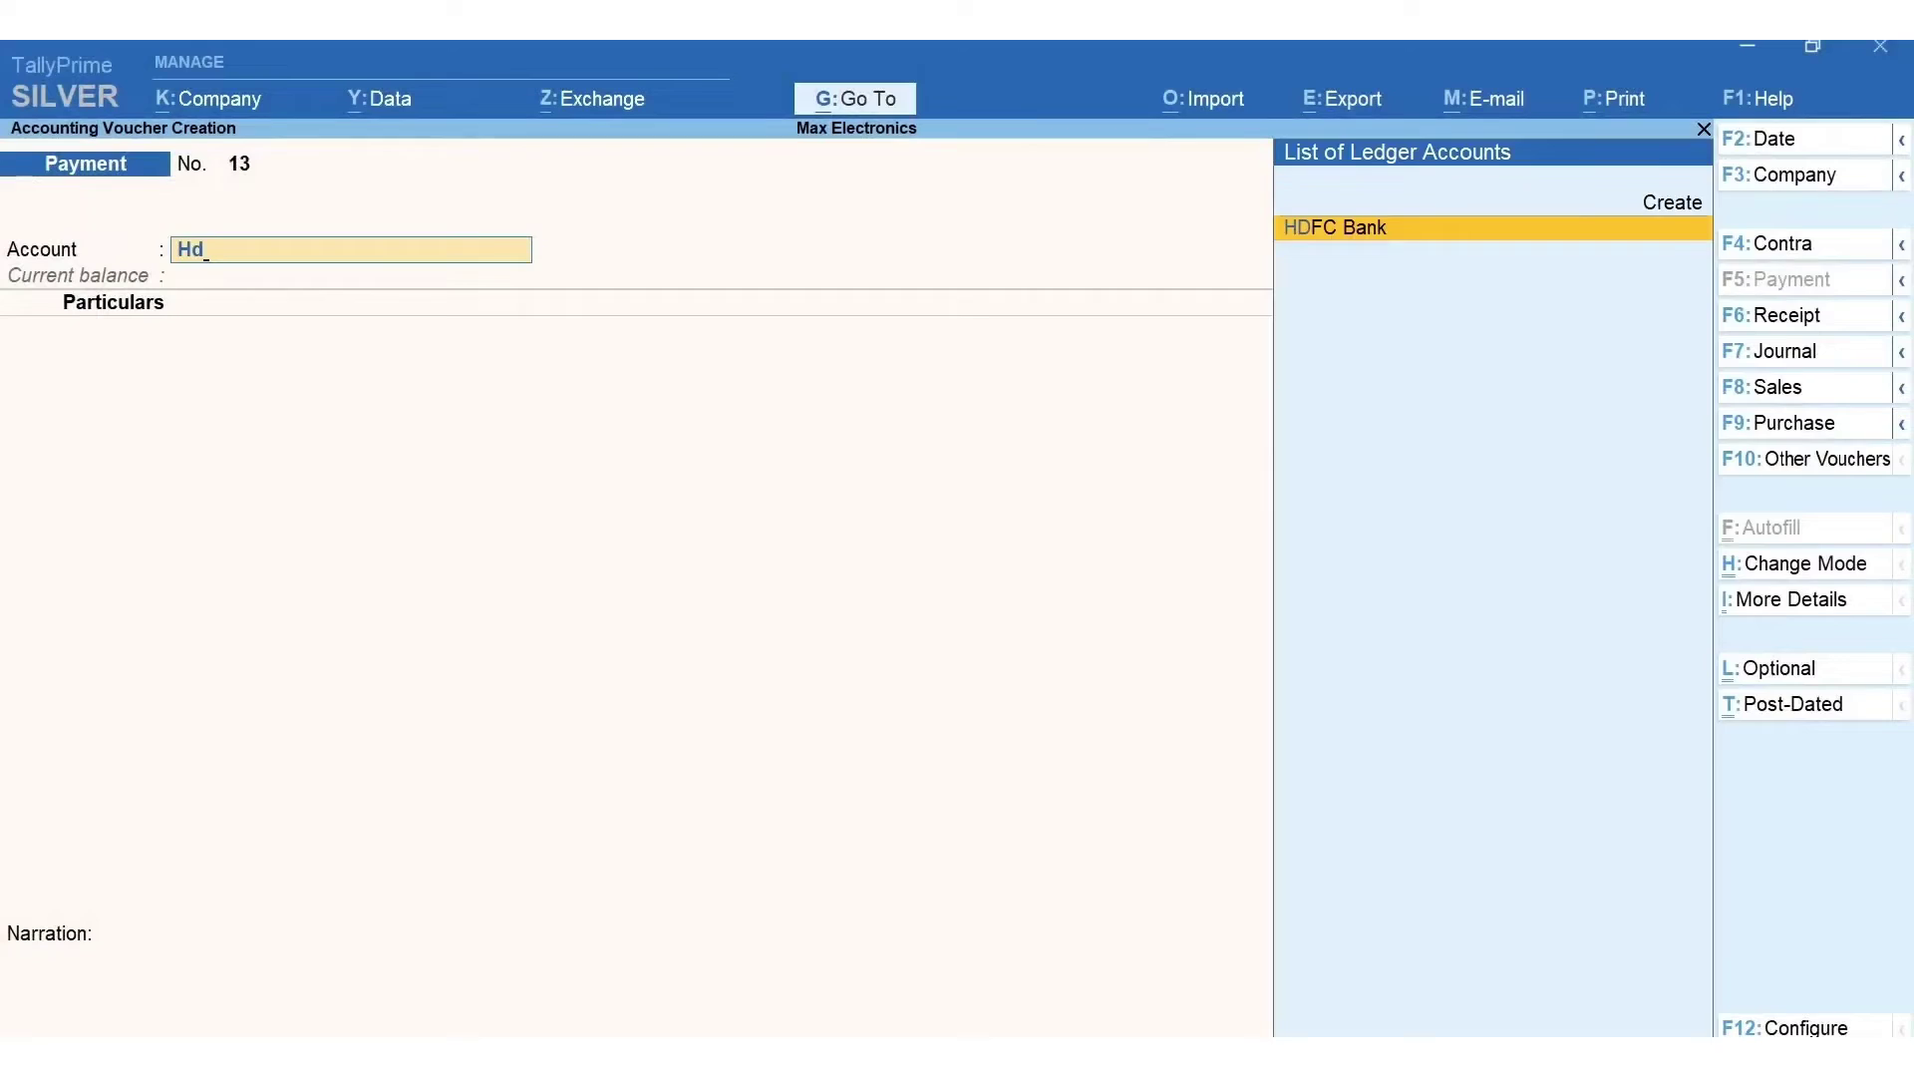
{"action": "key", "text": "Return"}
{"action": "type", "text": "Gr"}
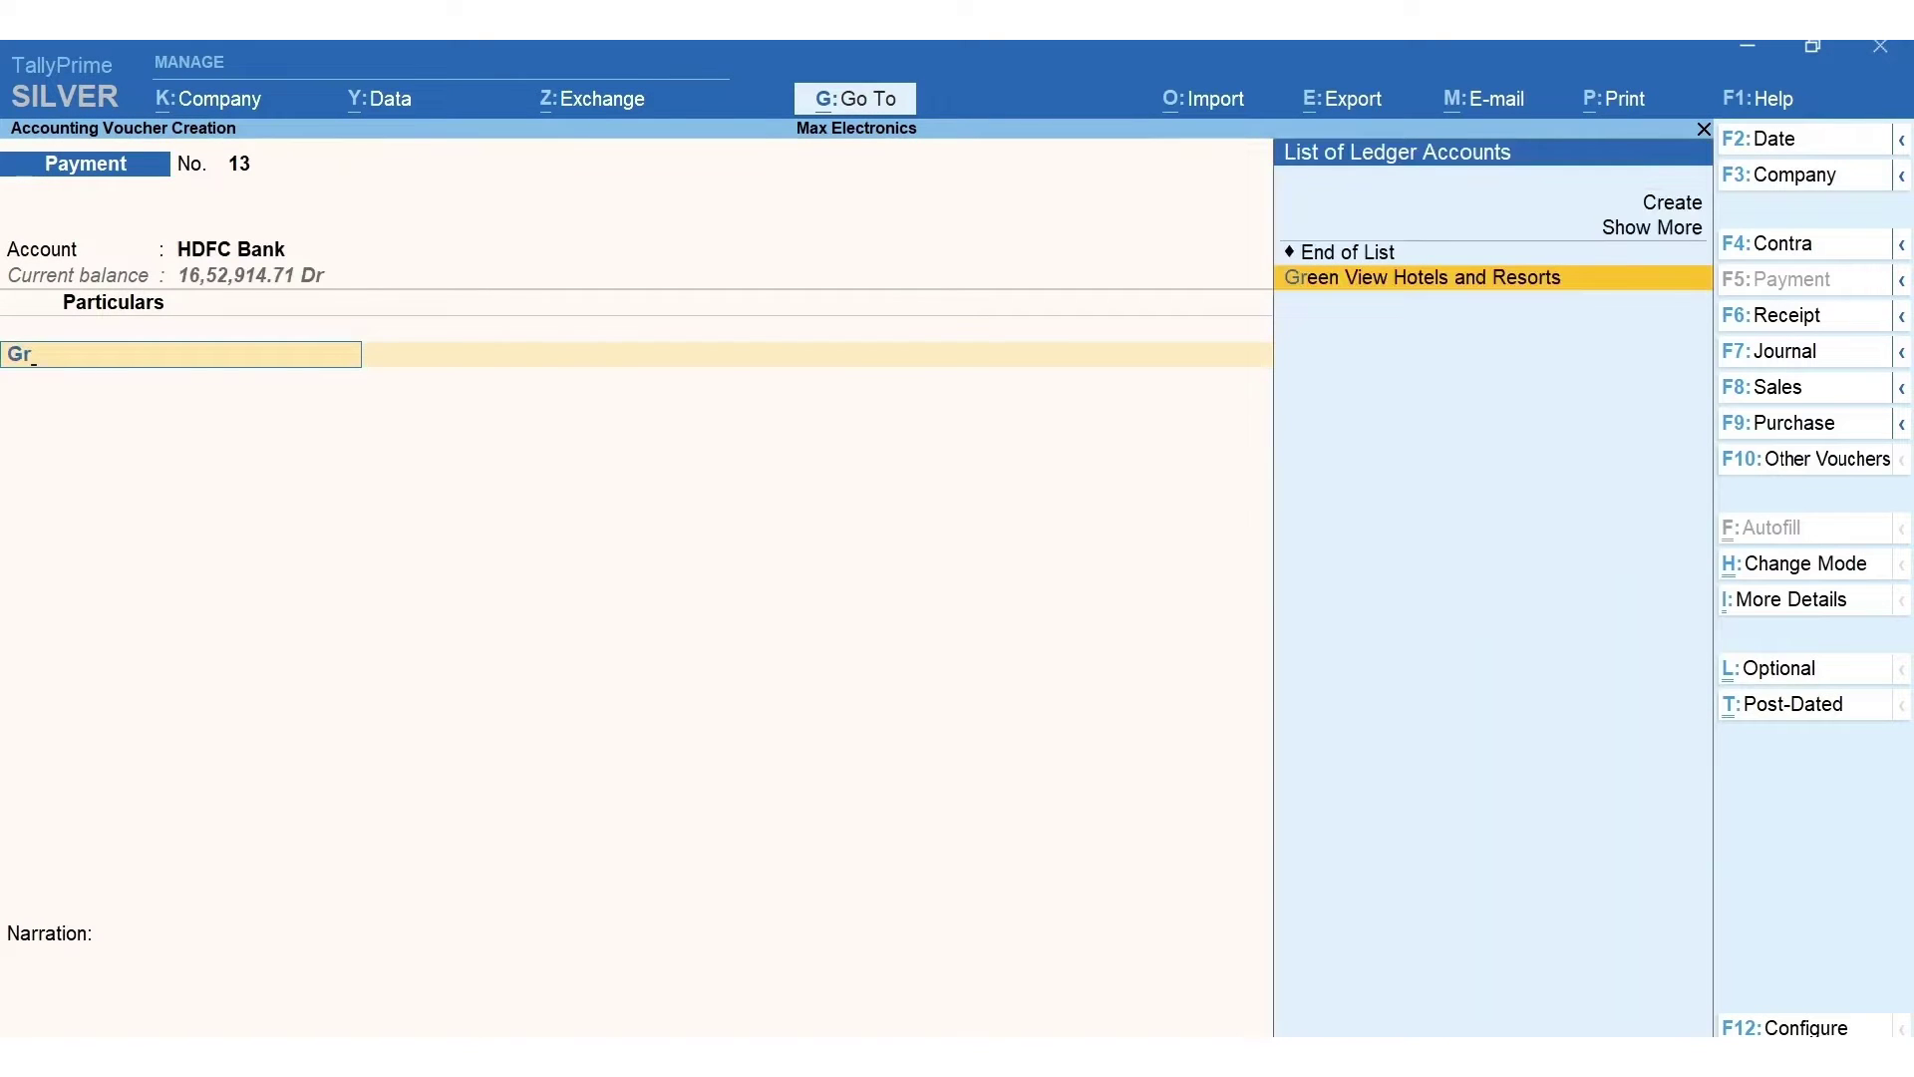
{"action": "key", "text": "Return"}
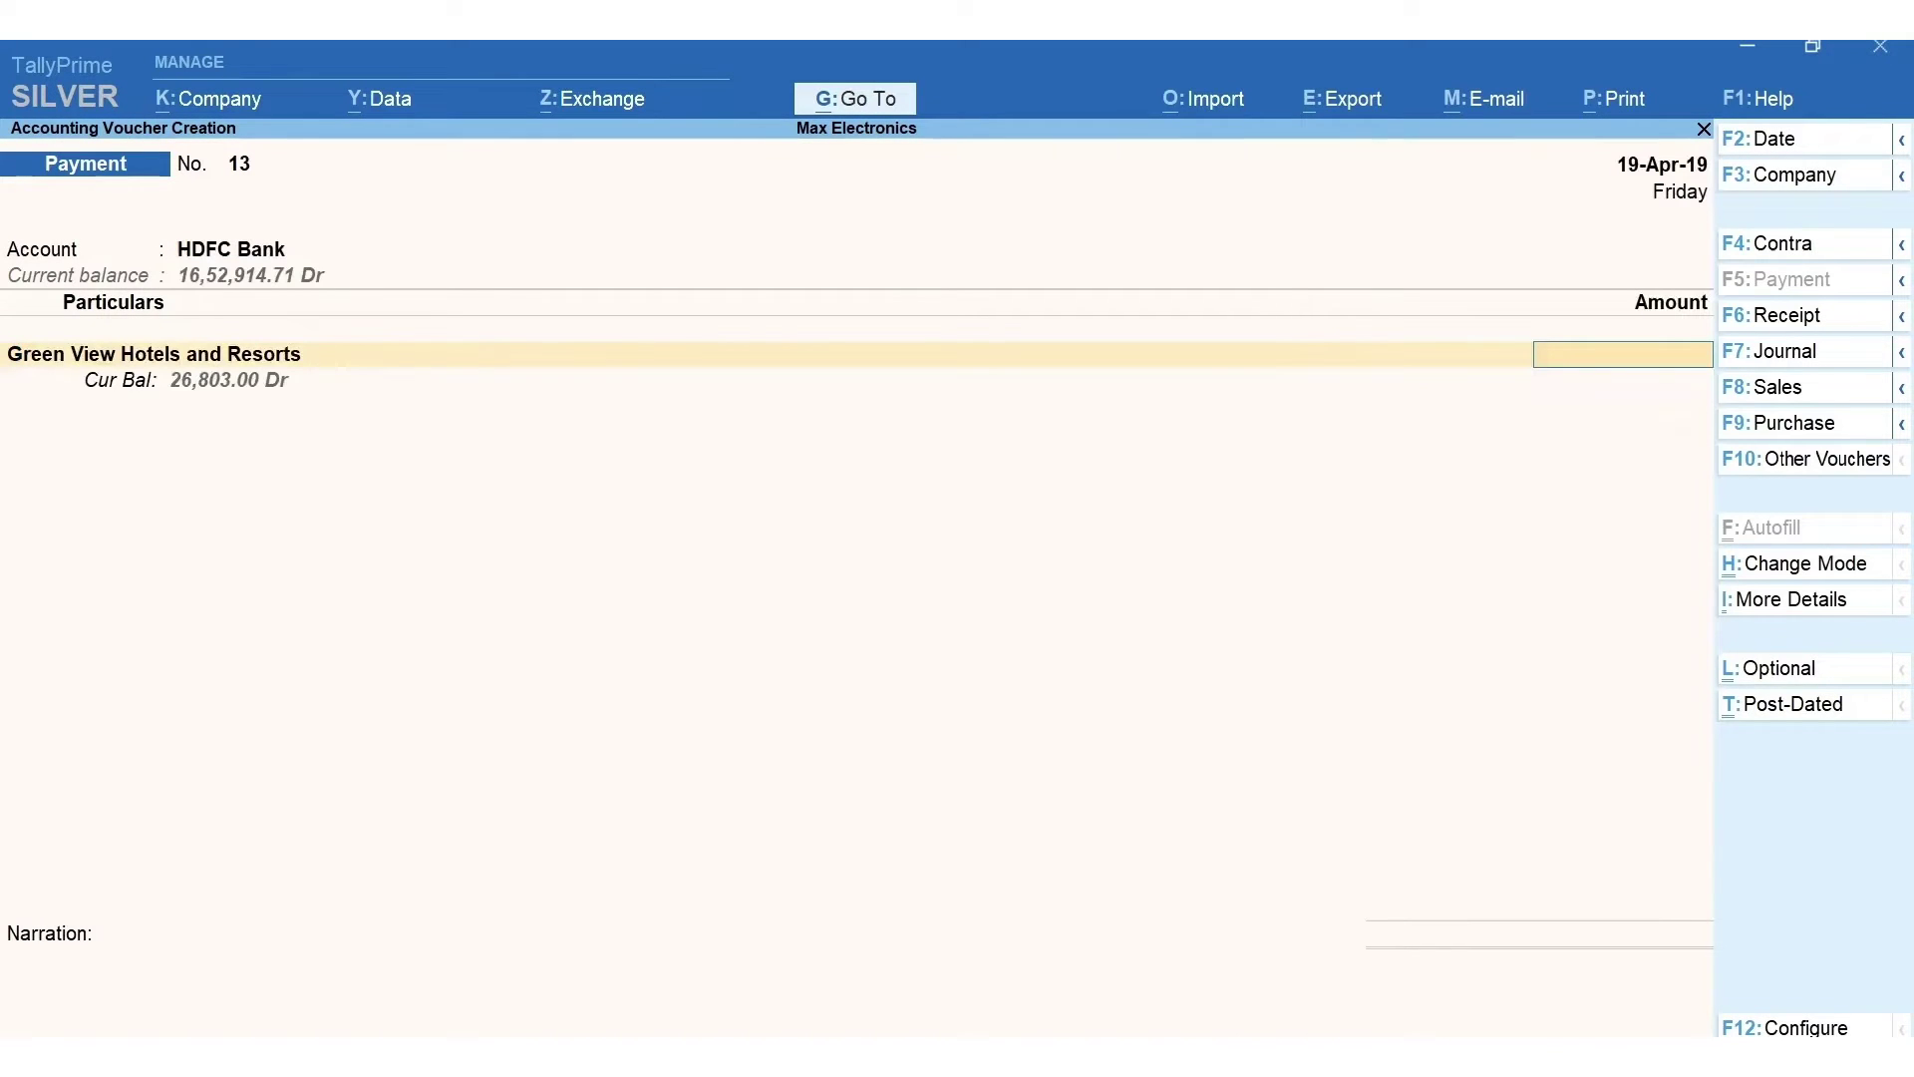
{"action": "type", "text": "9700"}
{"action": "key", "text": "Return"}
{"action": "key", "text": "Return"}
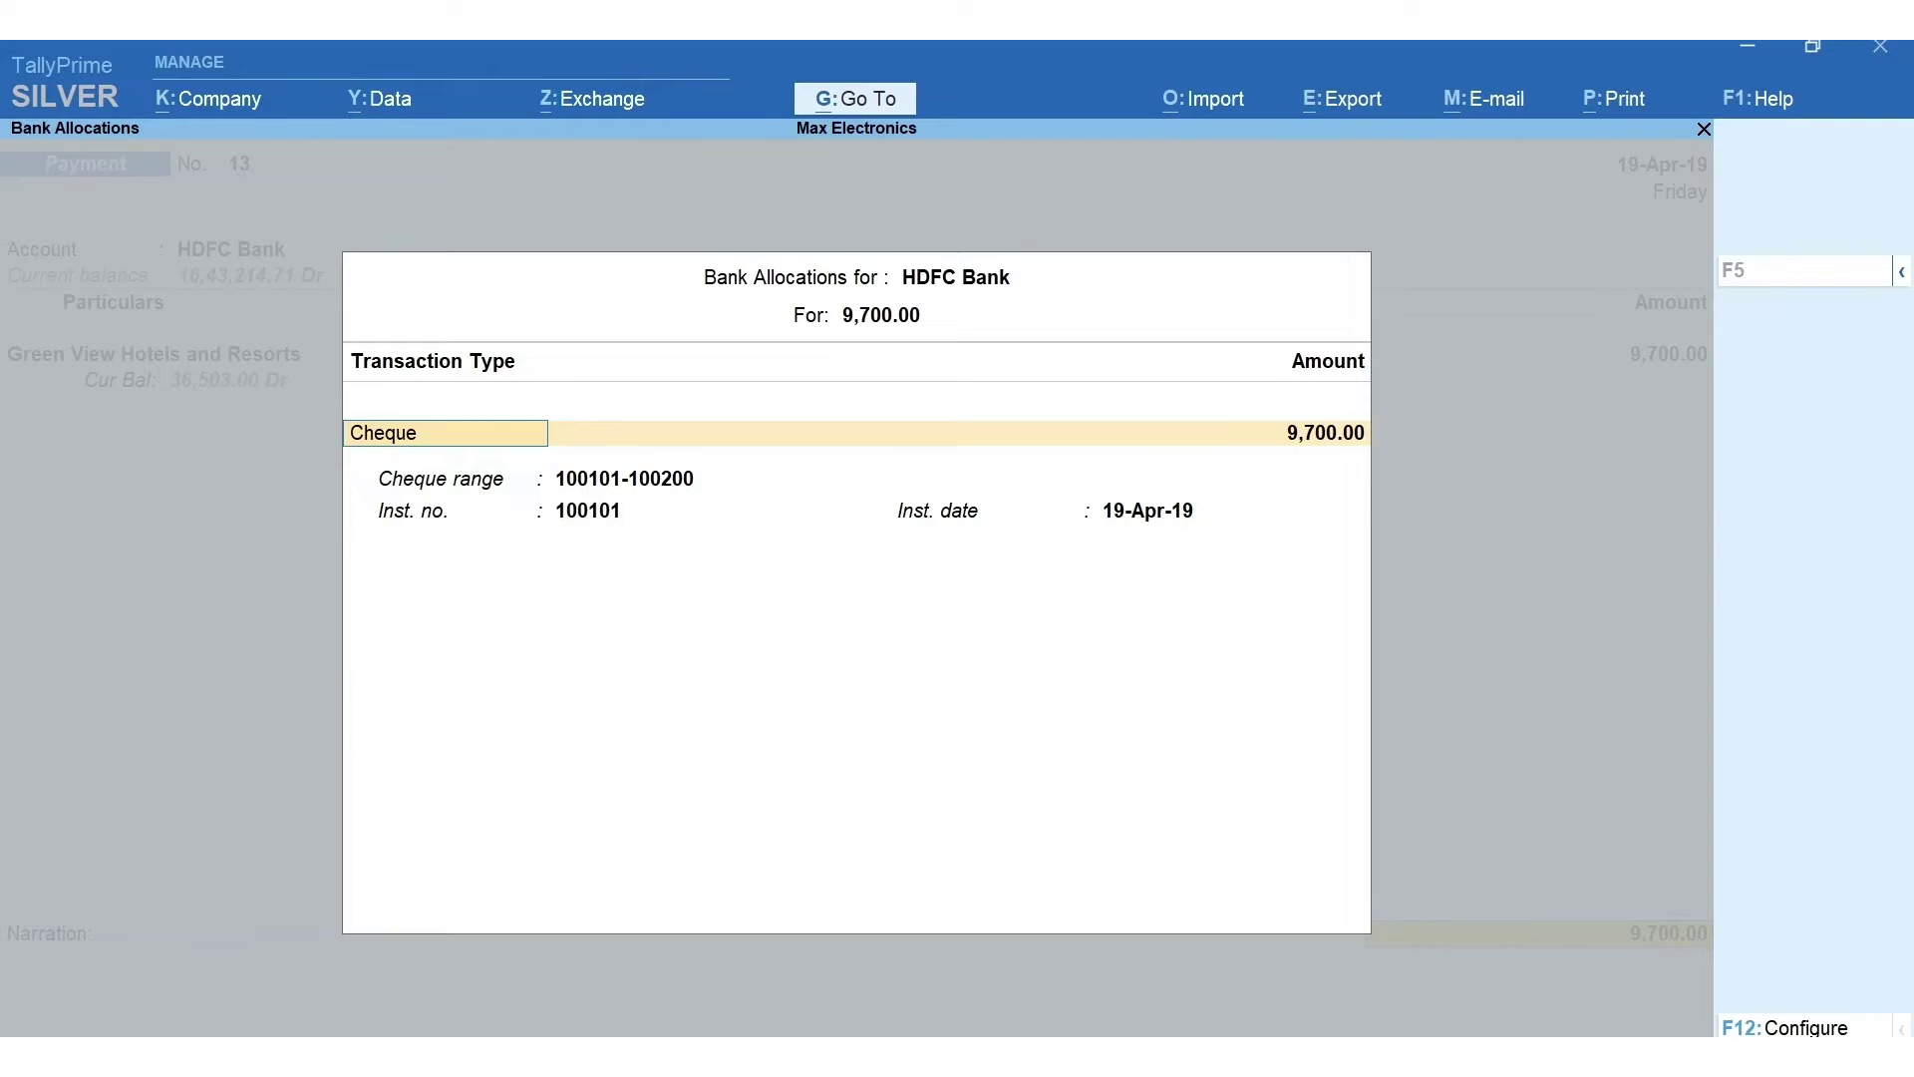
{"action": "key", "text": "Return"}
{"action": "key", "text": "Return"}
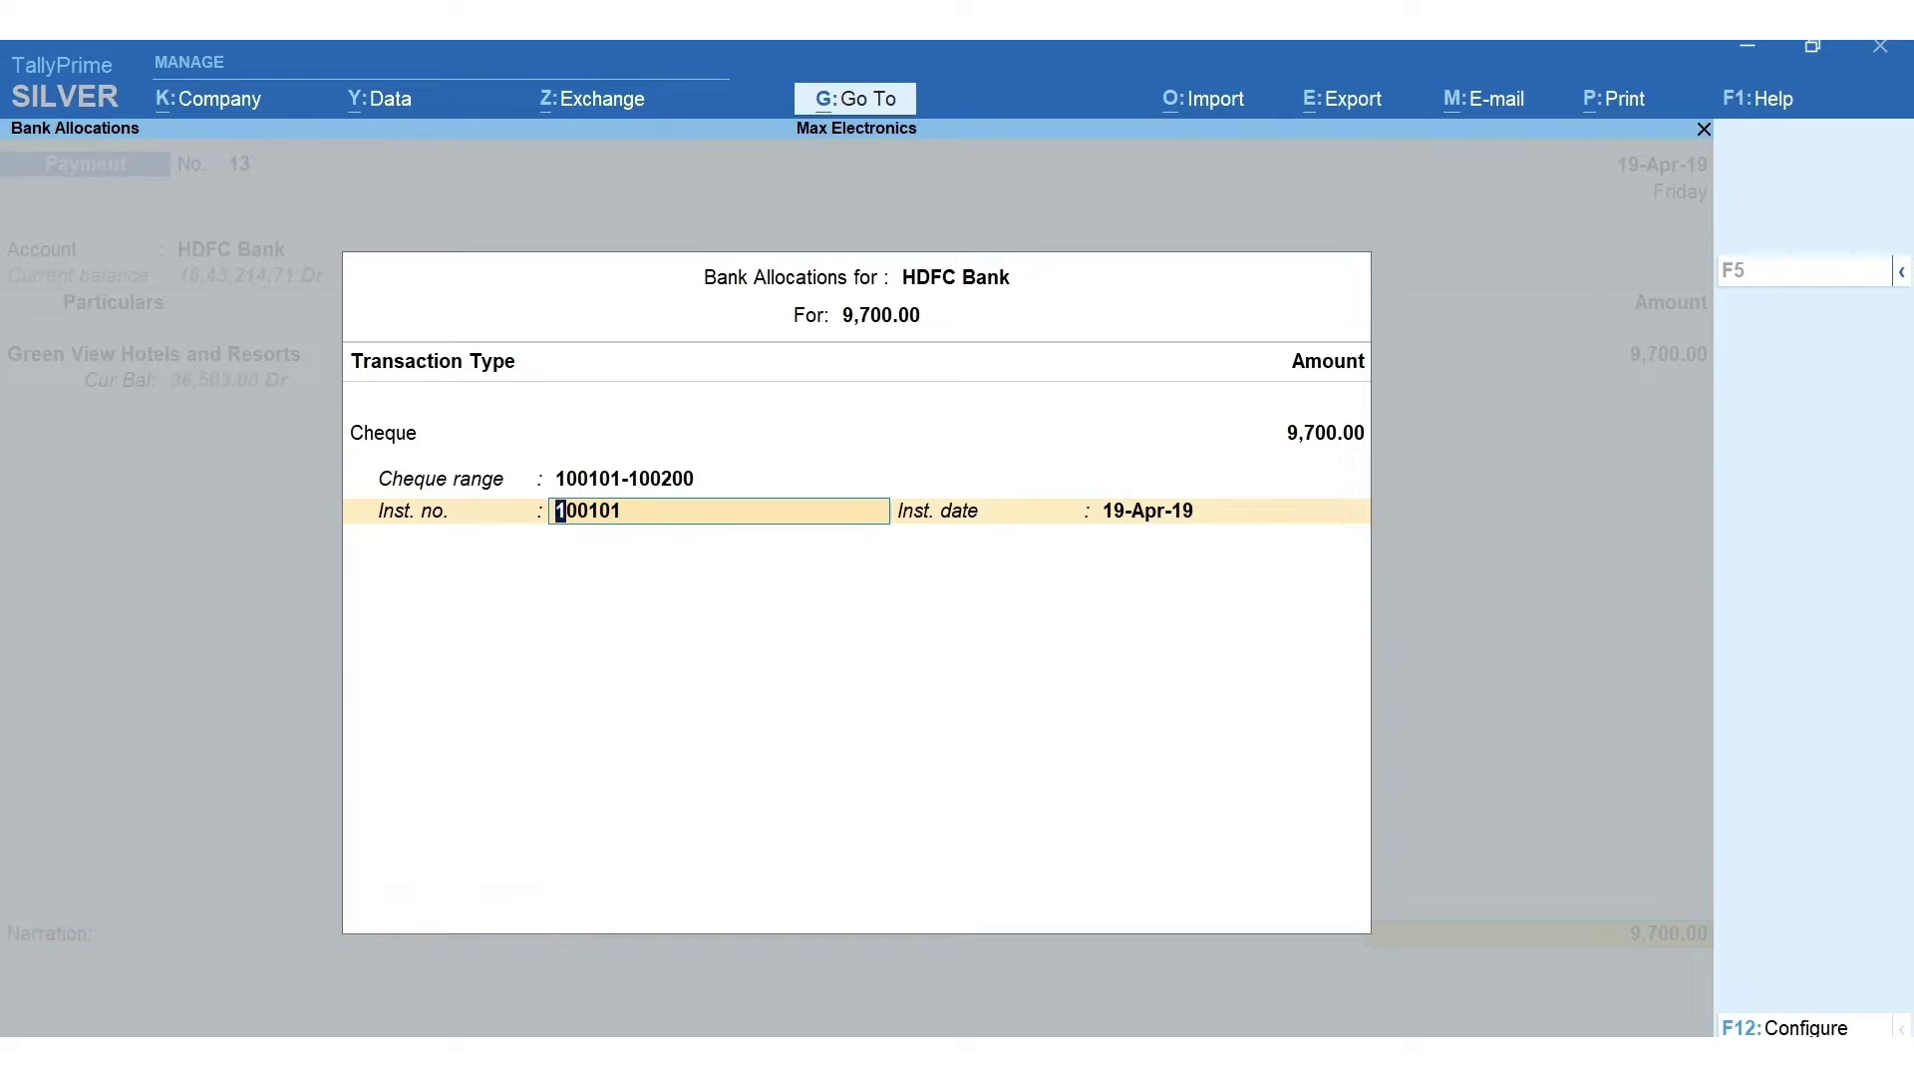
{"action": "key", "text": "BackSpace"}
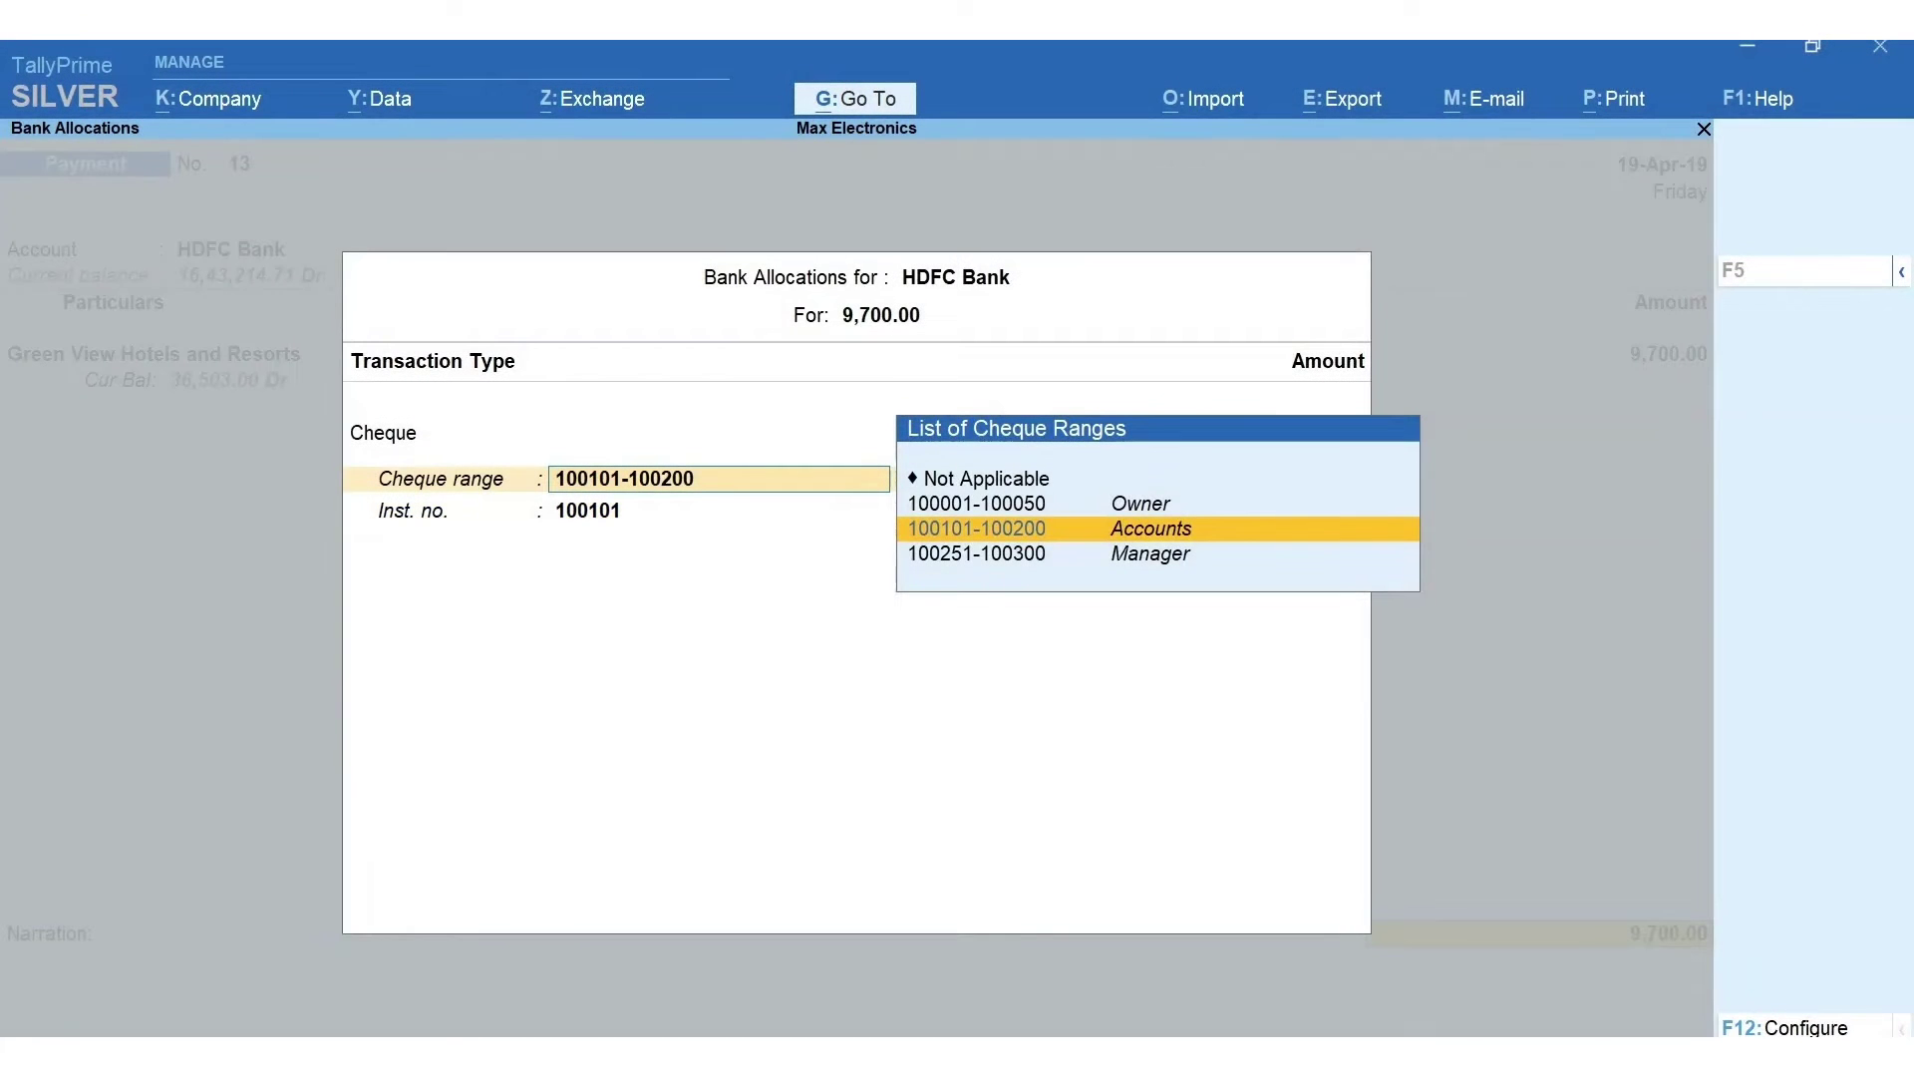
{"action": "key", "text": "Down"}
{"action": "key", "text": "Return"}
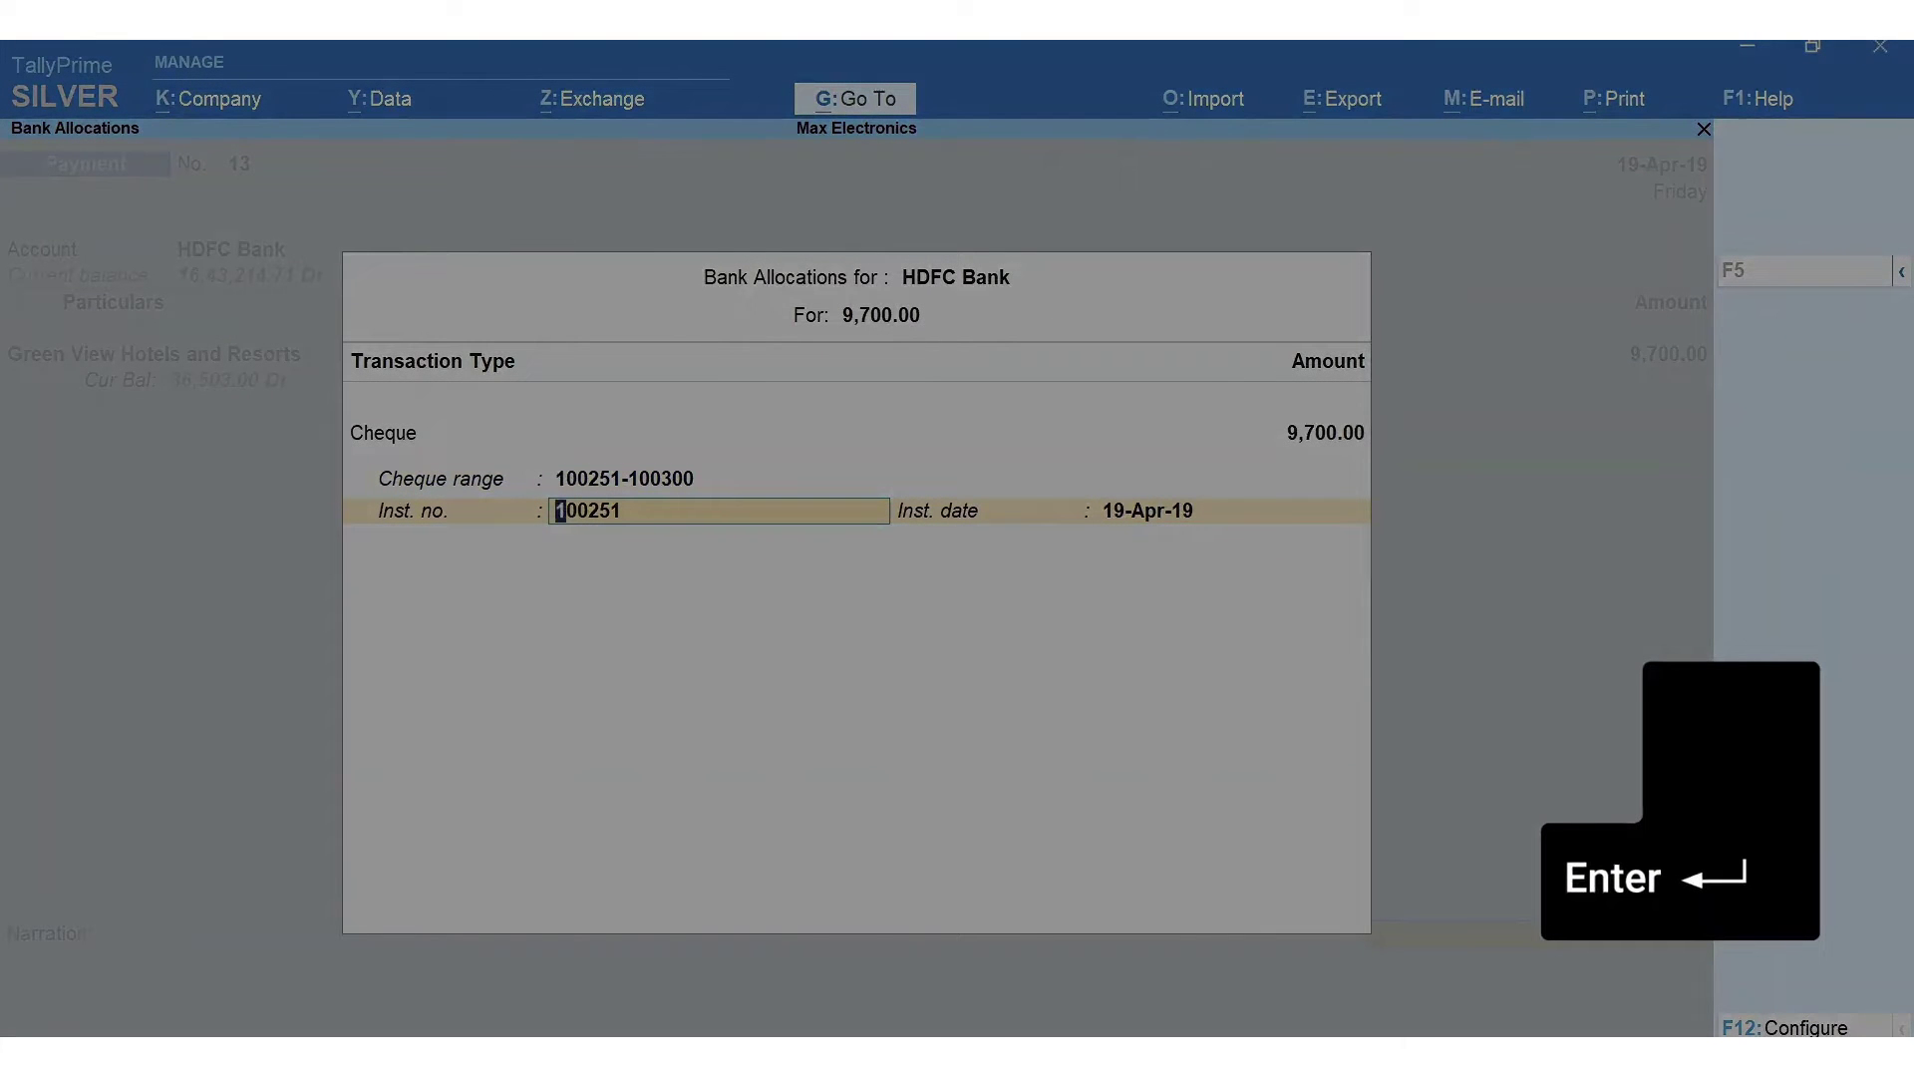
{"action": "key", "text": "Return"}
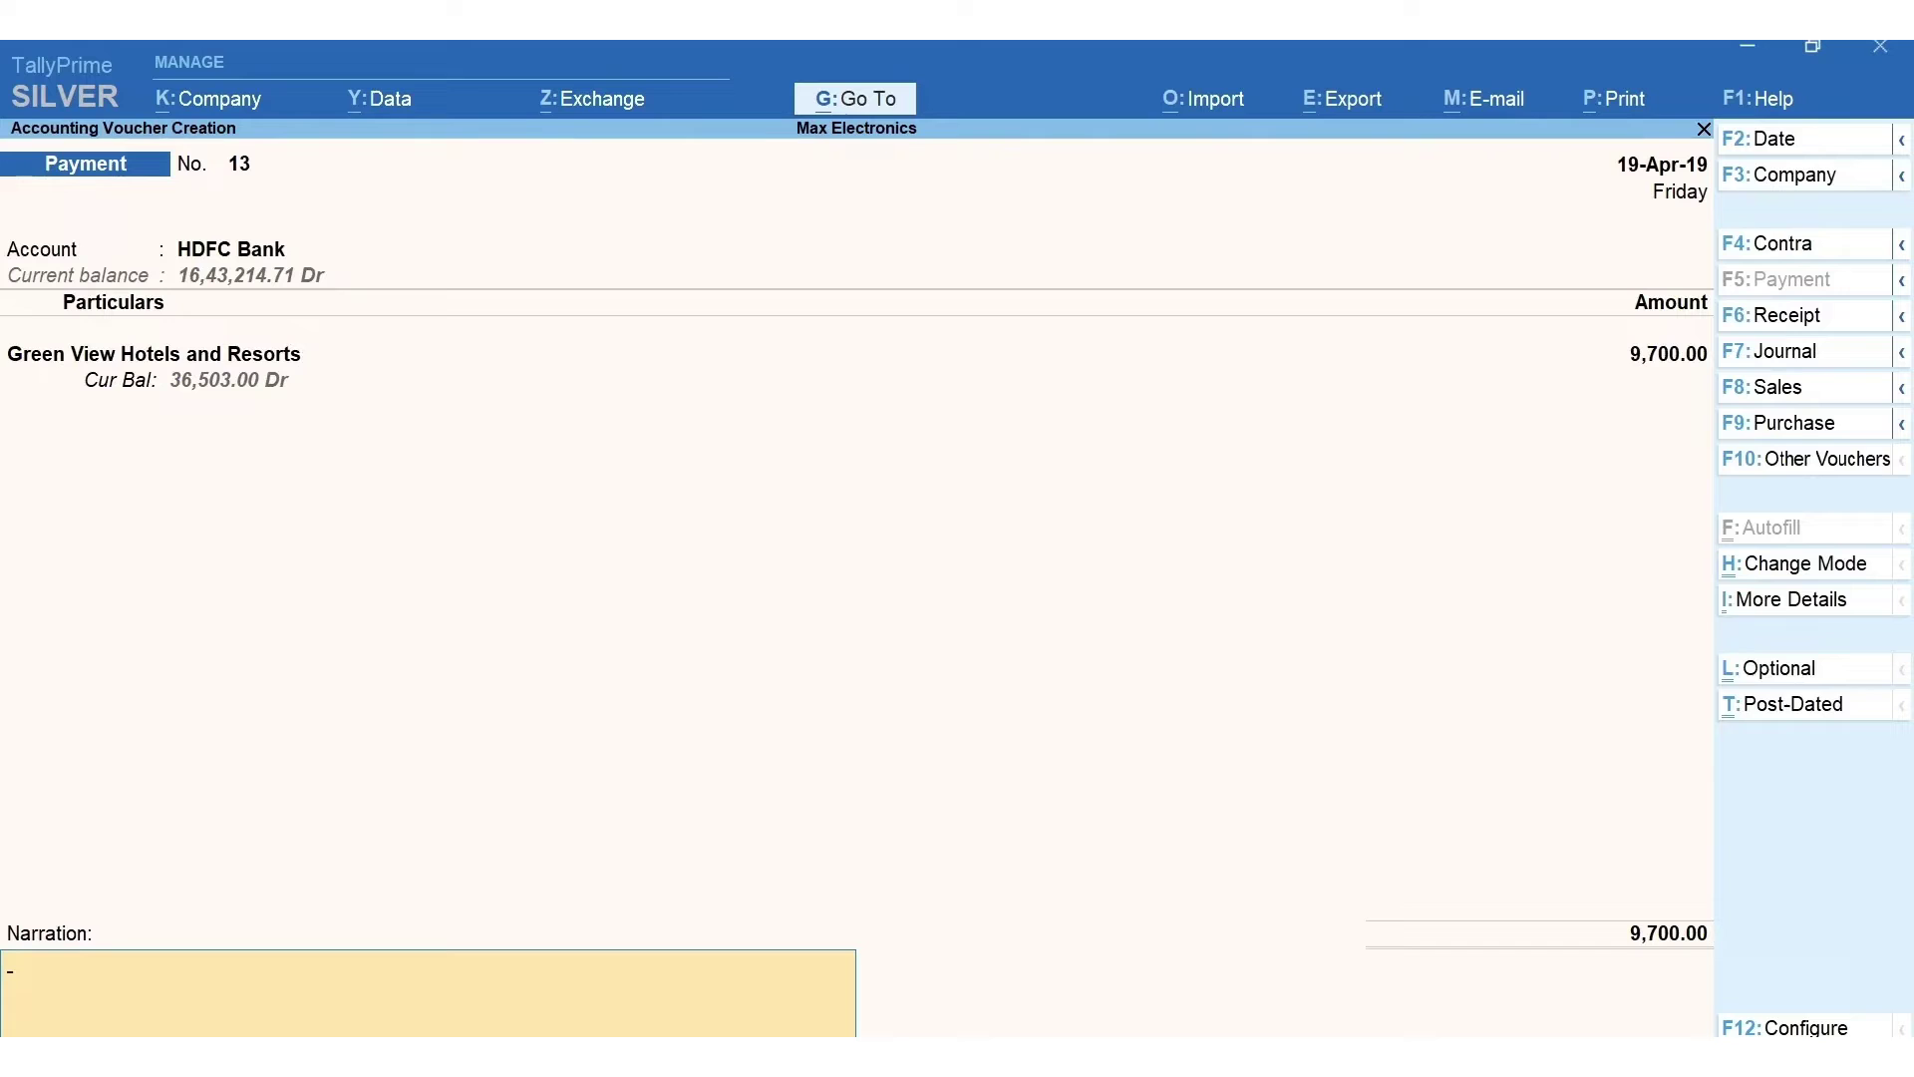
Step: Accept the payment voucher and print its cheque
{"action": "key", "text": "Return"}
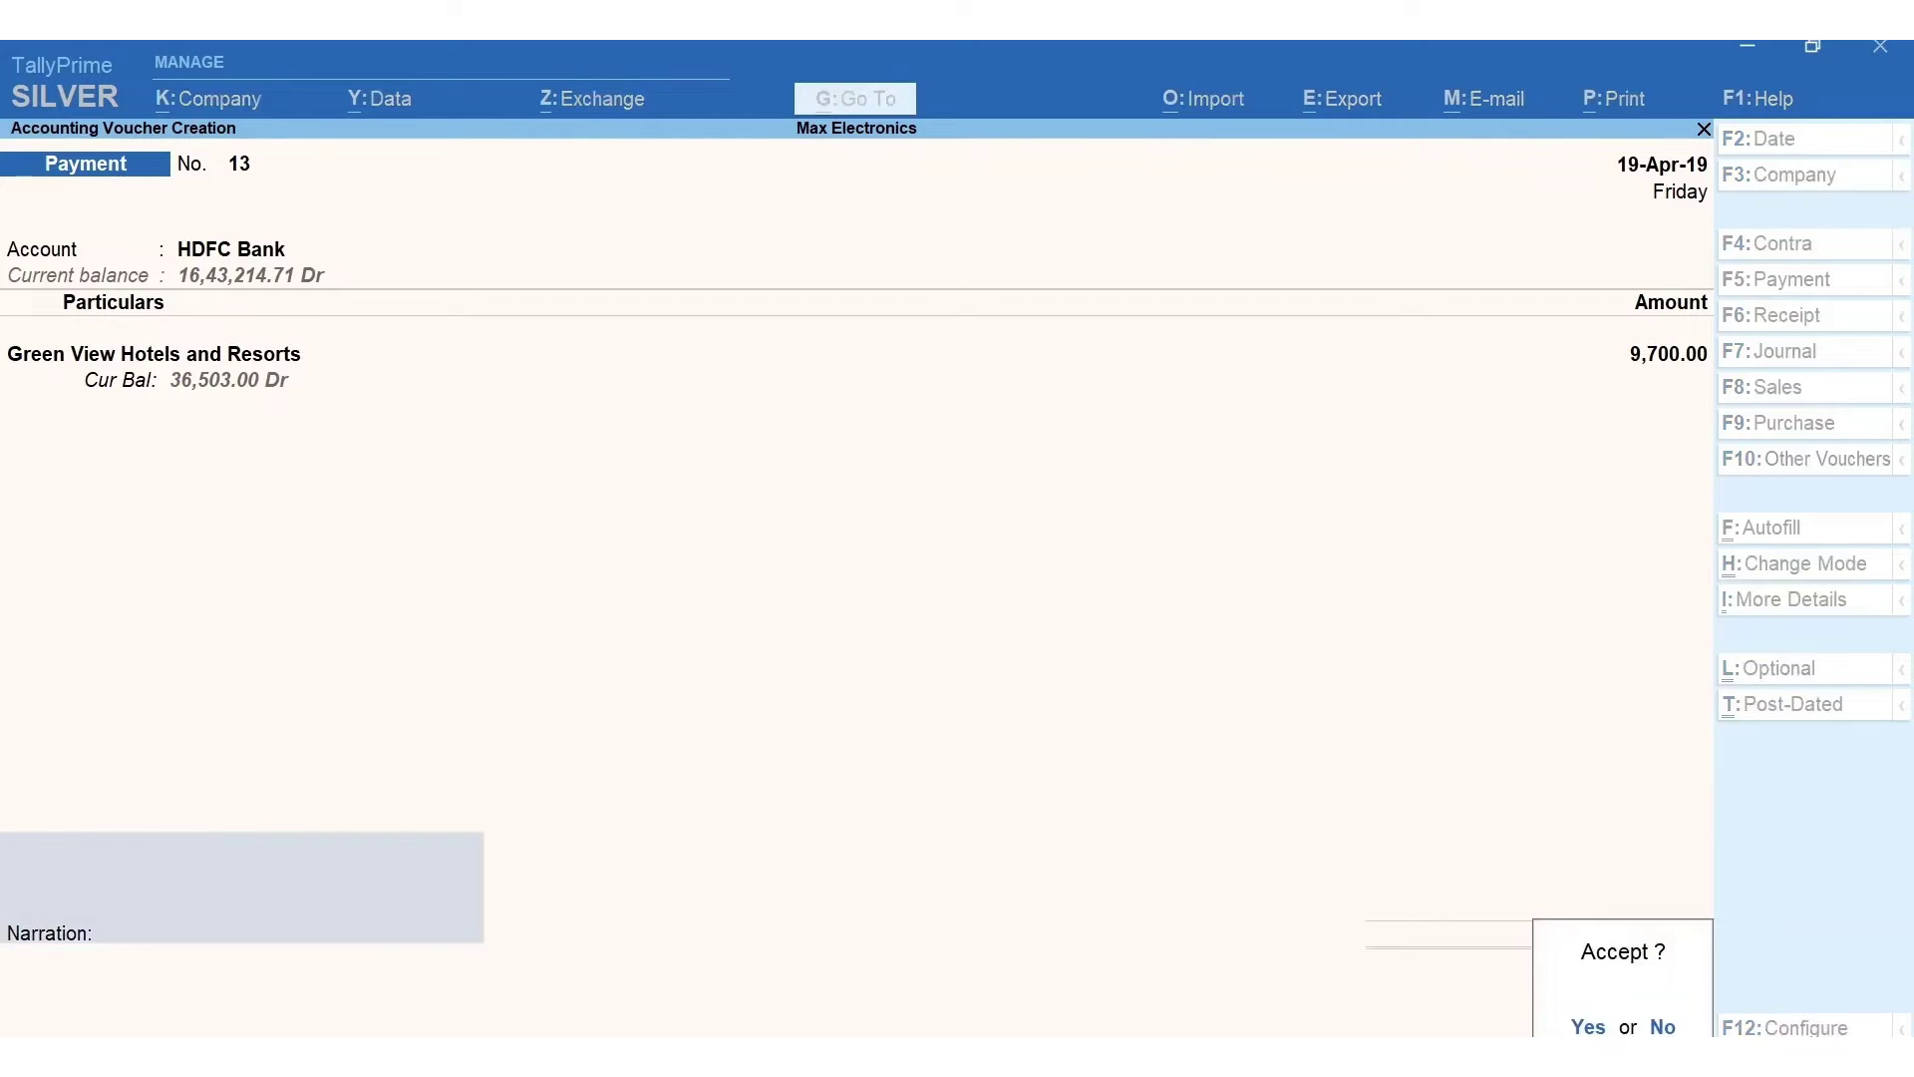
{"action": "key", "text": "Return"}
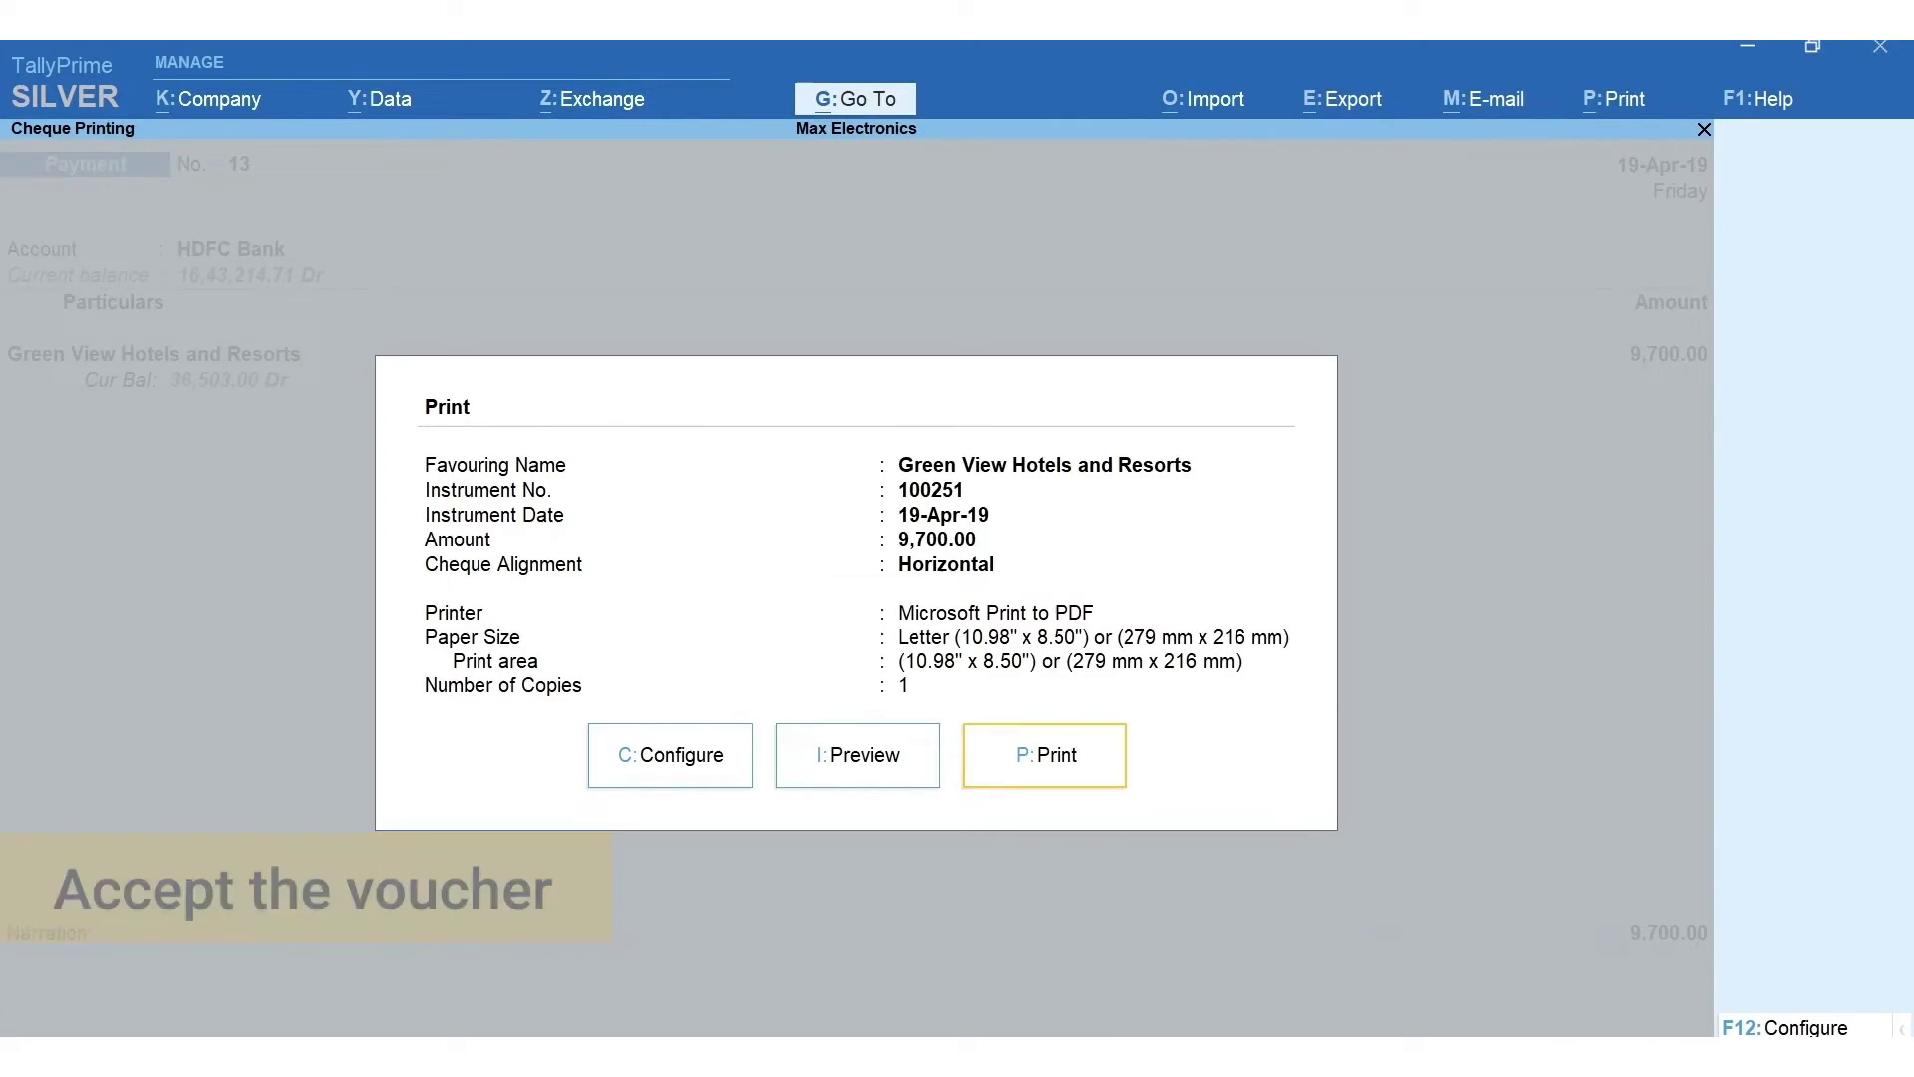
{"action": "key", "text": "p"}
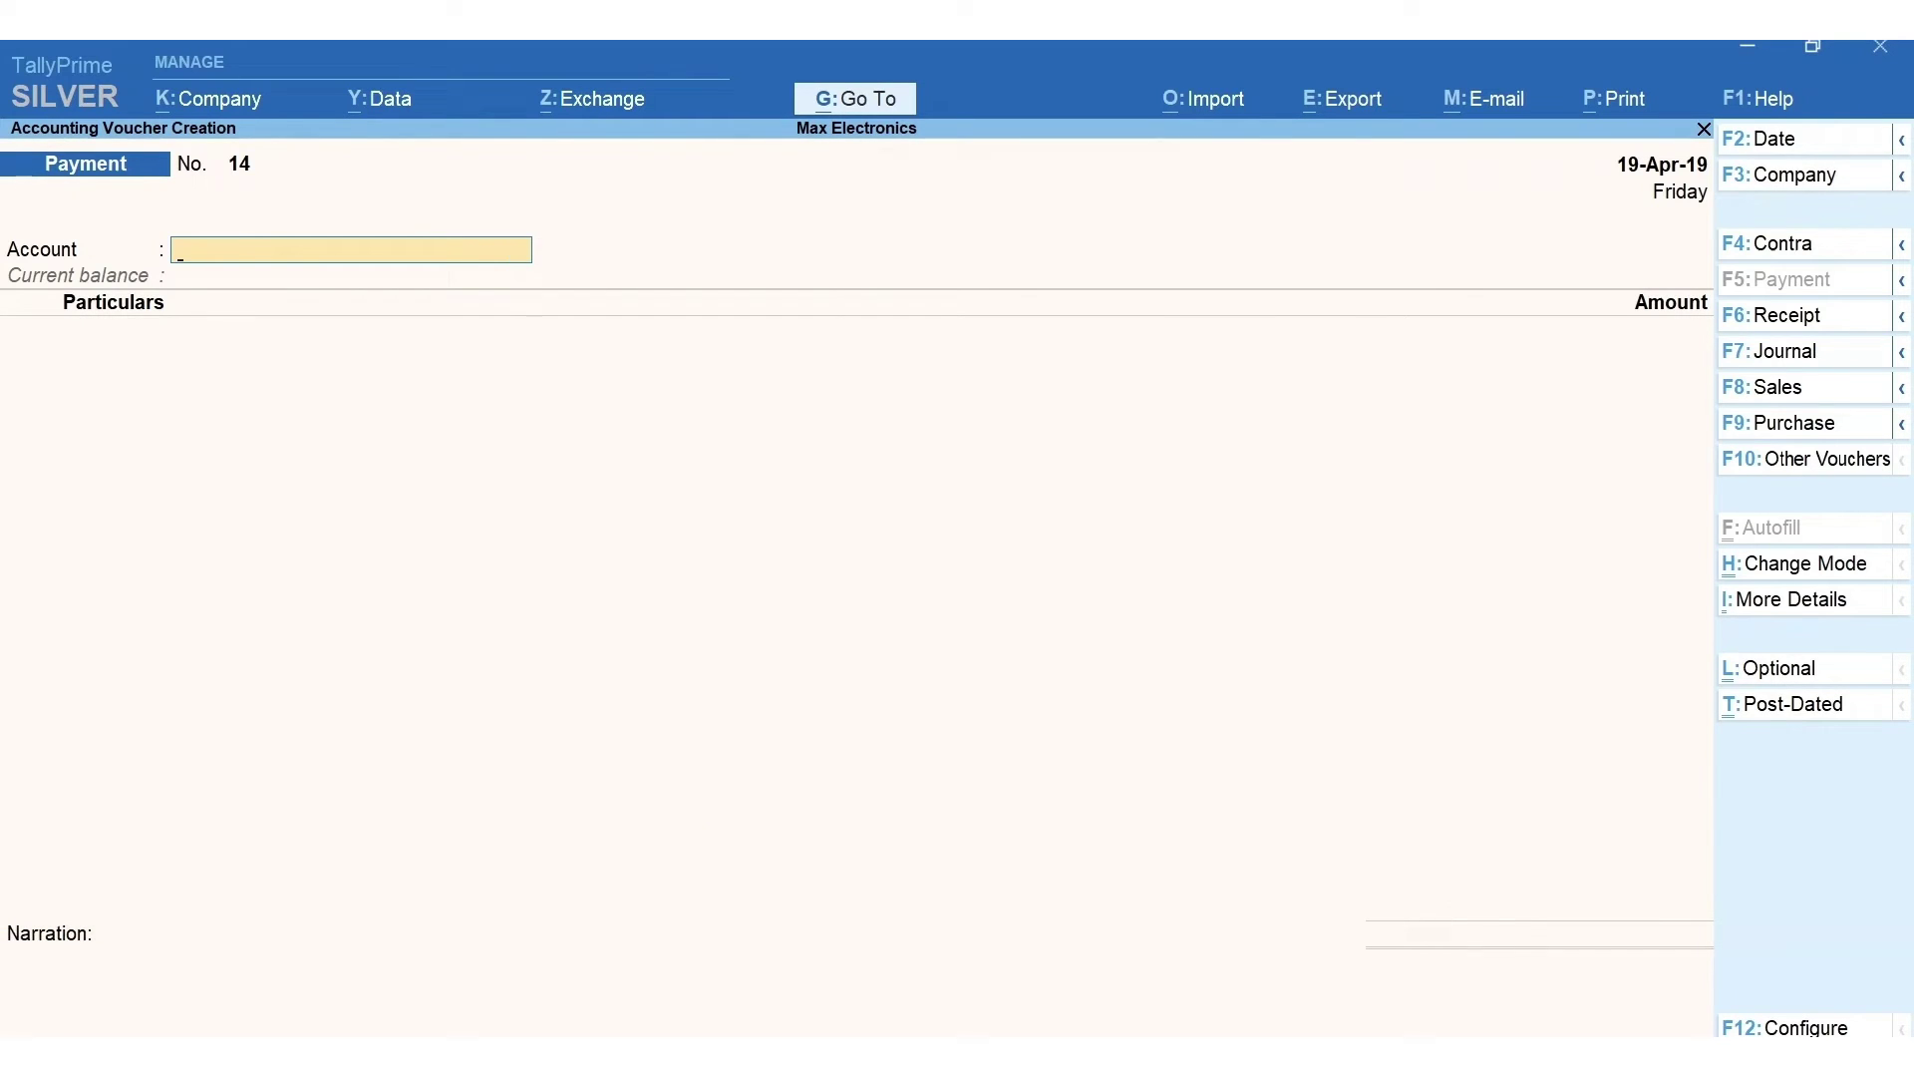
Step: Find the Cheque Register report through Go To by searching 'Cheq'
{"action": "key", "text": "alt+g"}
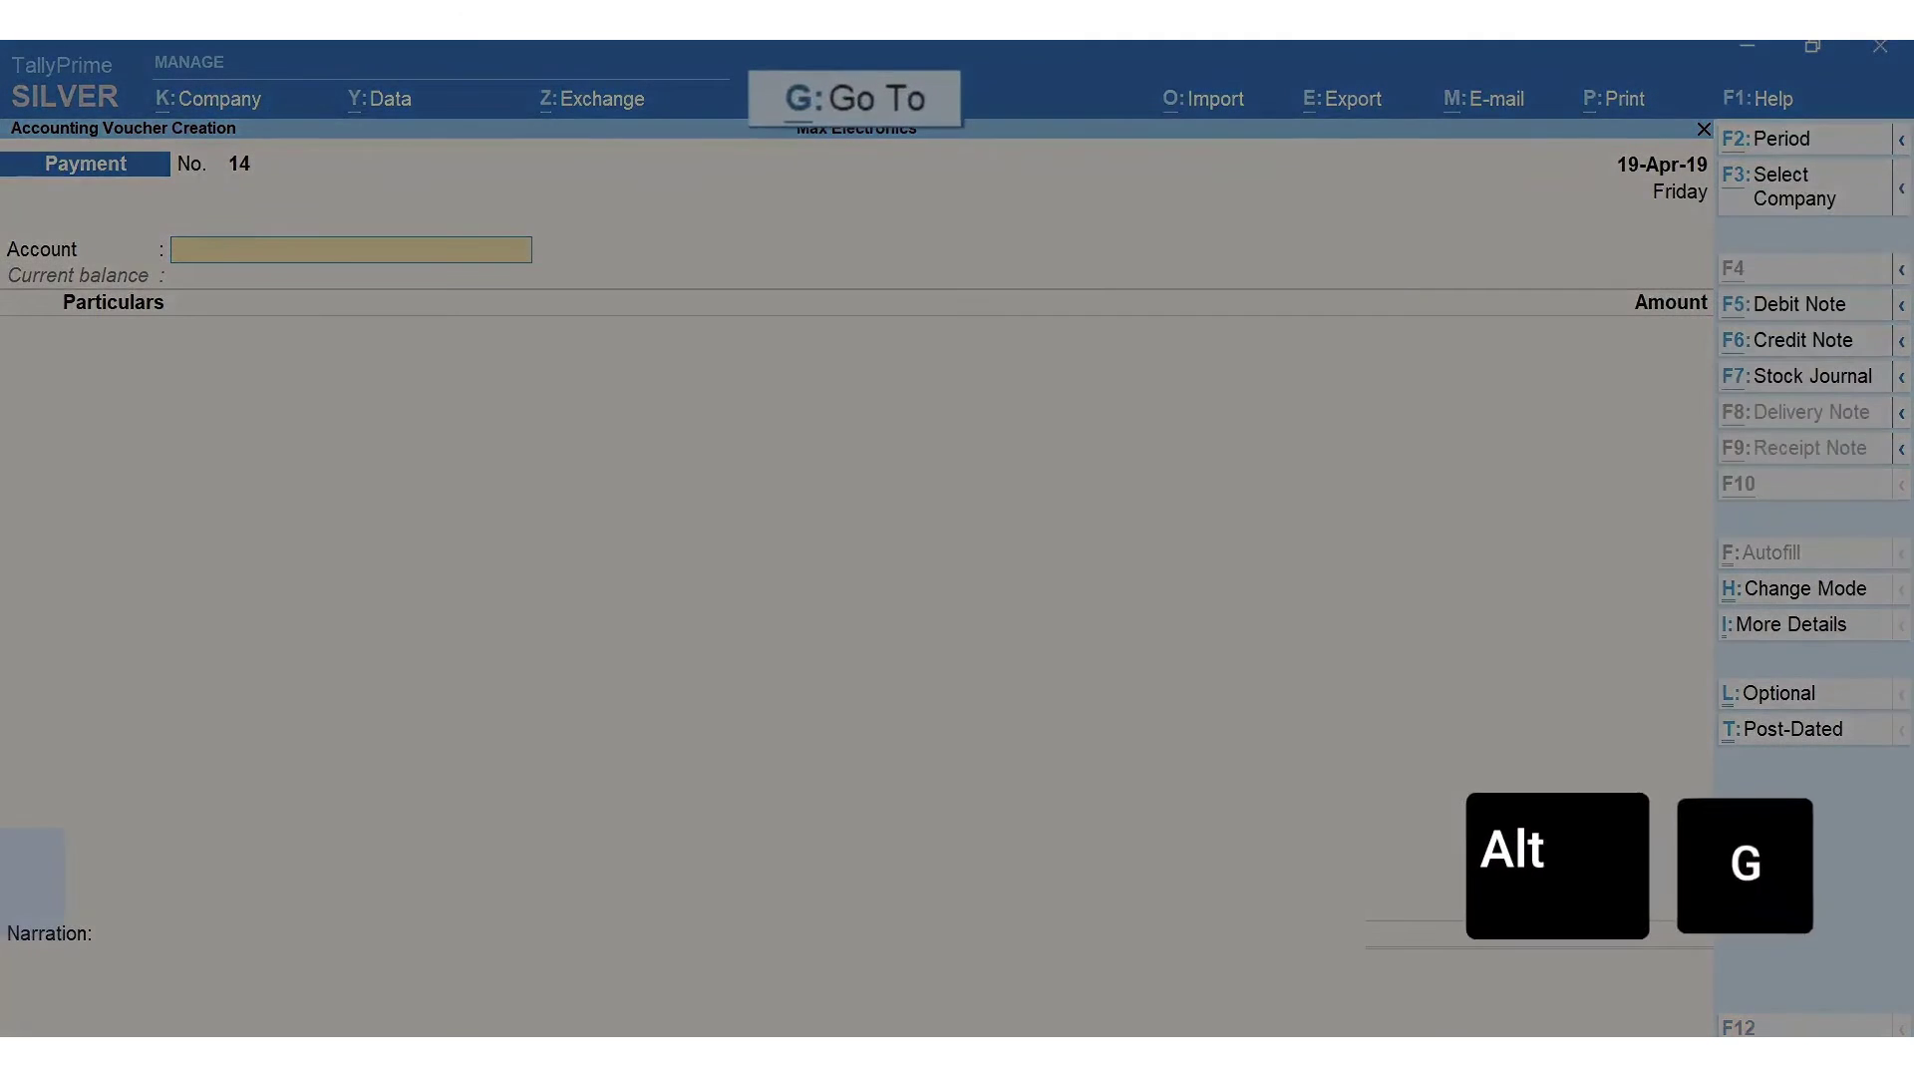
{"action": "type", "text": "Cheq"}
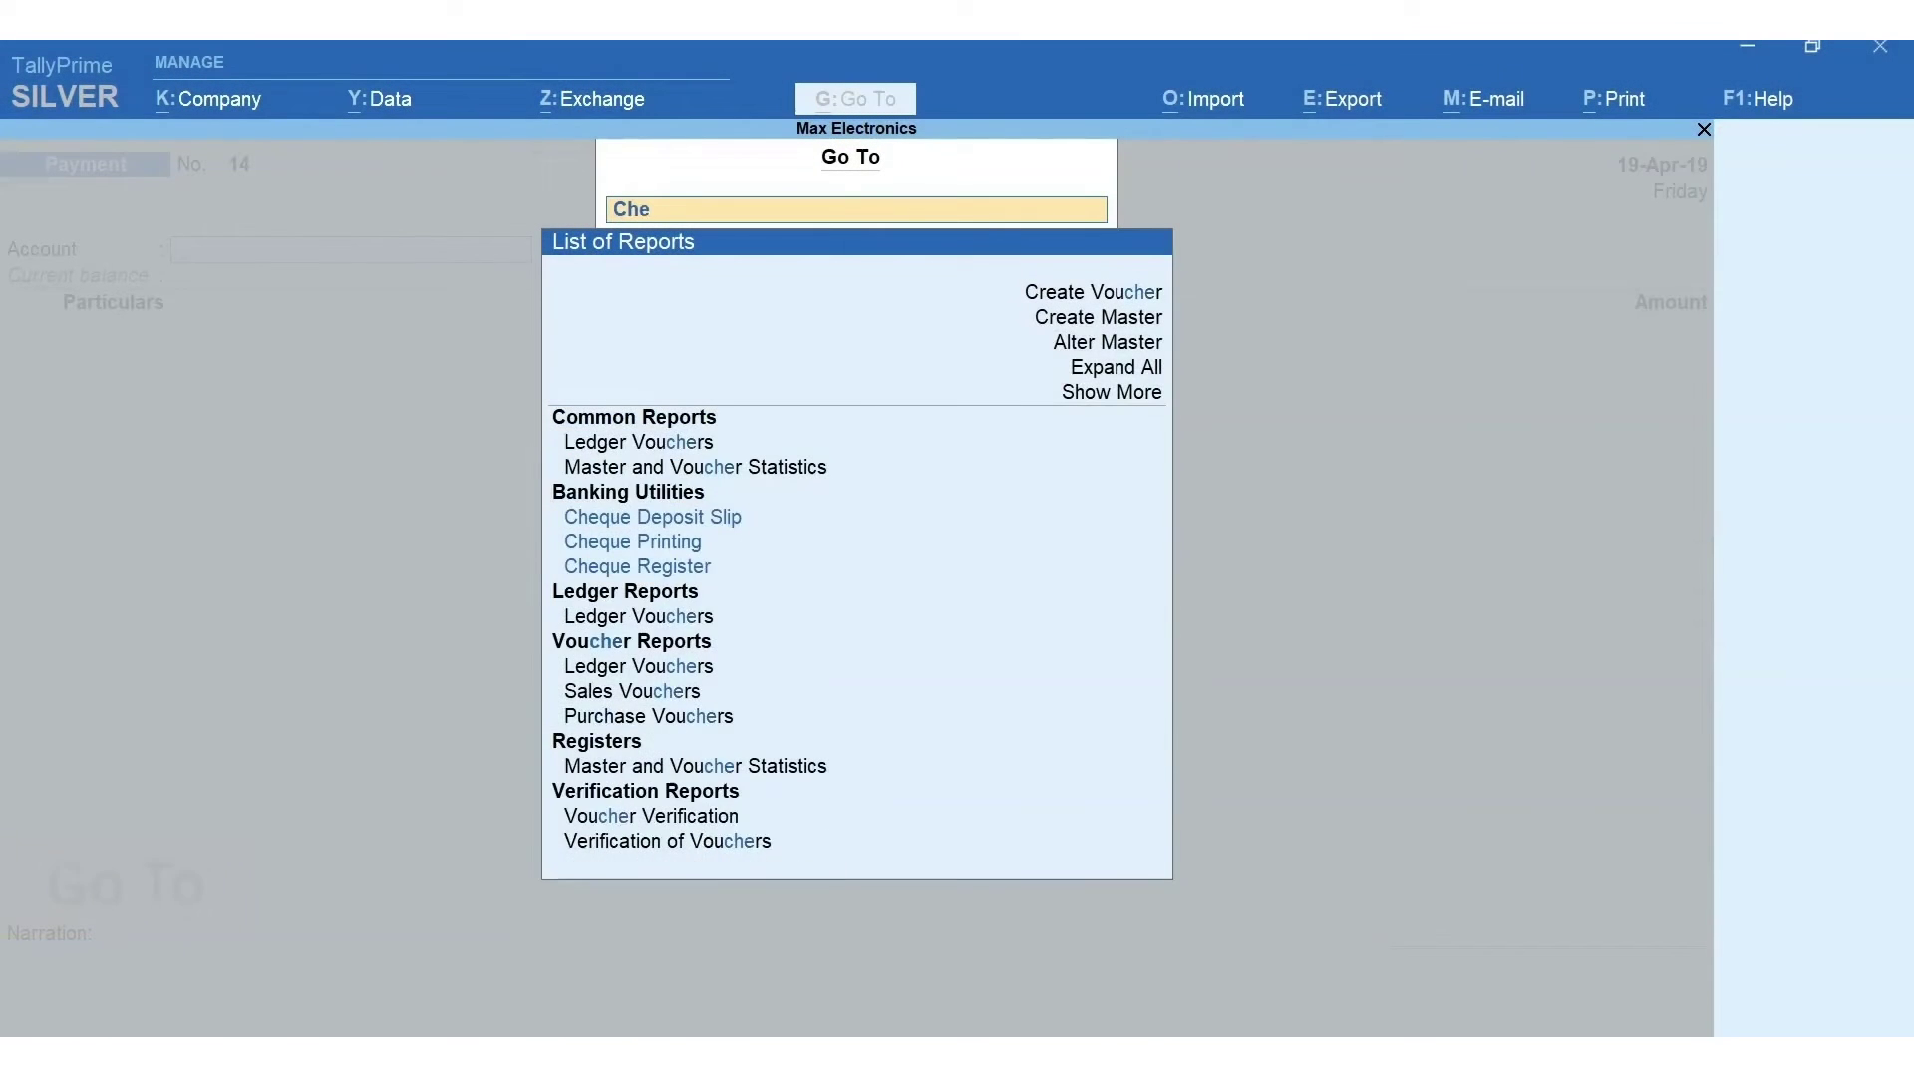
{"action": "key", "text": "Down"}
{"action": "key", "text": "Down"}
{"action": "key", "text": "Return"}
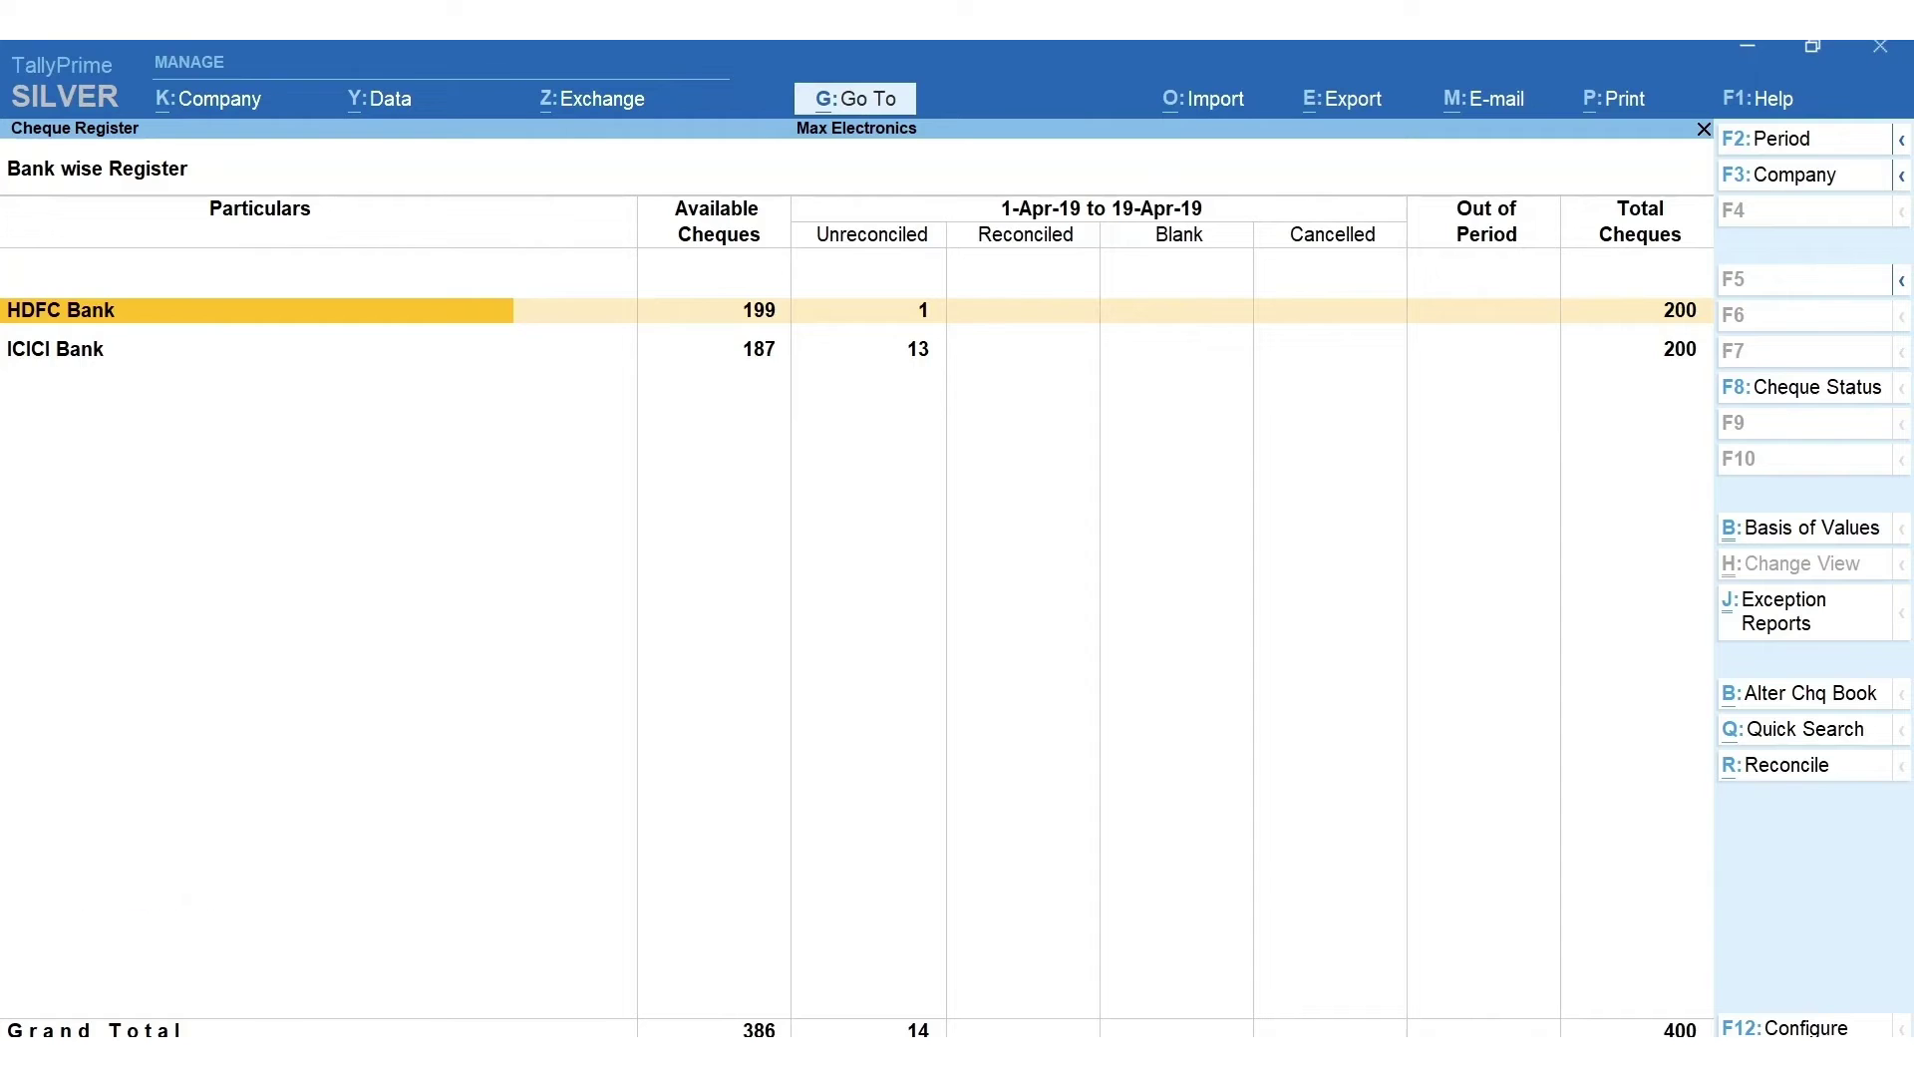
{"action": "key", "text": "alt+q"}
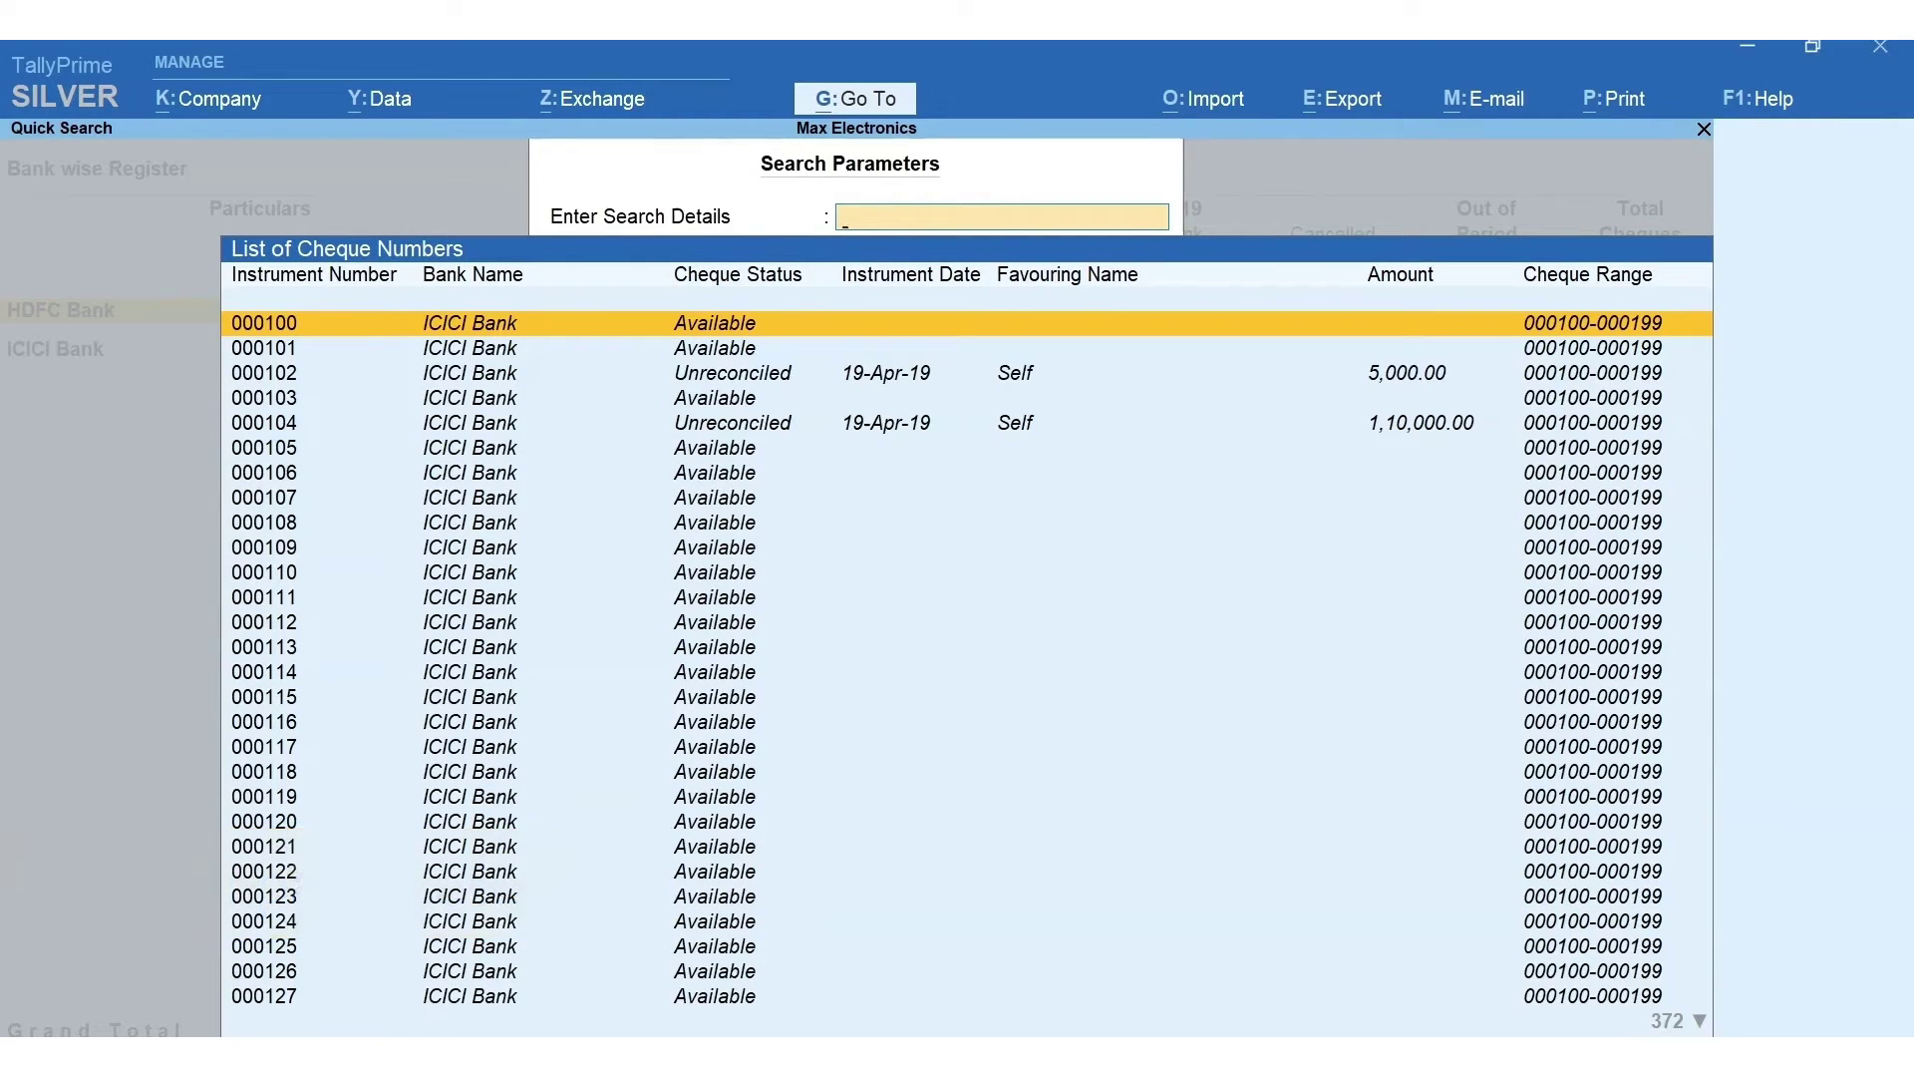
{"action": "type", "text": "100"}
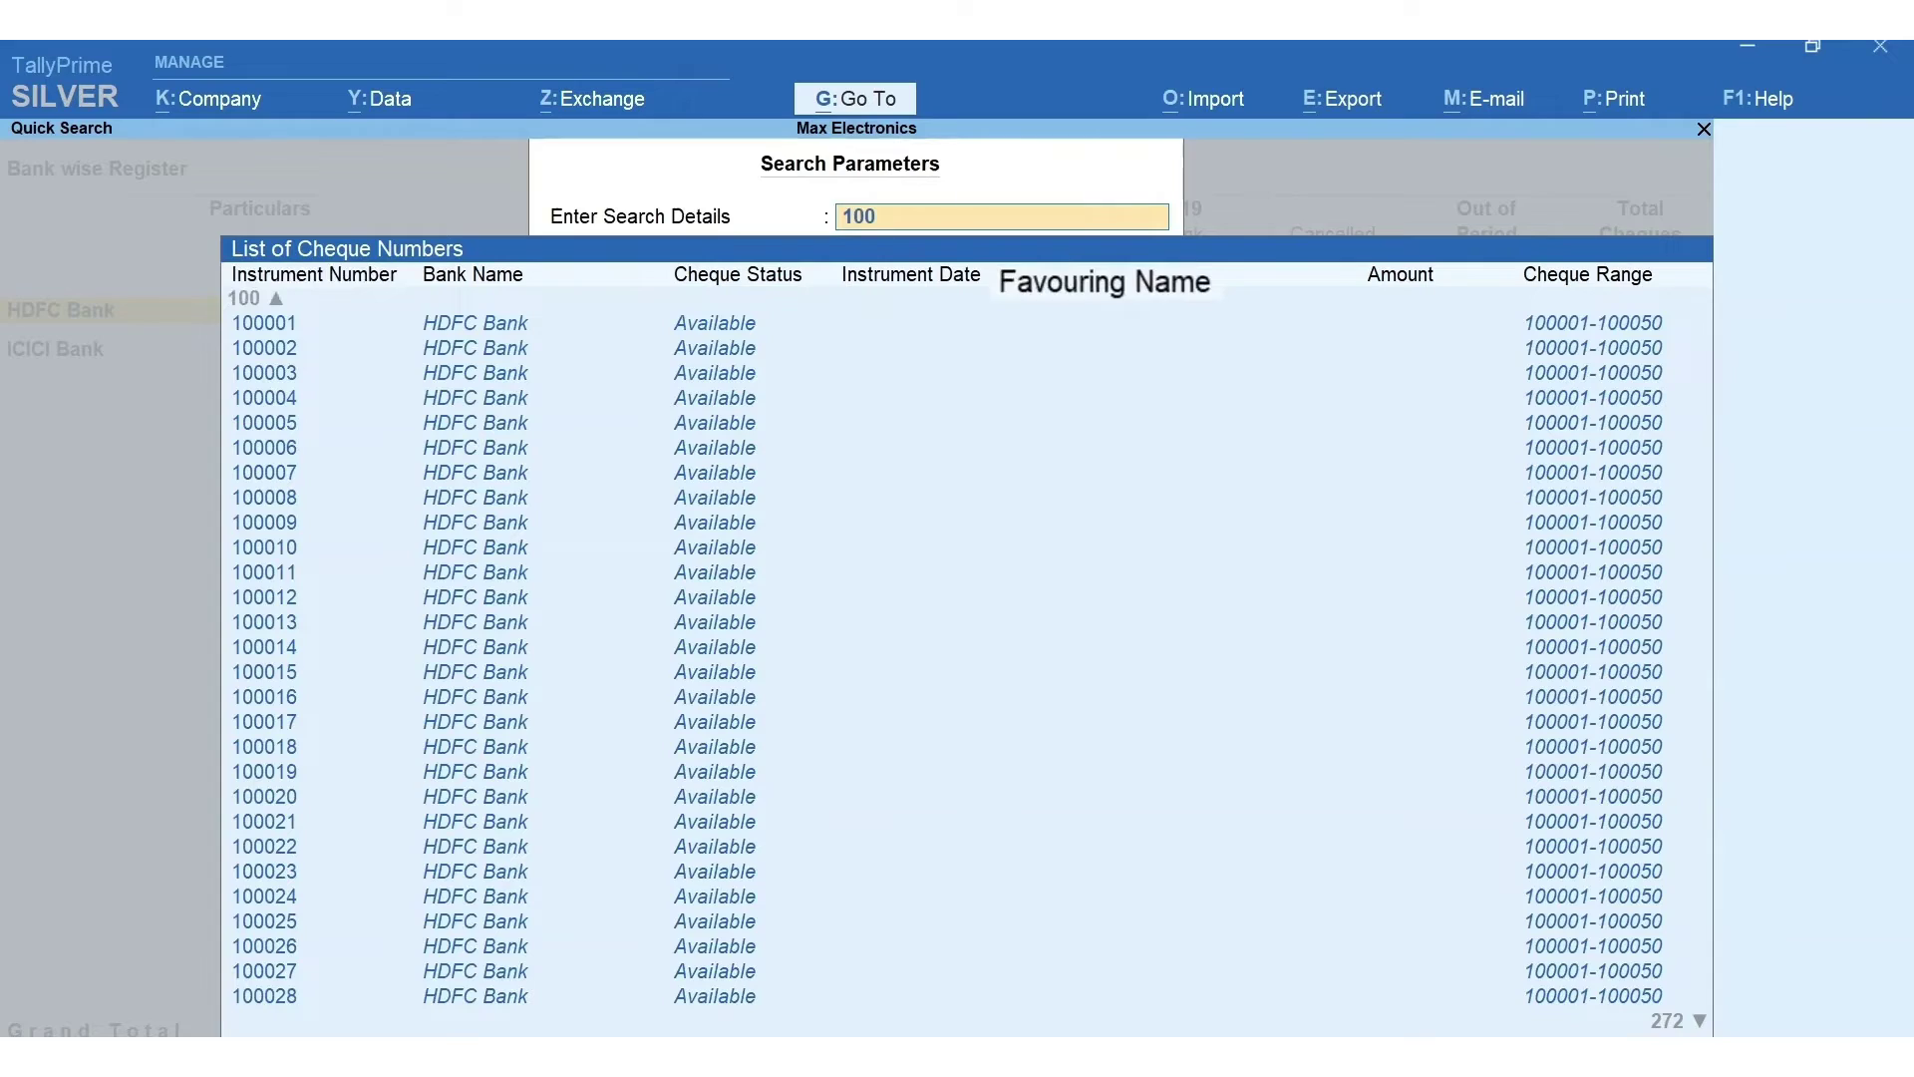
{"action": "type", "text": "251"}
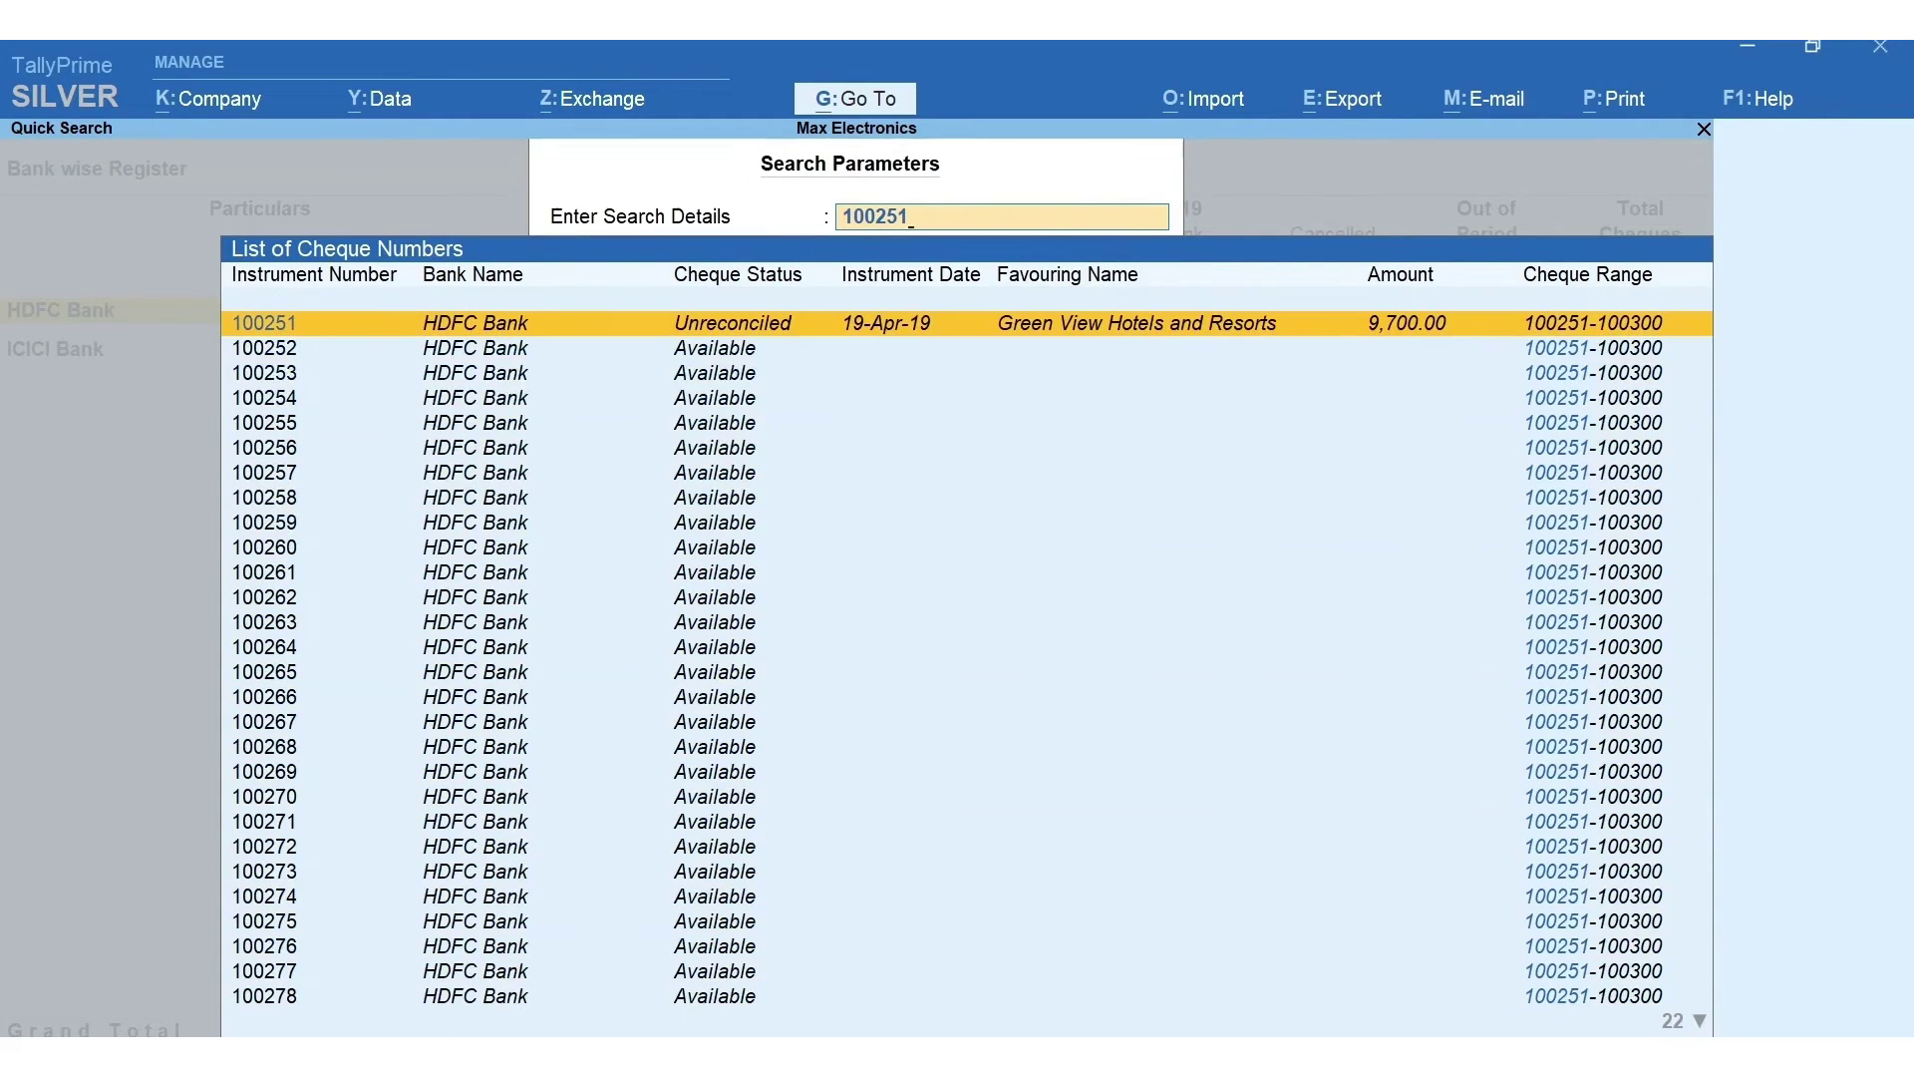
{"action": "key", "text": "Escape"}
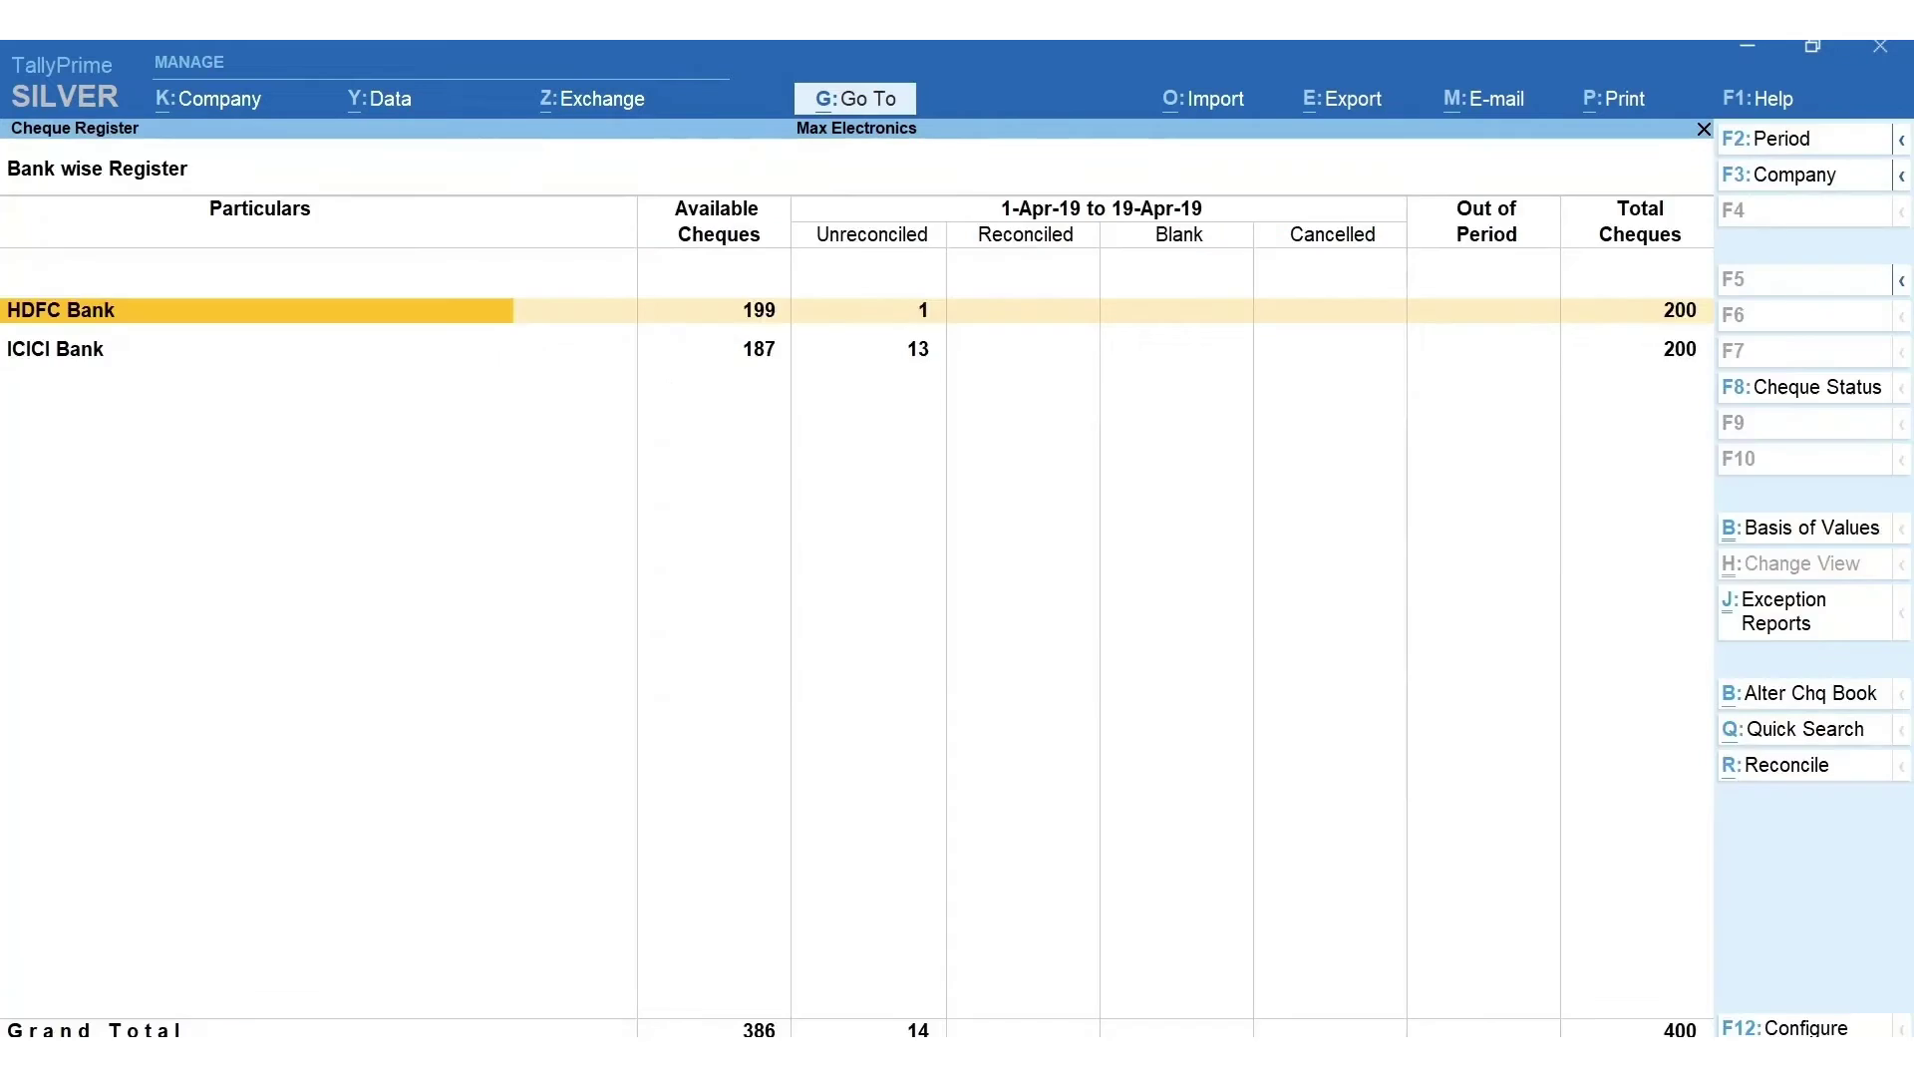
{"action": "key", "text": "Return"}
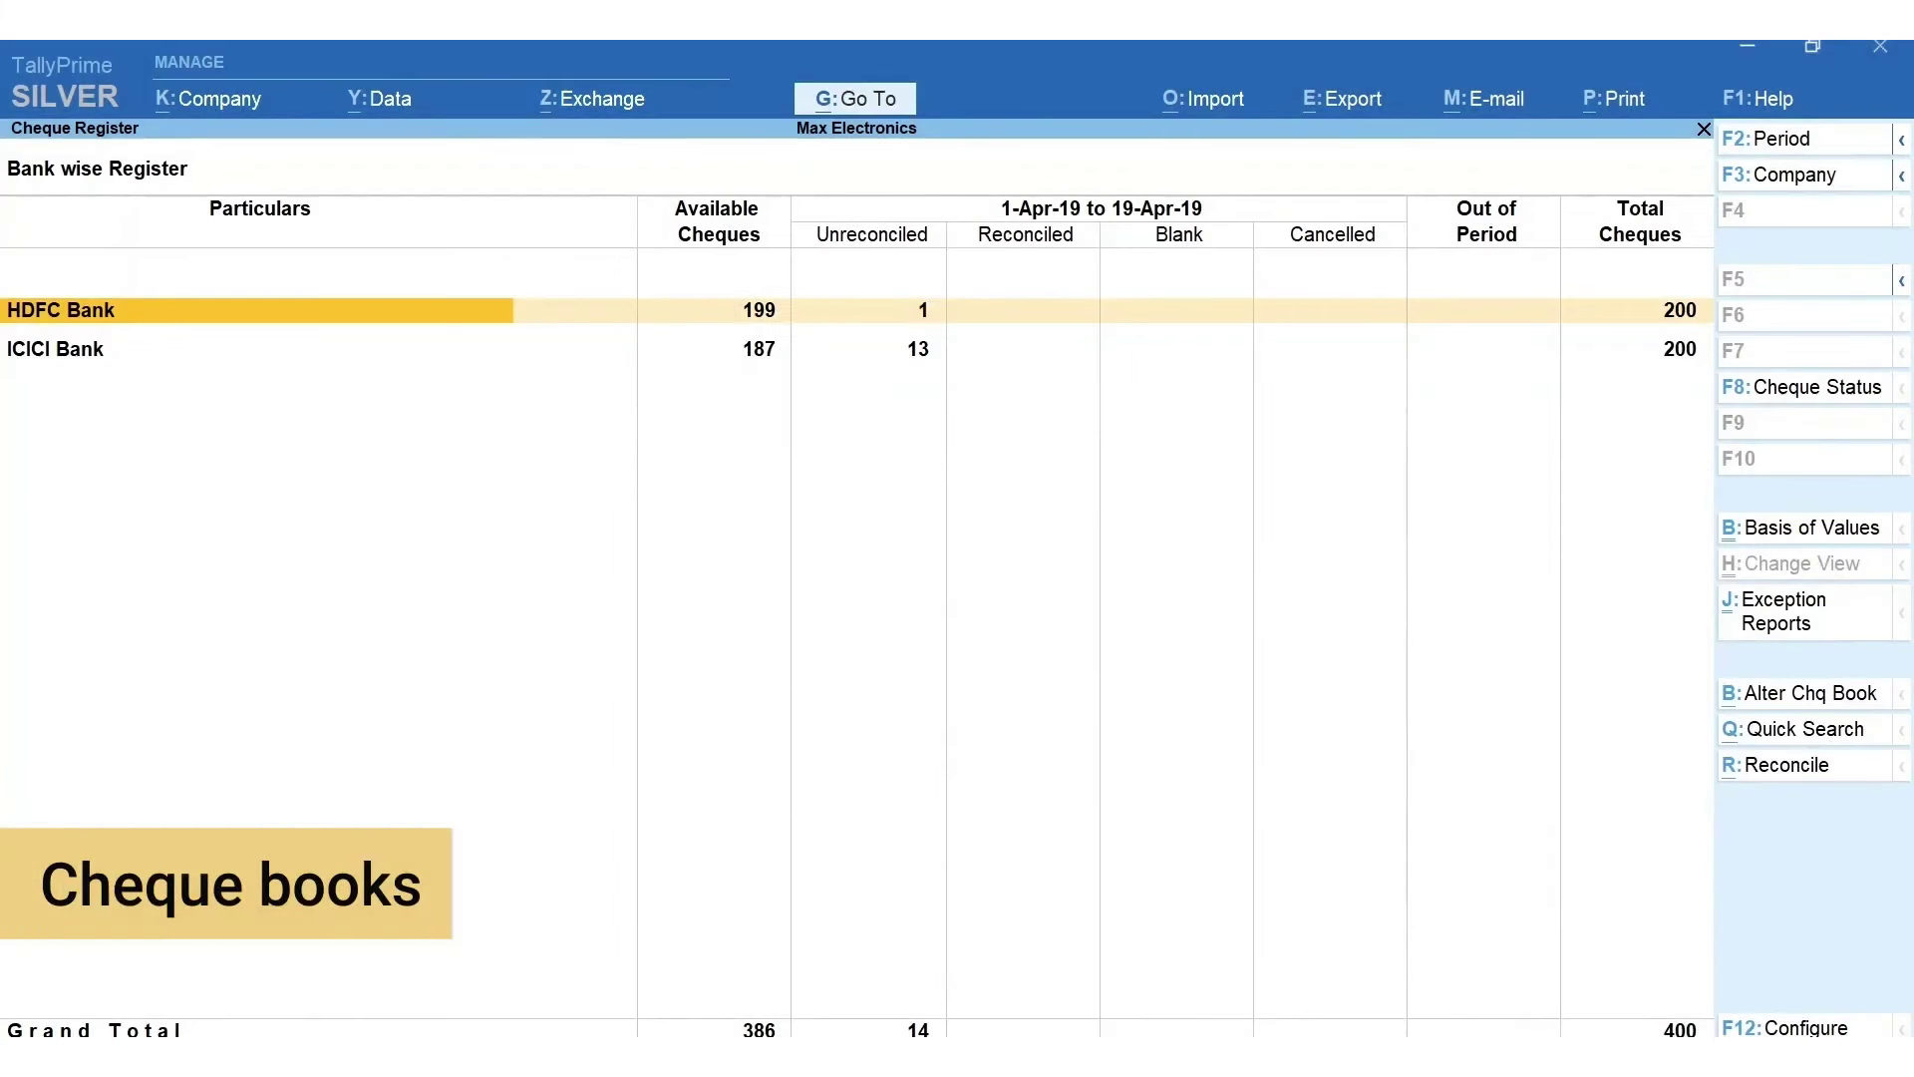
{"action": "key", "text": "Return"}
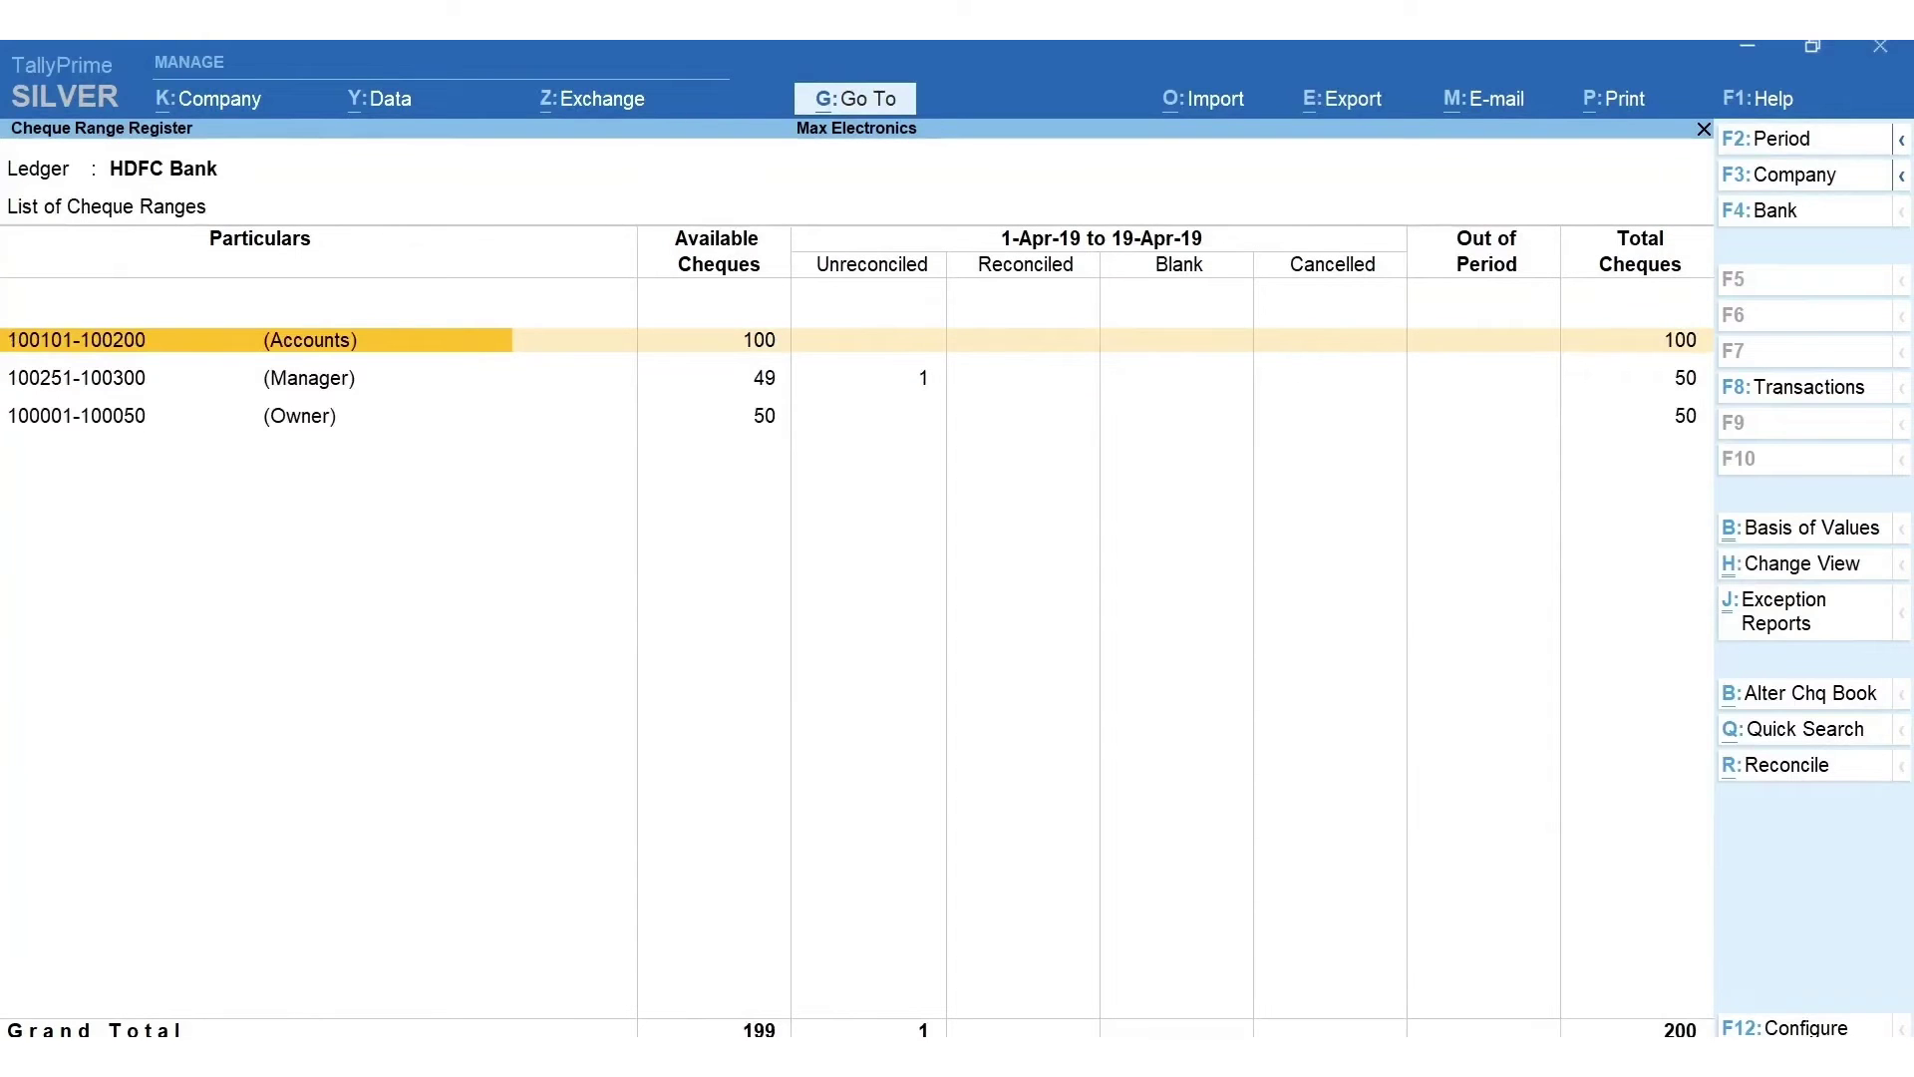
{"action": "key", "text": "Down"}
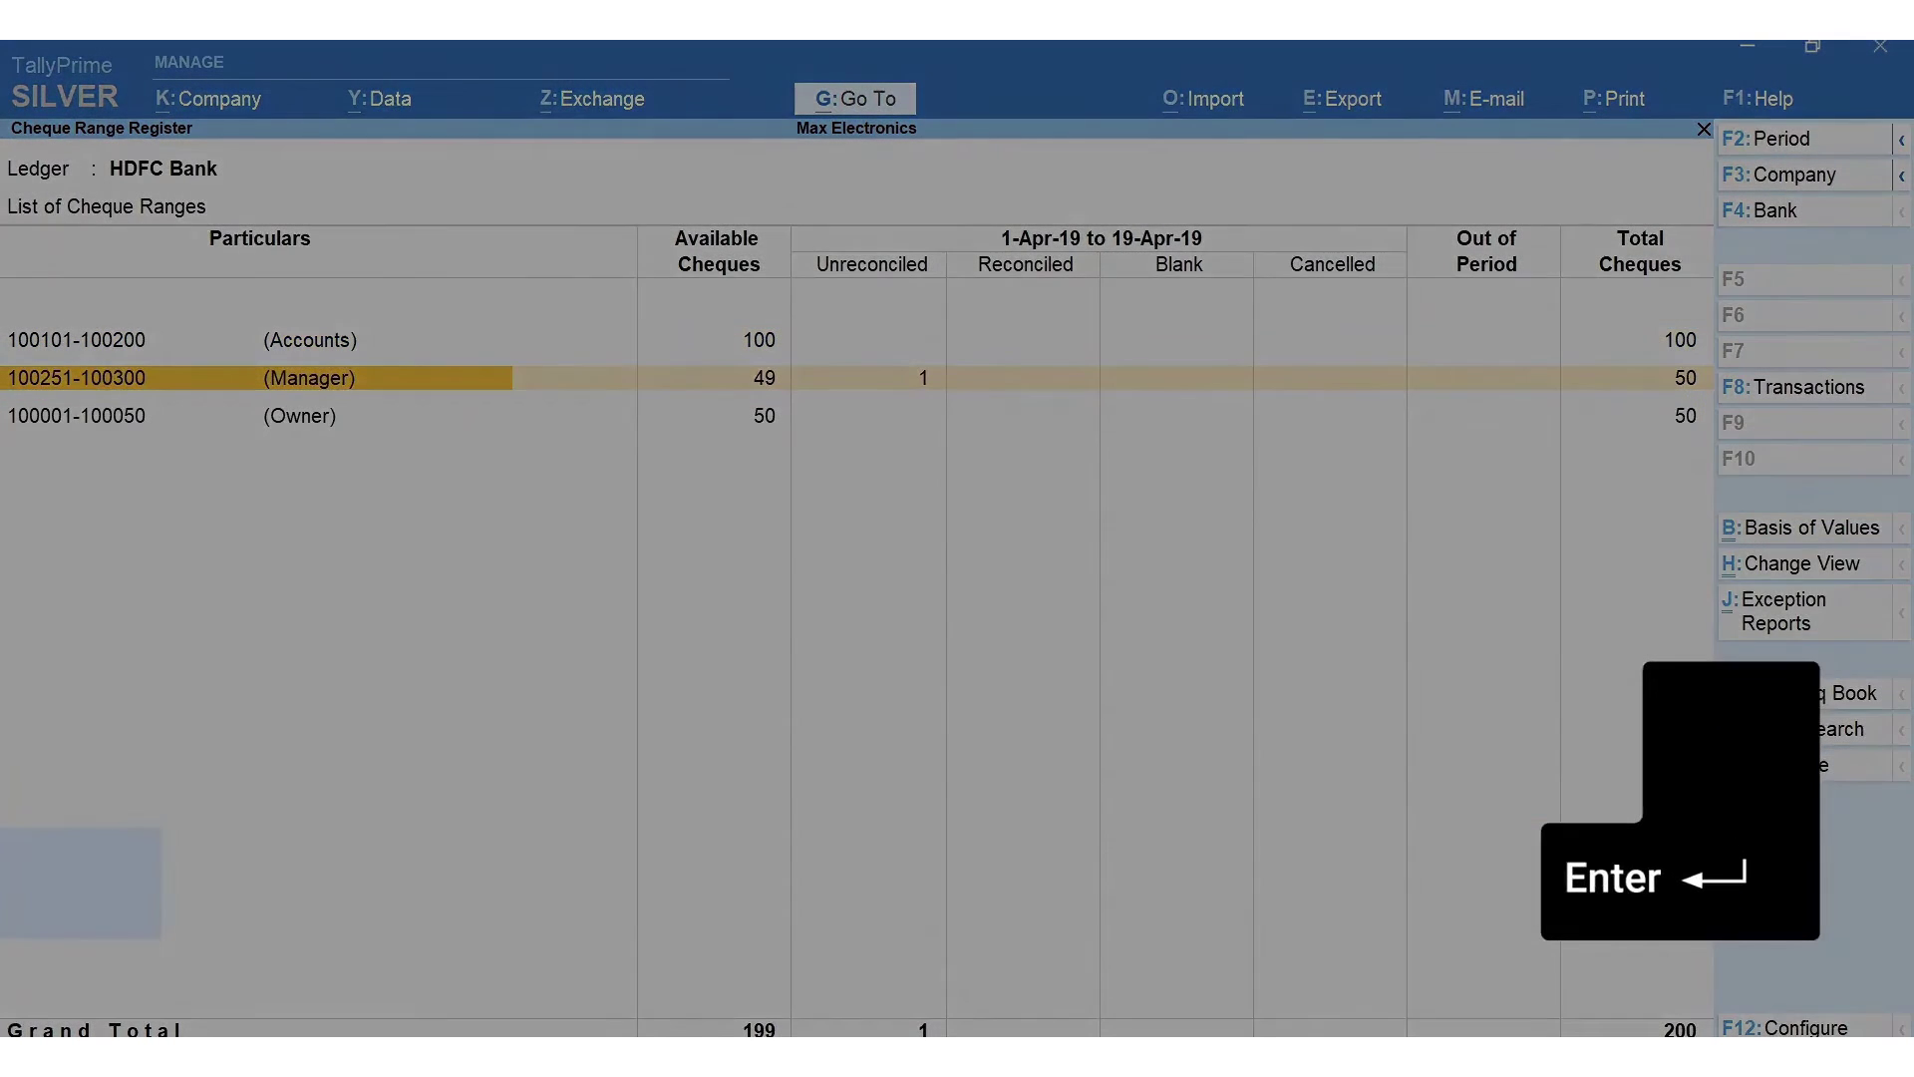
{"action": "key", "text": "Return"}
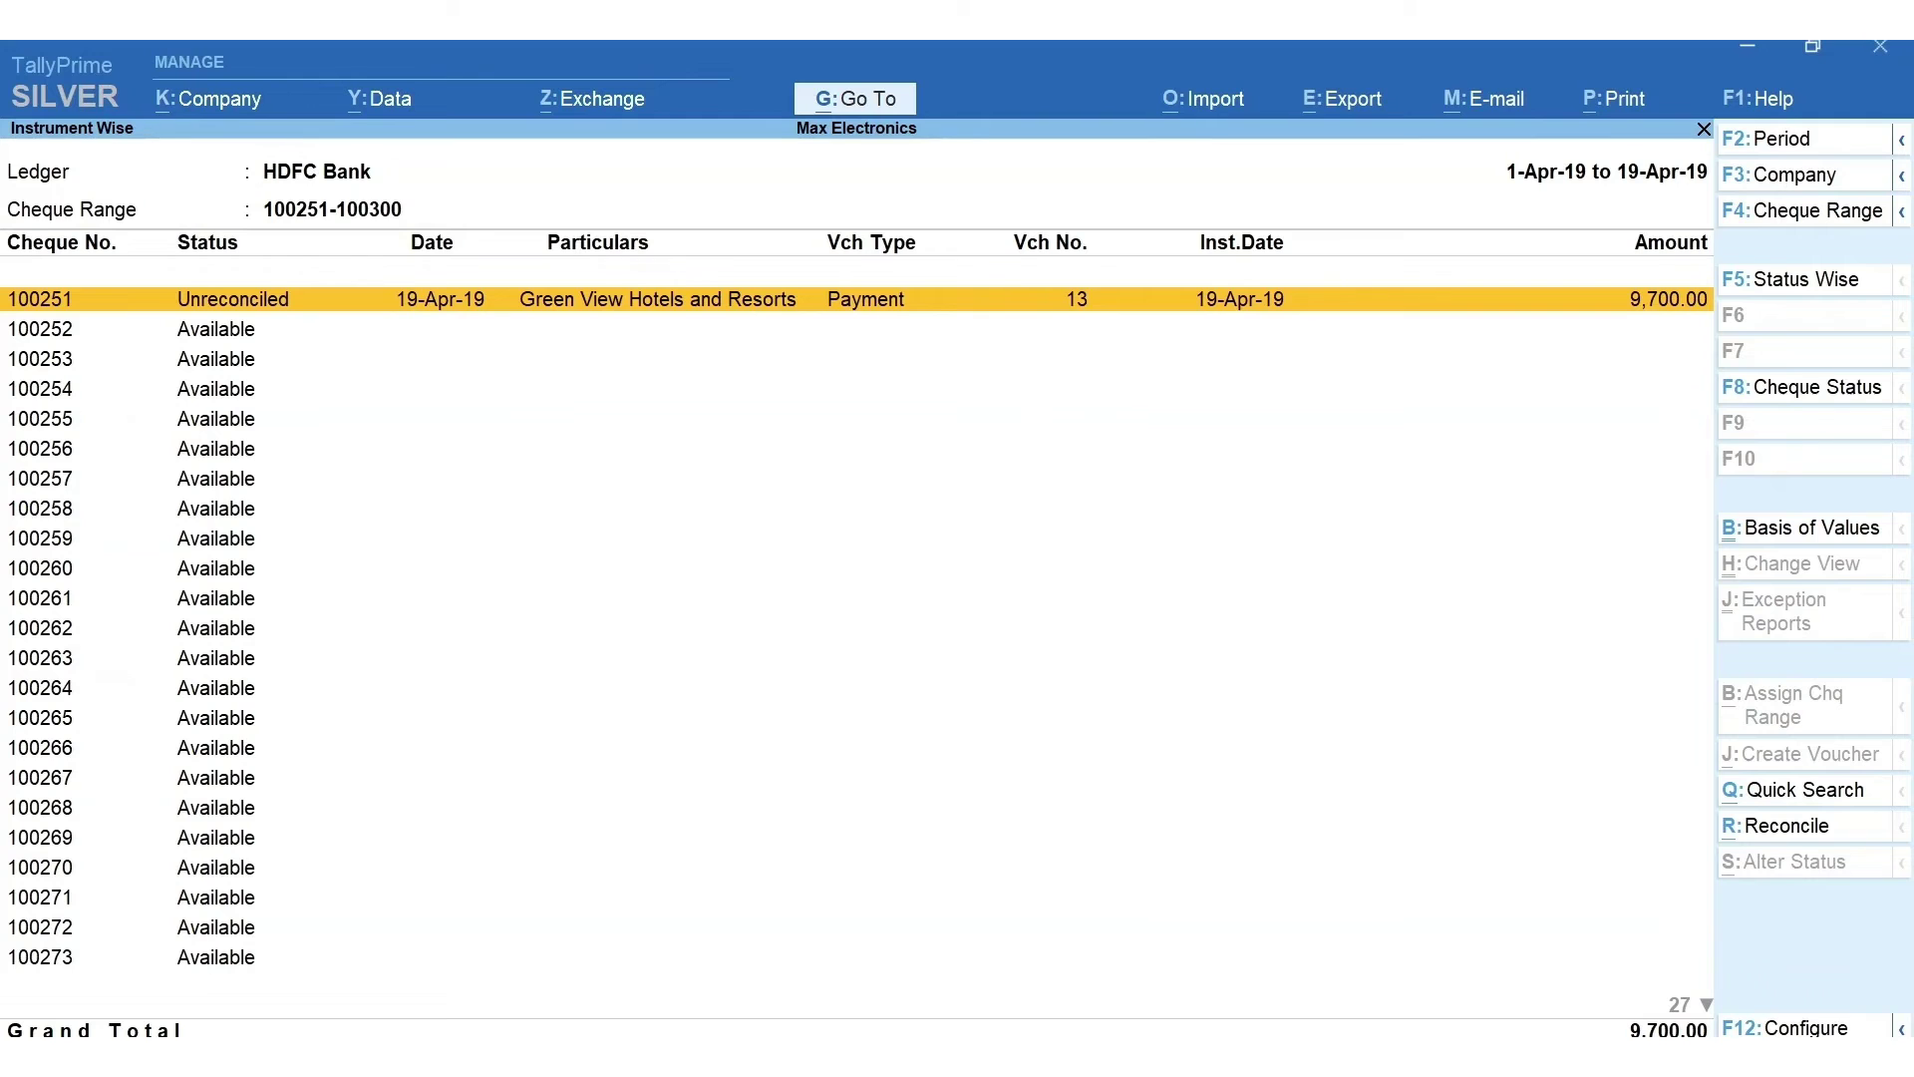
{"action": "key", "text": "F4"}
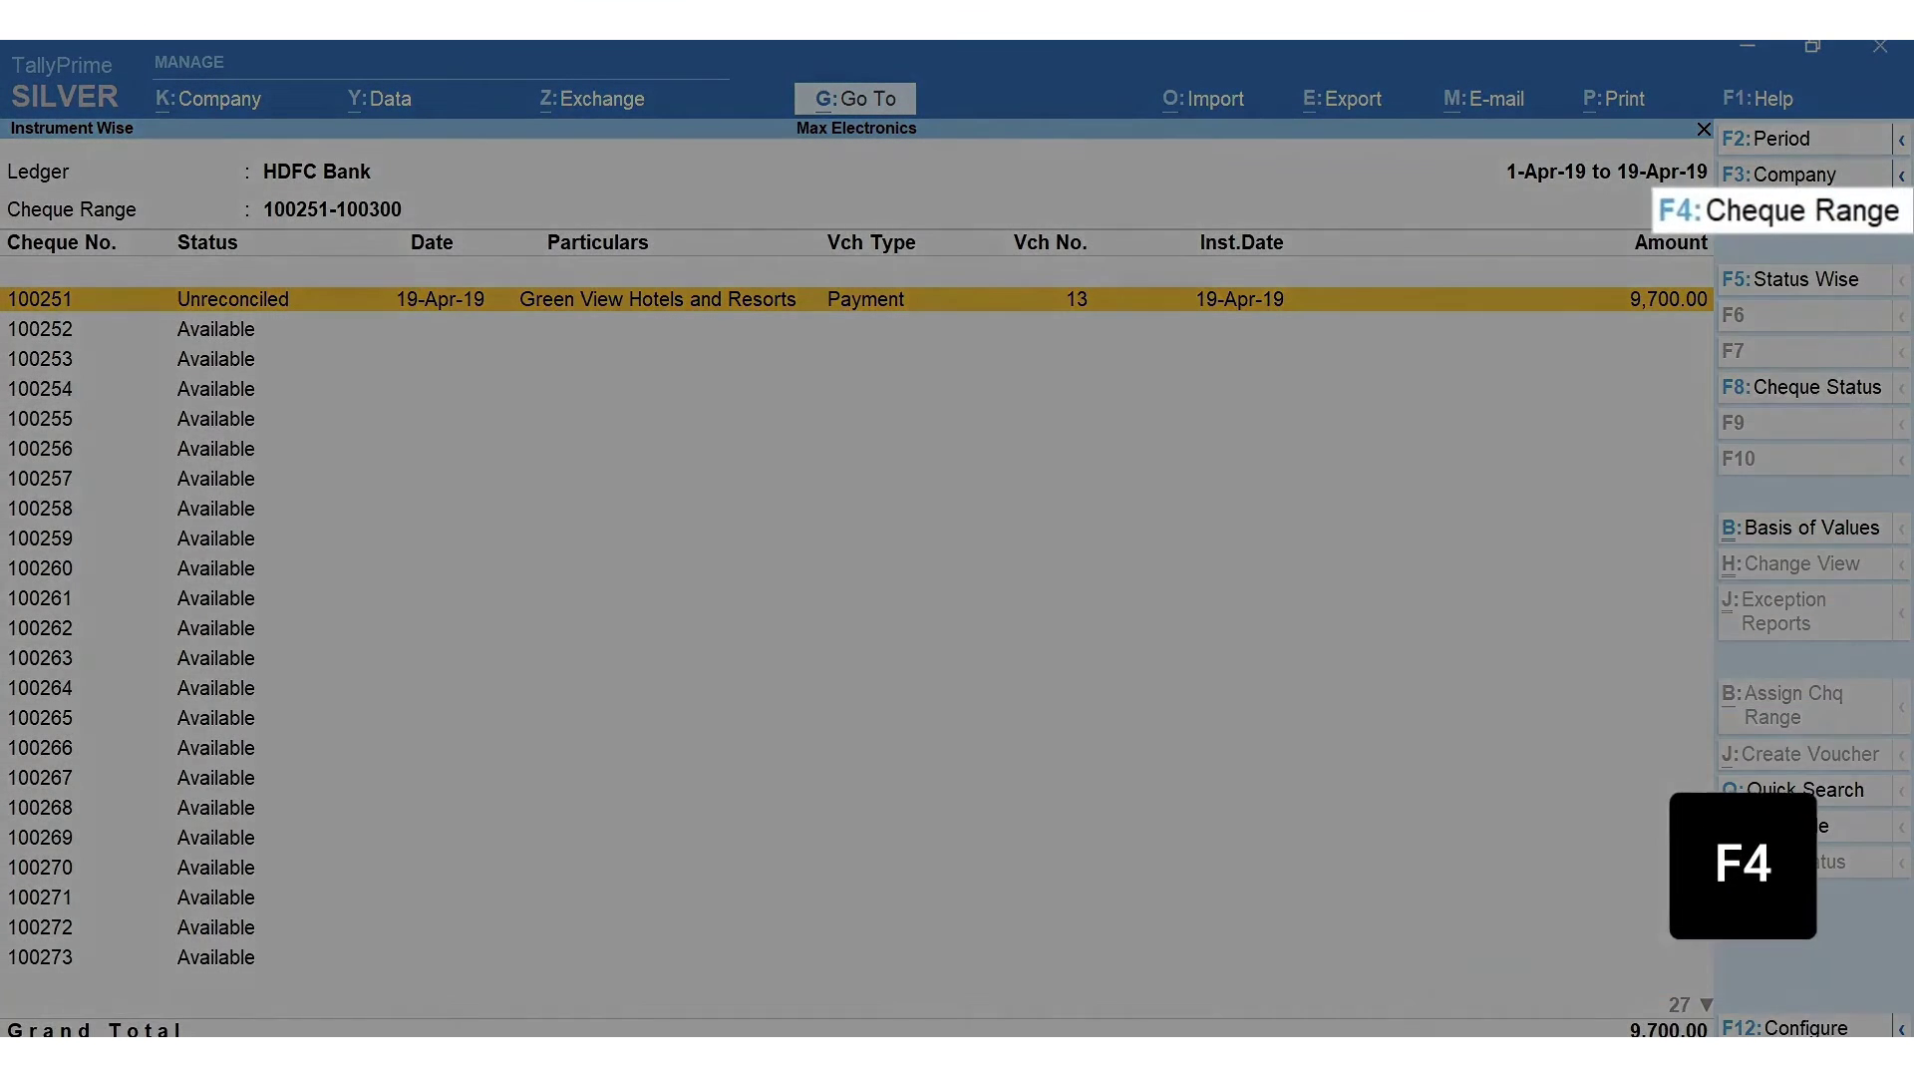
{"action": "key", "text": "Down"}
{"action": "key", "text": "Down"}
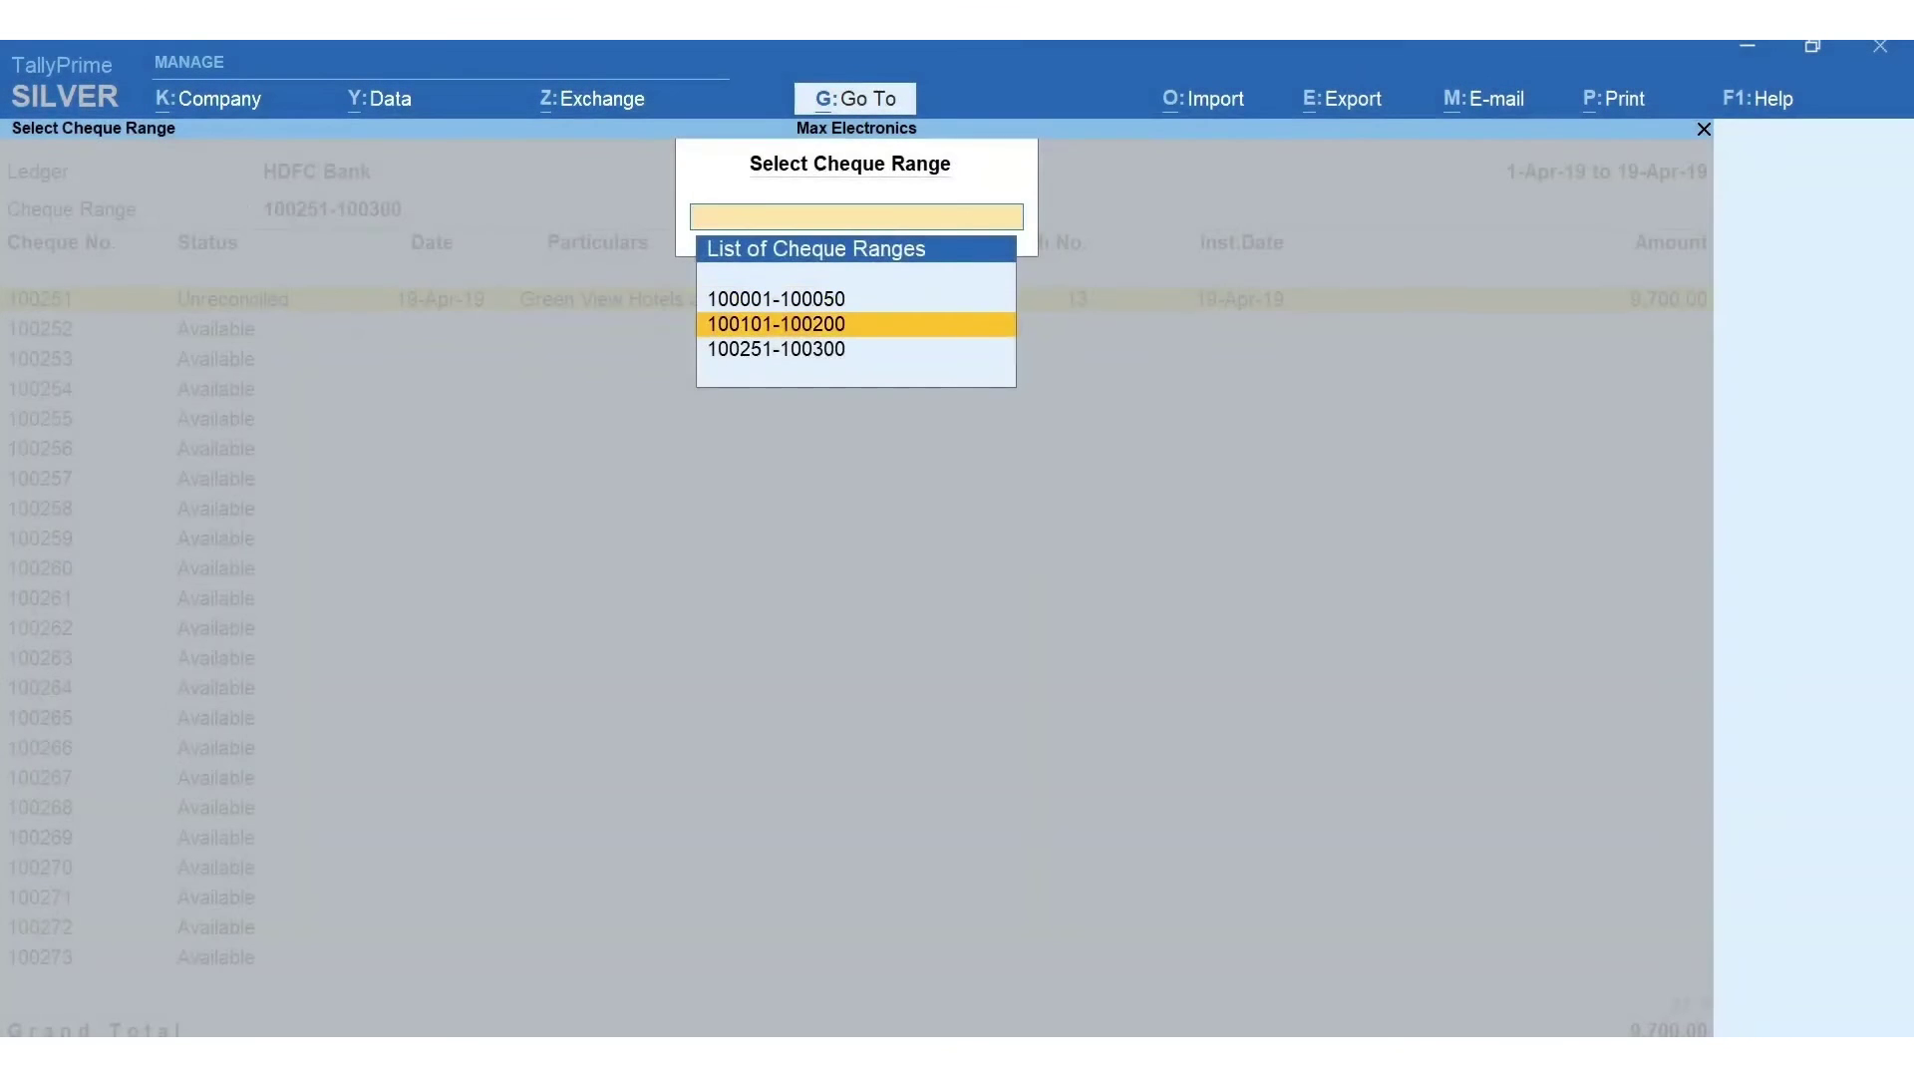
{"action": "key", "text": "Return"}
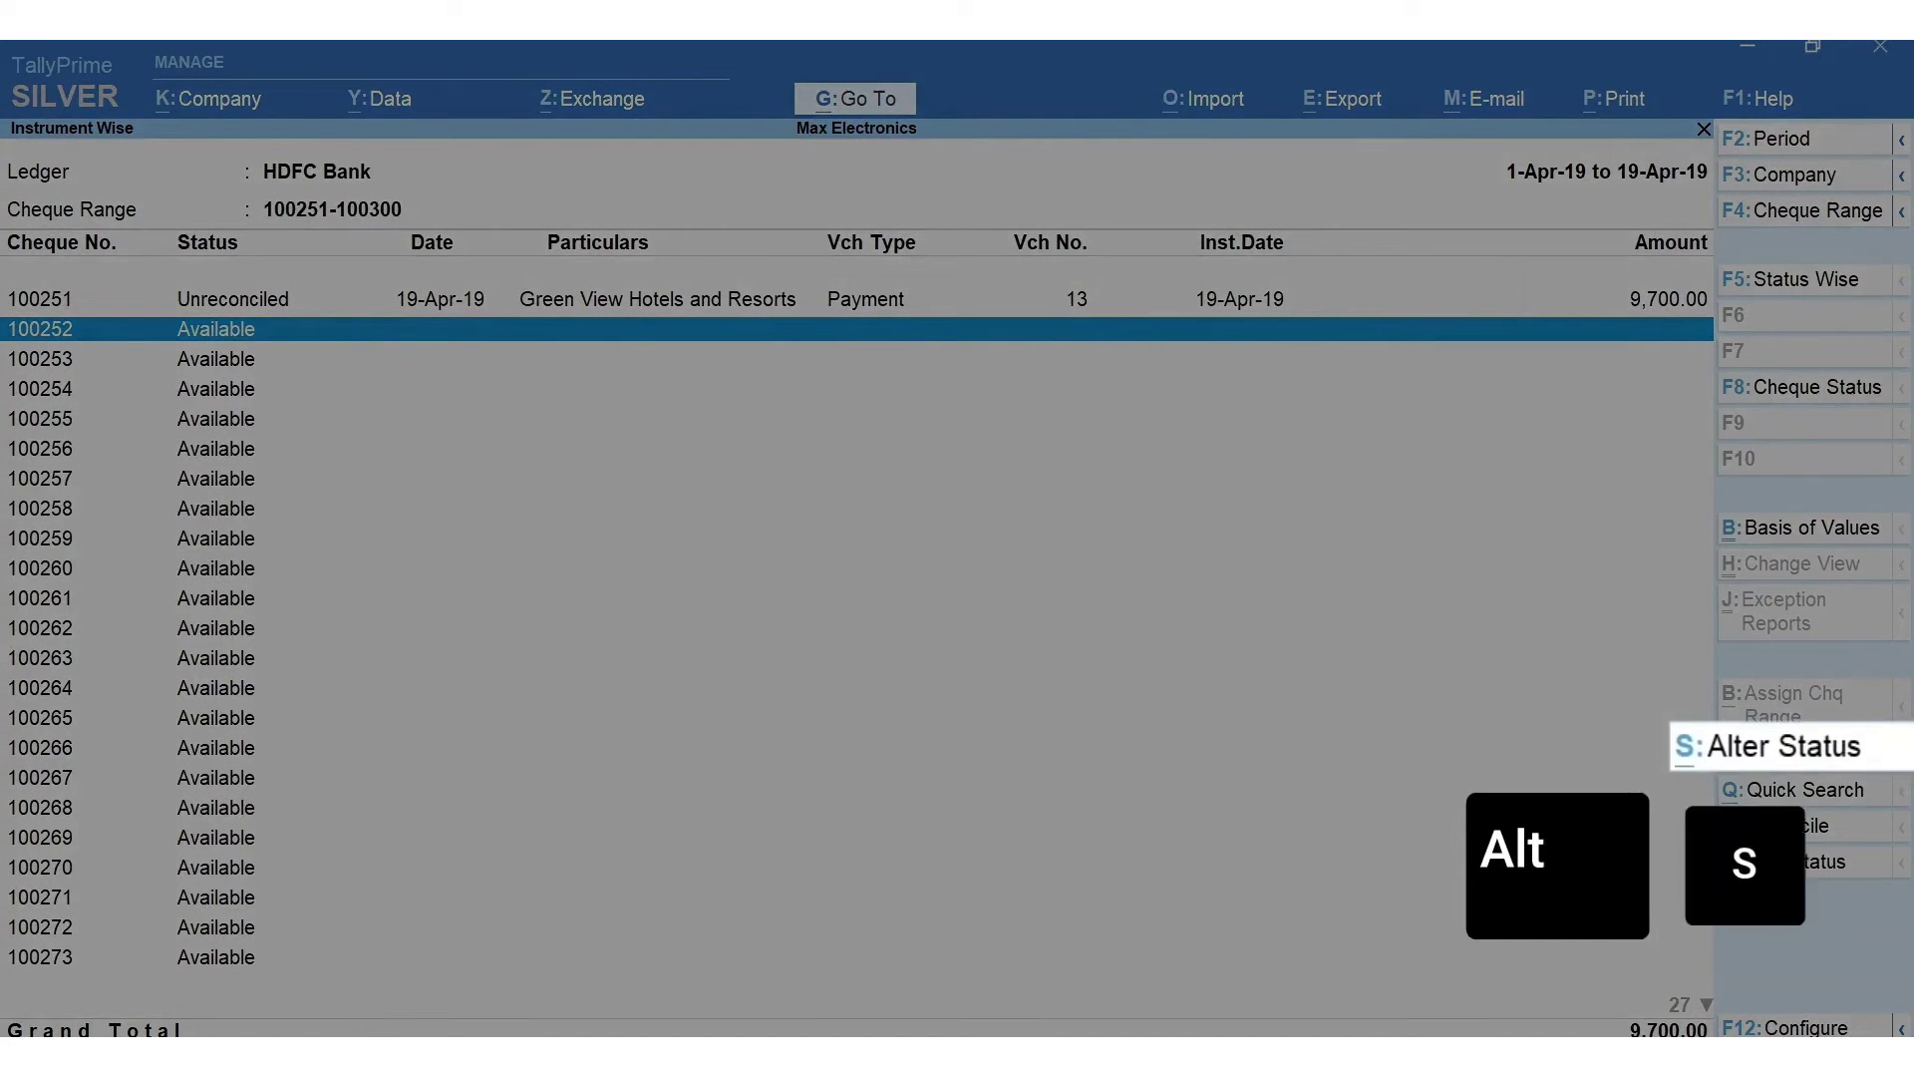
Step: Mark cheque 100252 as a Blank Cheque to A-One Electronics and accept the voucher
{"action": "key", "text": "alt+s"}
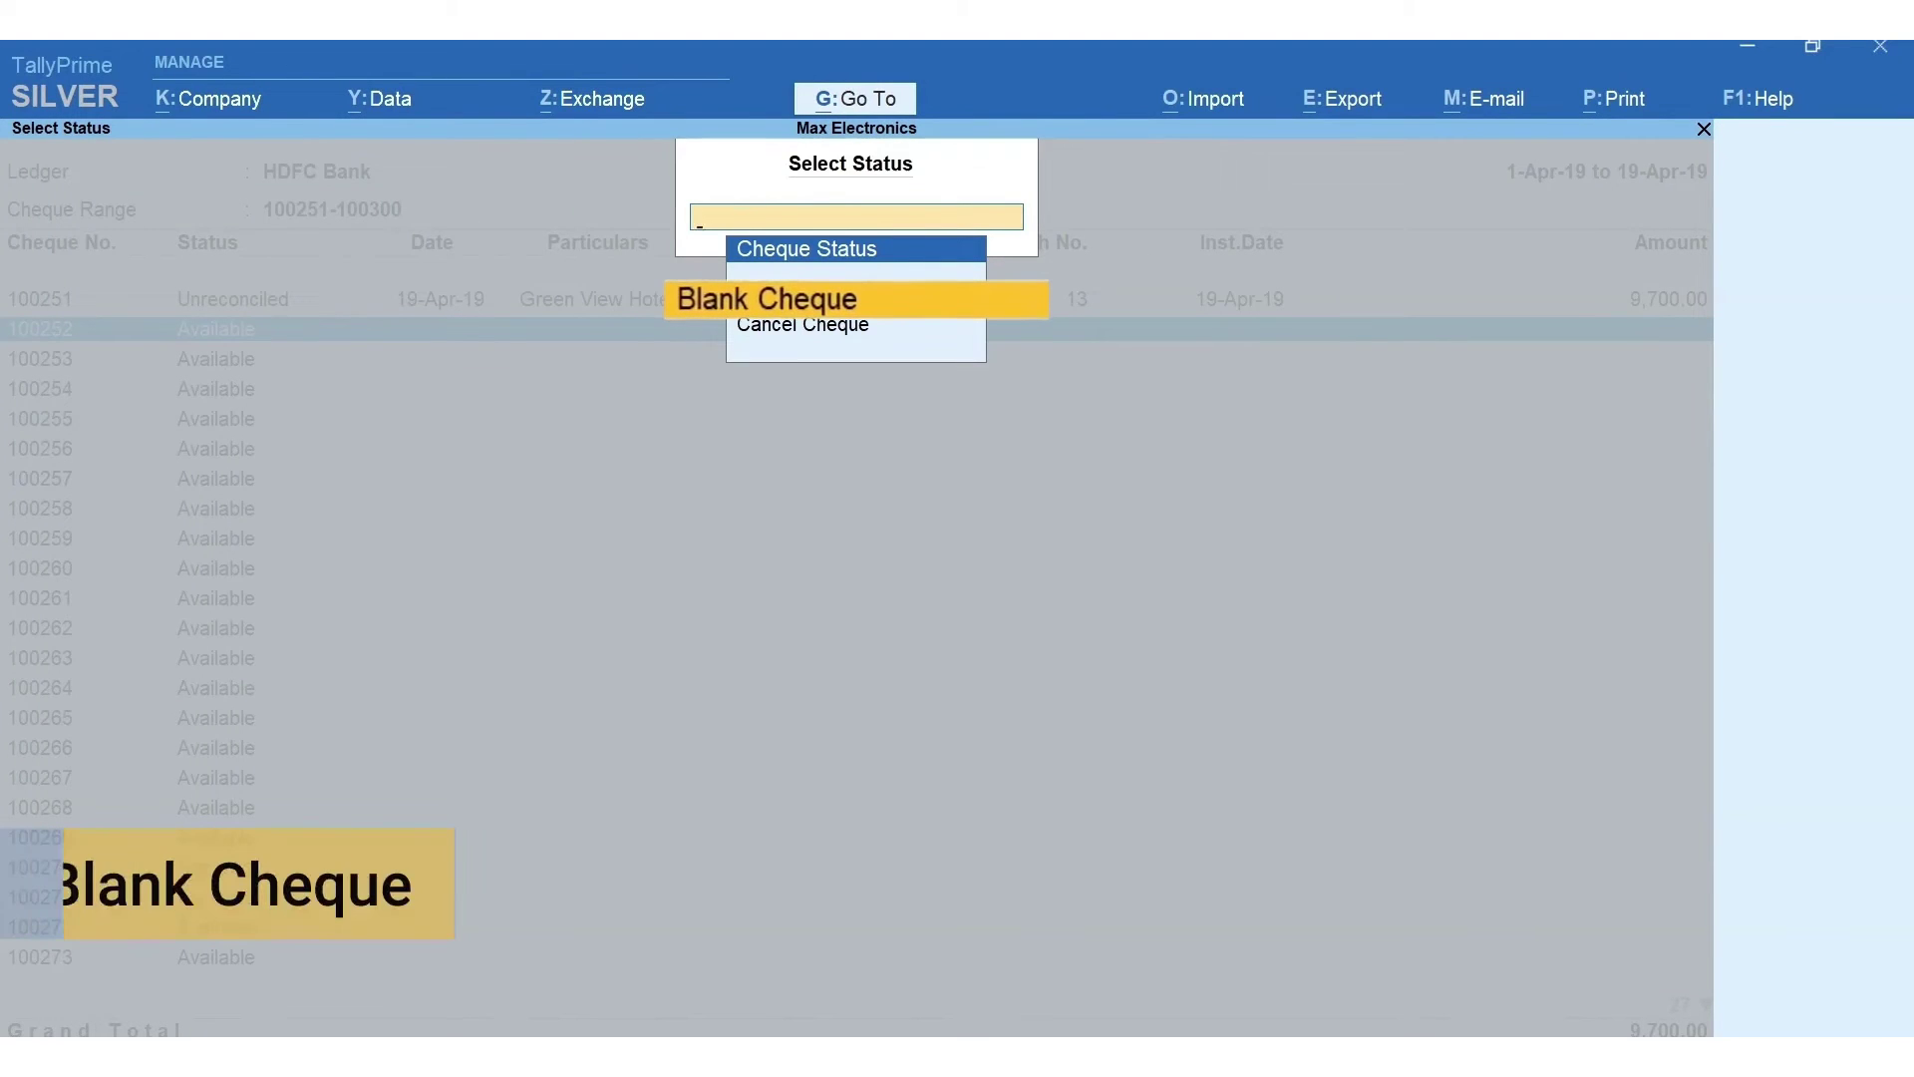
{"action": "key", "text": "Return"}
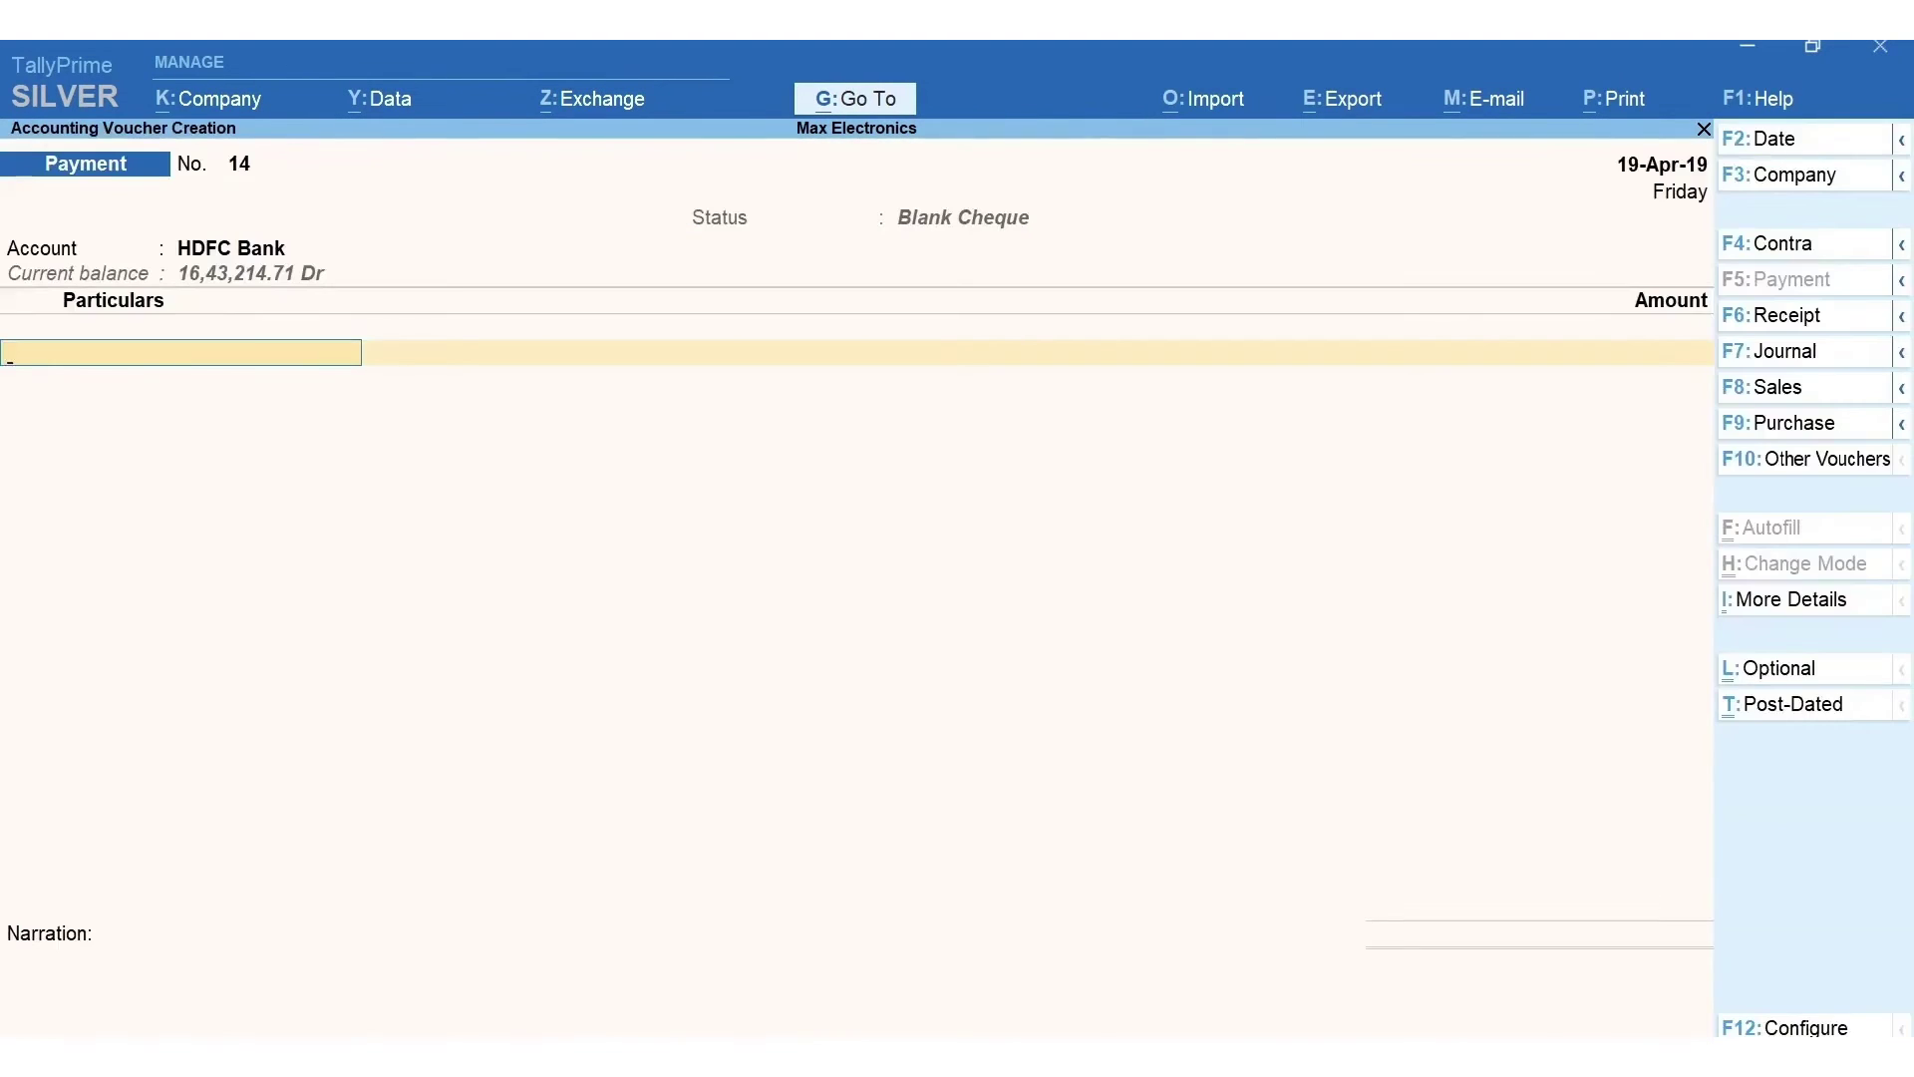
{"action": "key", "text": "Return"}
{"action": "key", "text": "Return"}
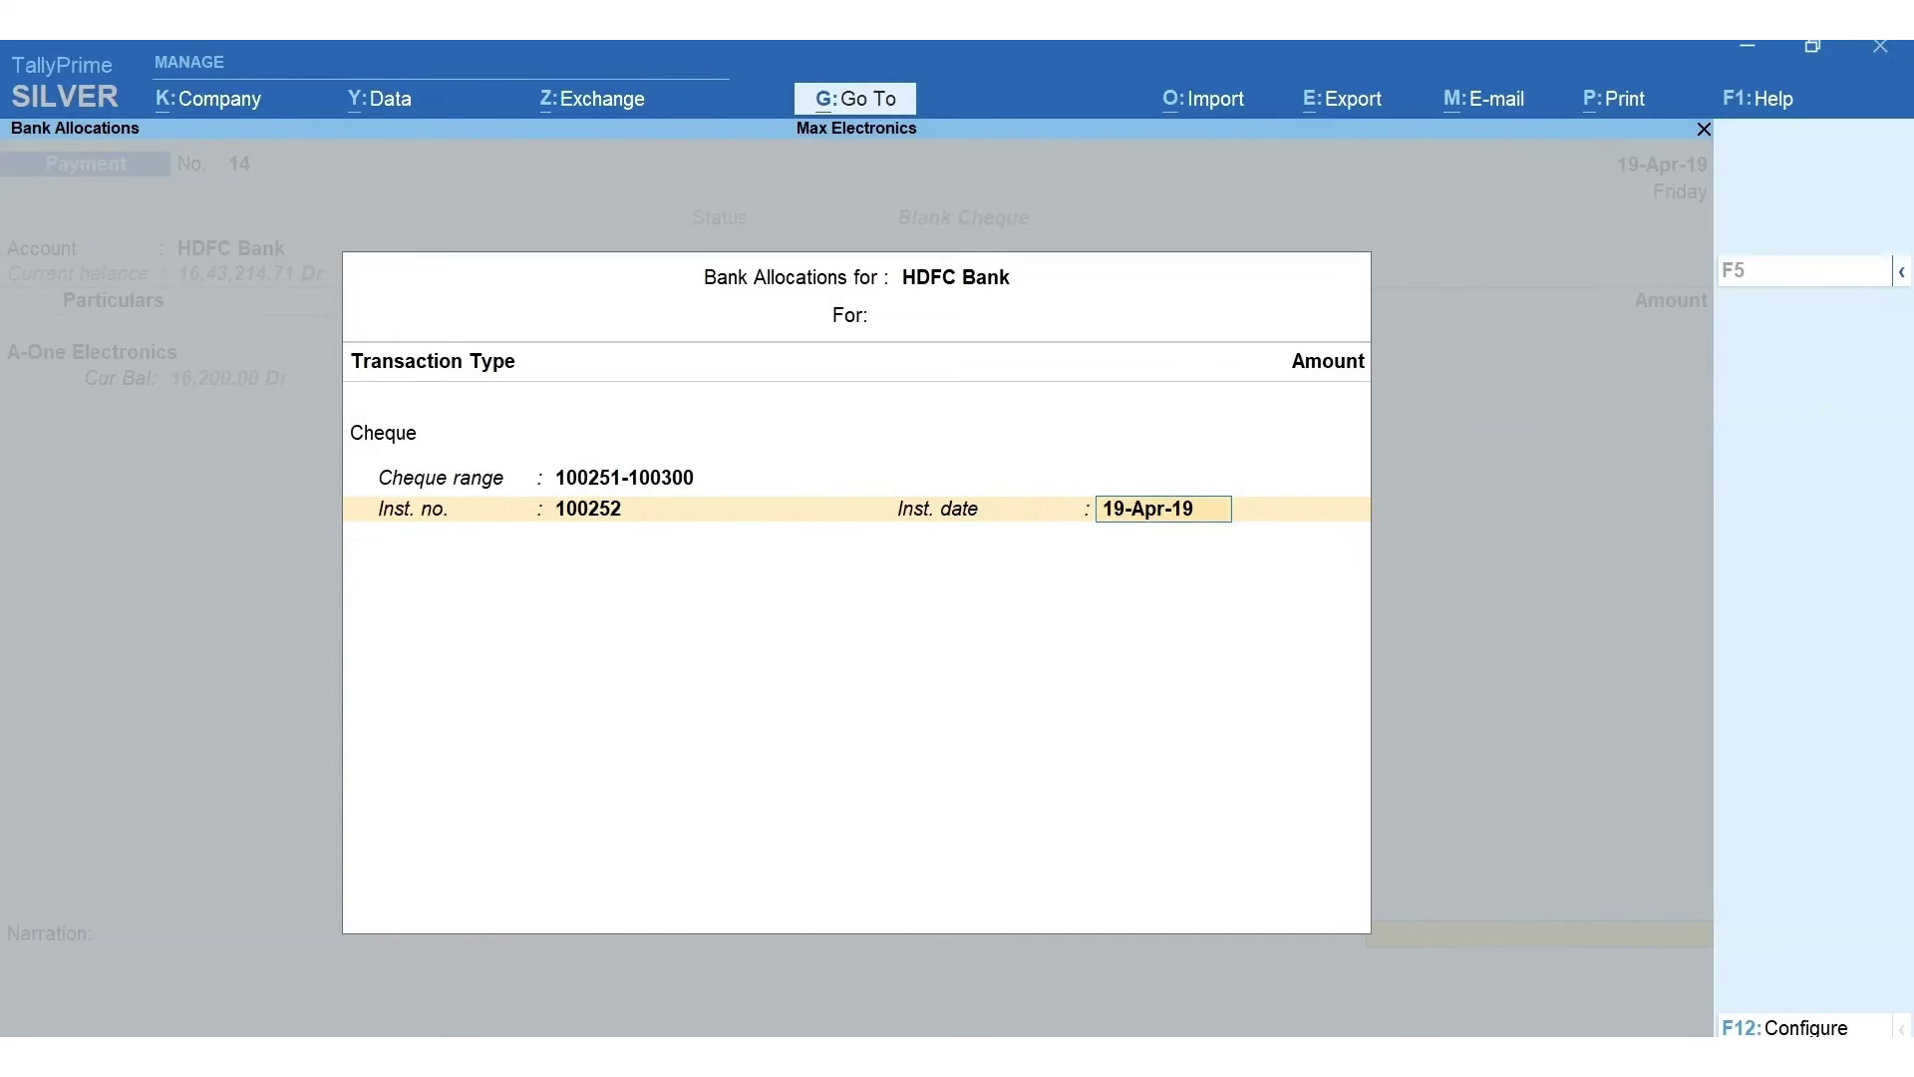
{"action": "key", "text": "Return"}
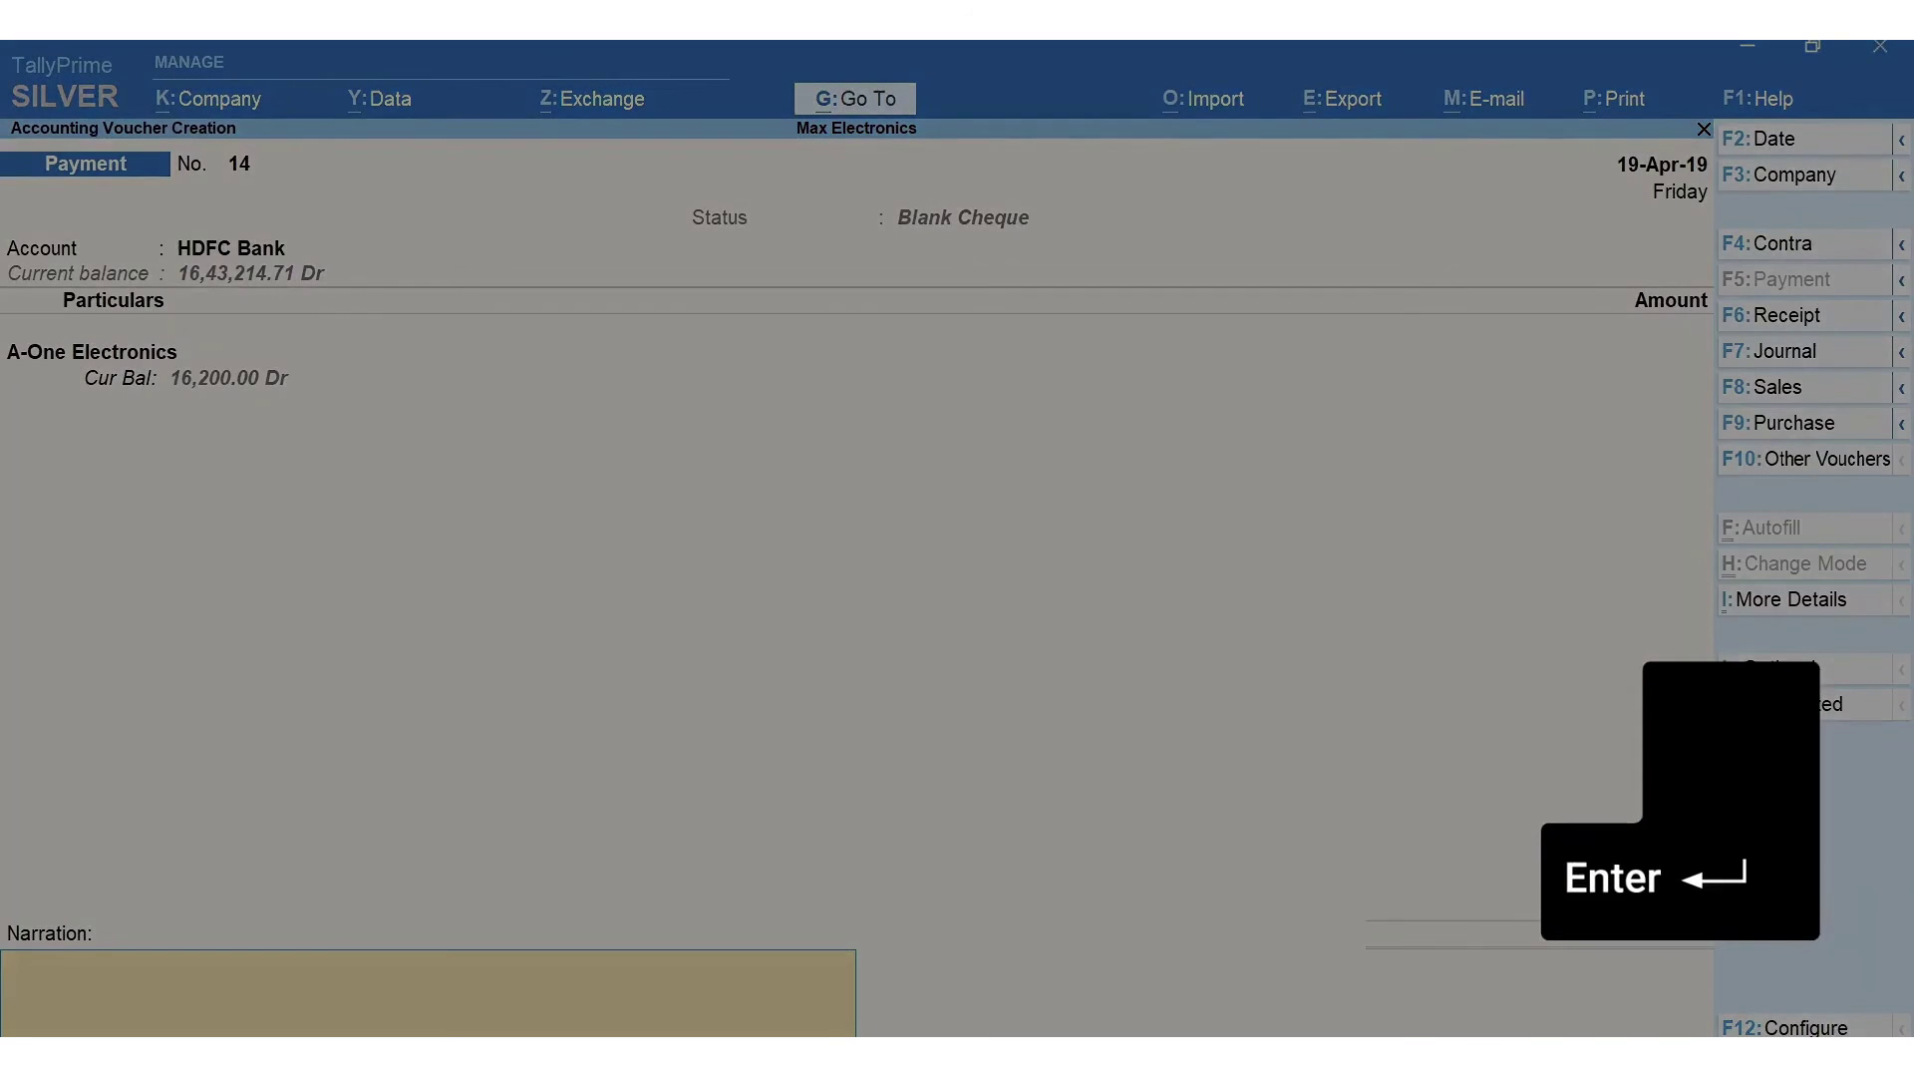
{"action": "key", "text": "Return"}
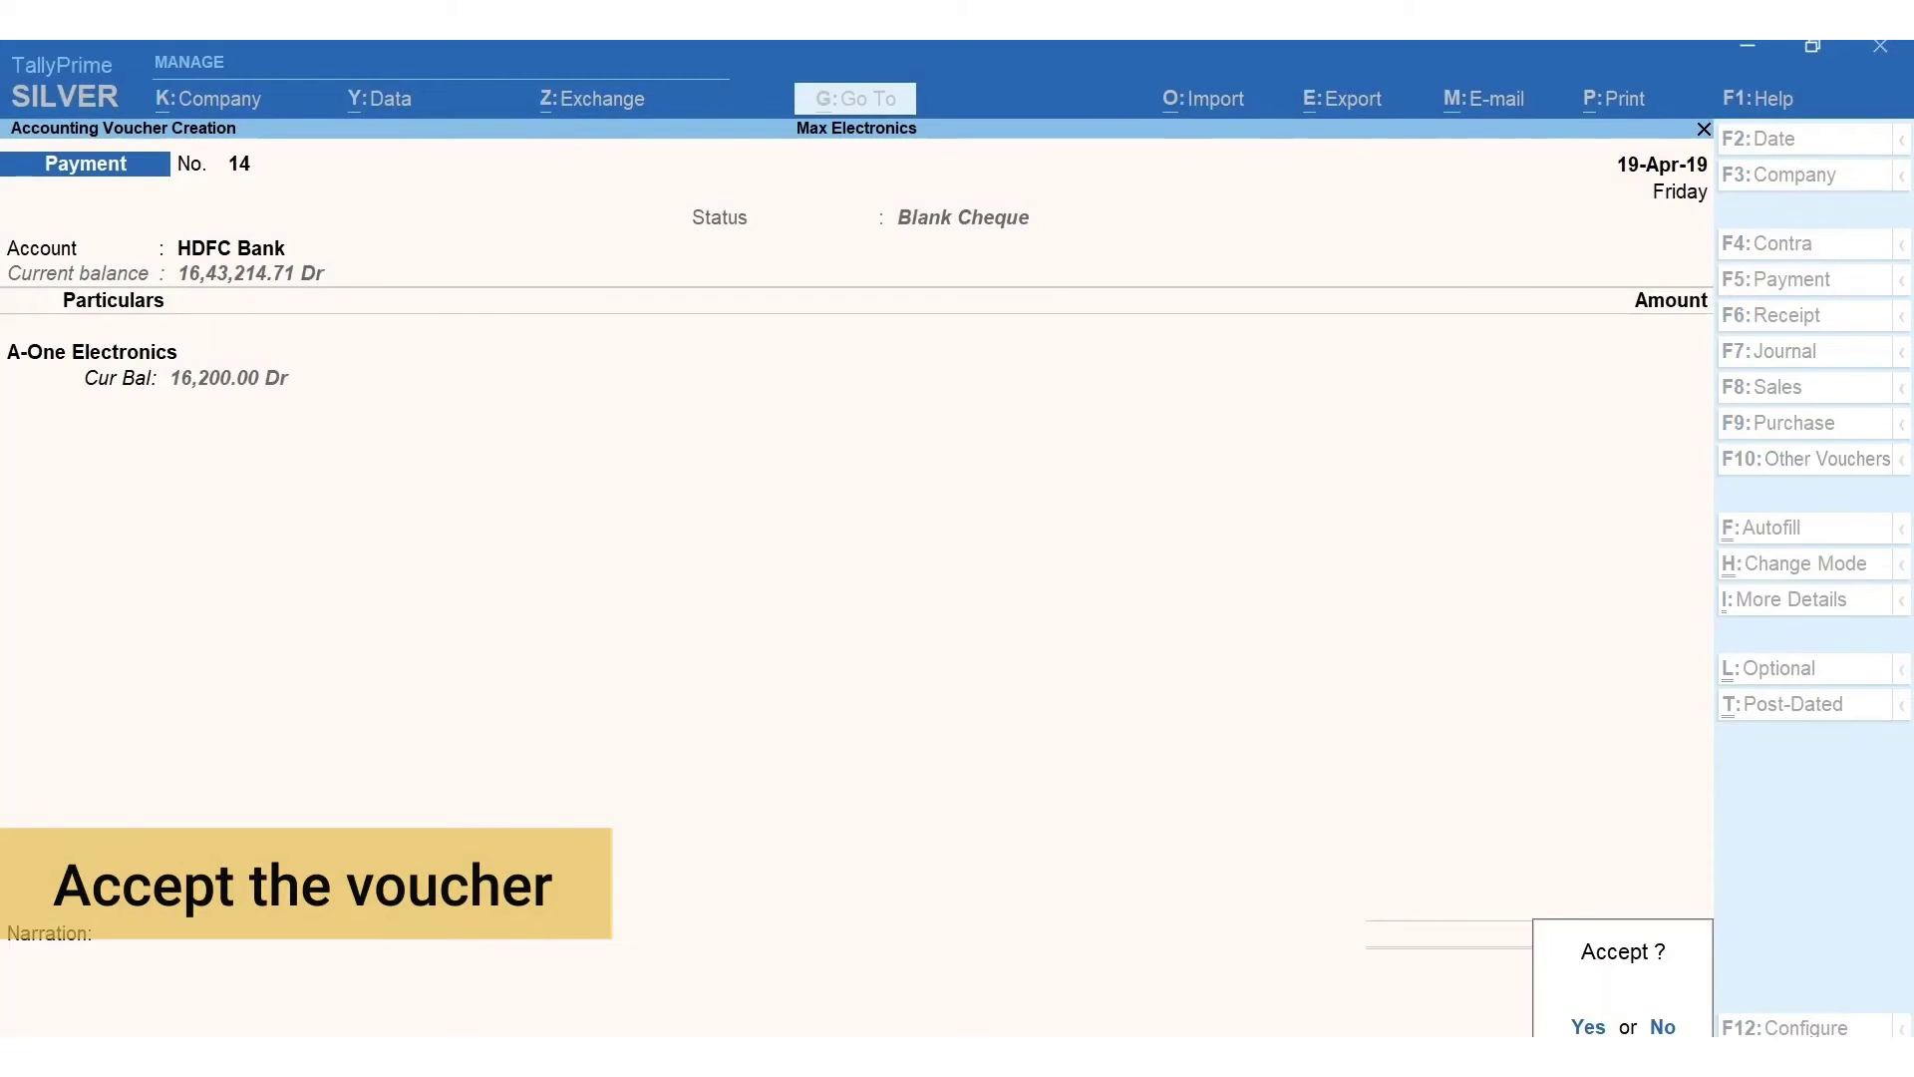
{"action": "key", "text": "Return"}
{"action": "key", "text": "p"}
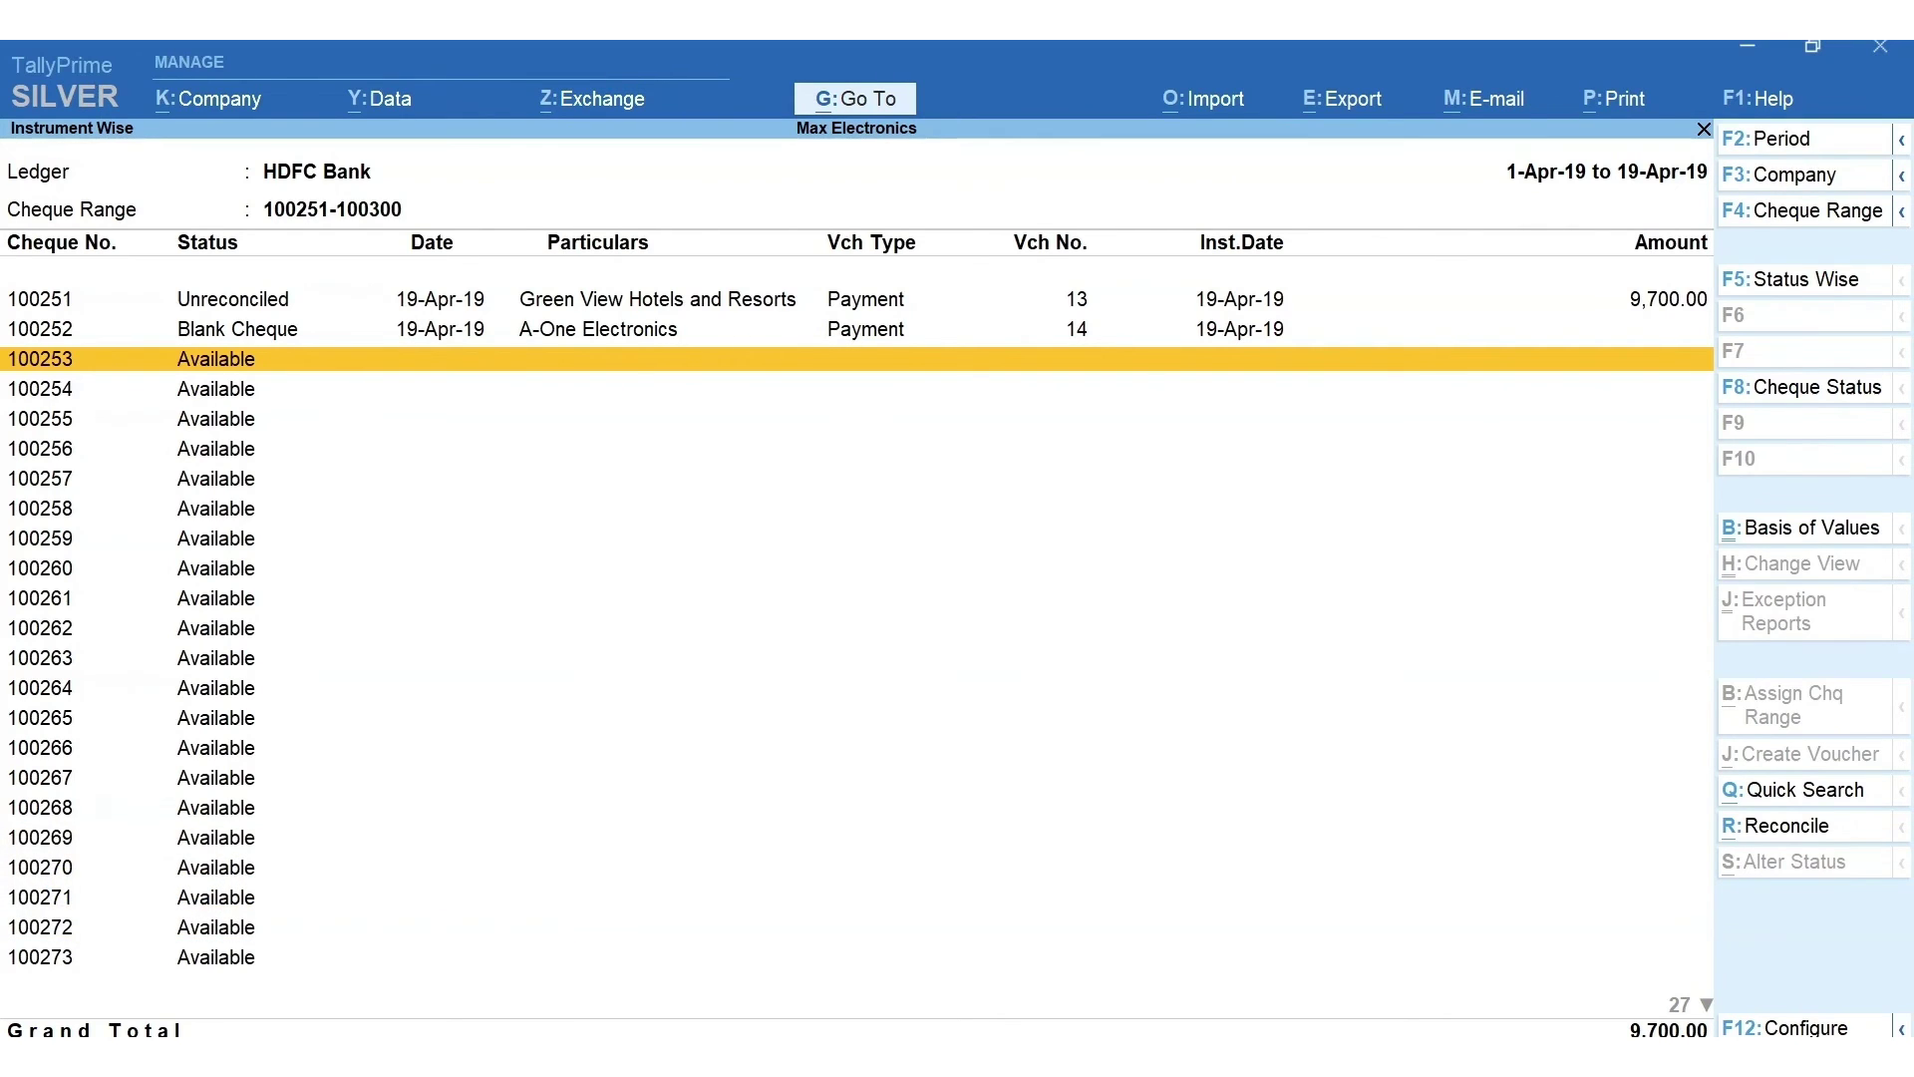
Step: Cancel cheque 100253 with remark 'Cancelled Cheque issued for banking purpose'
{"action": "key", "text": "space"}
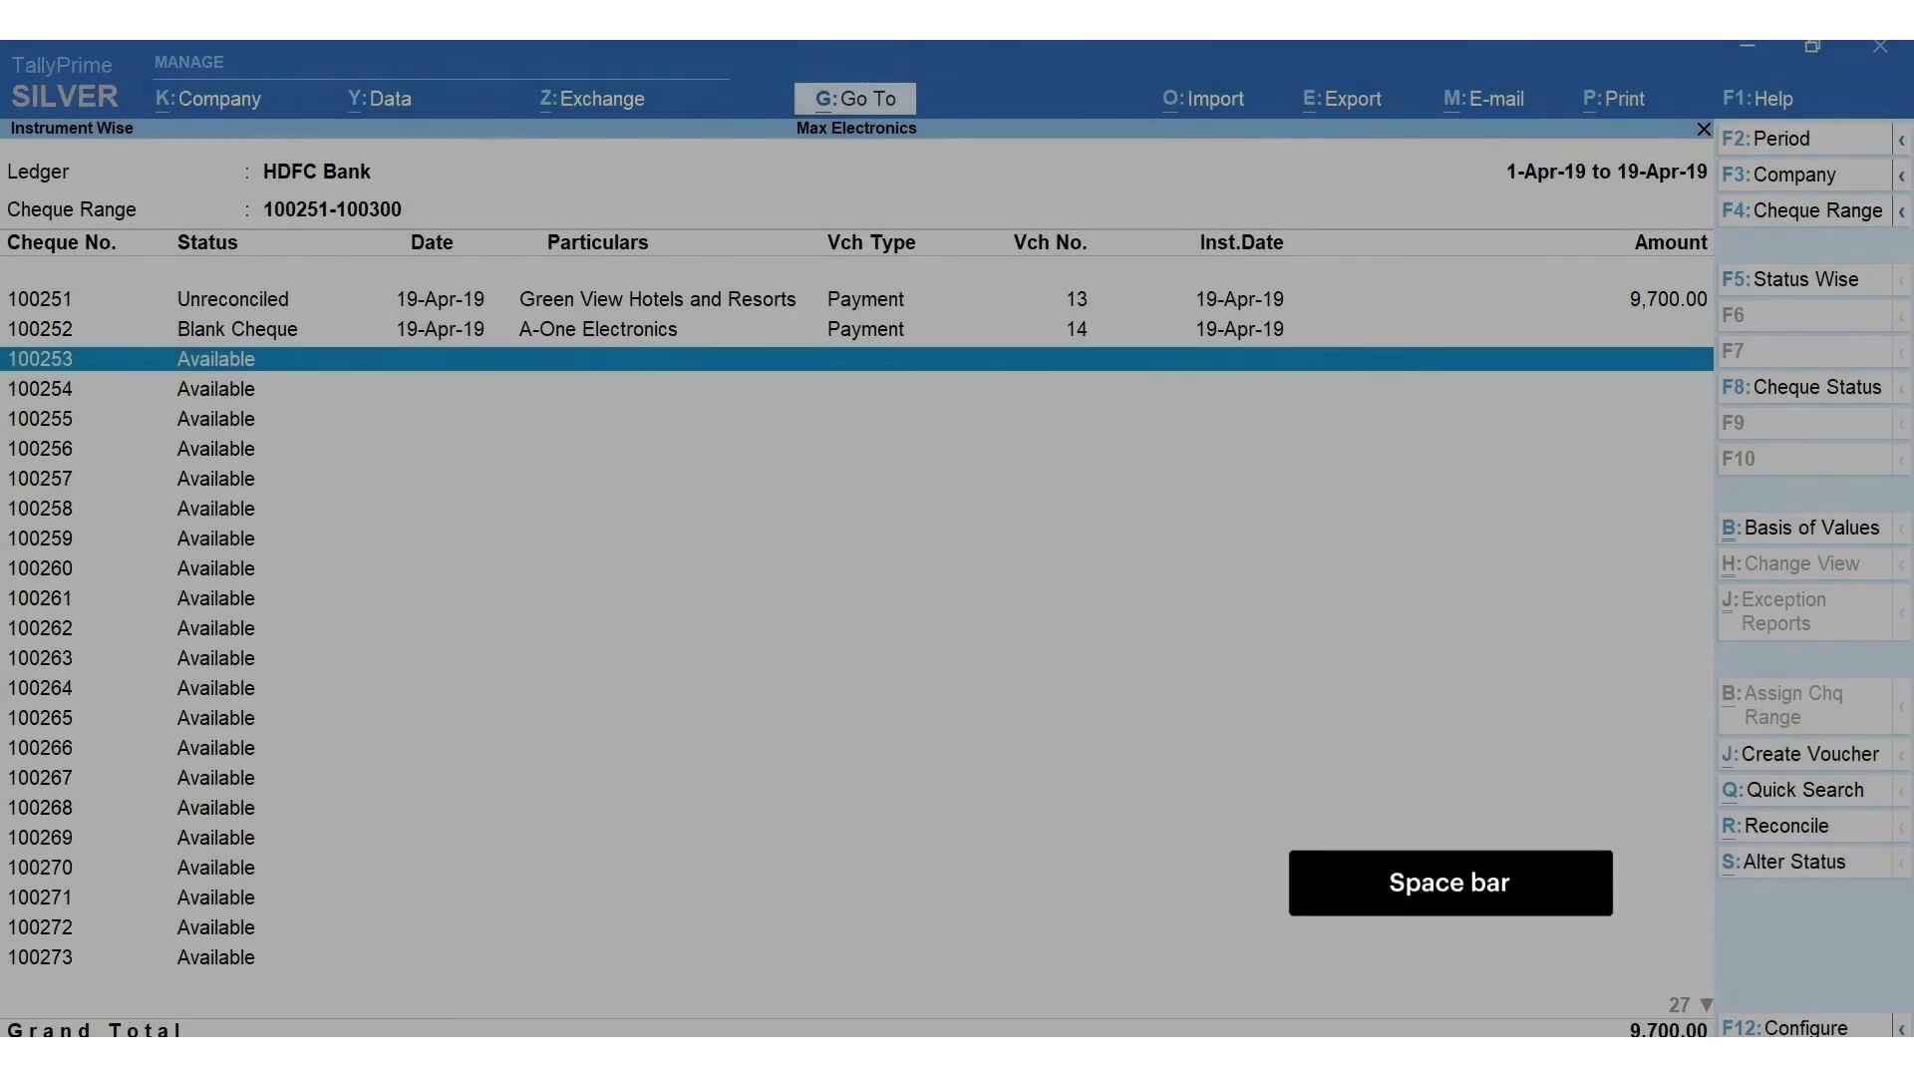
{"action": "key", "text": "alt+s"}
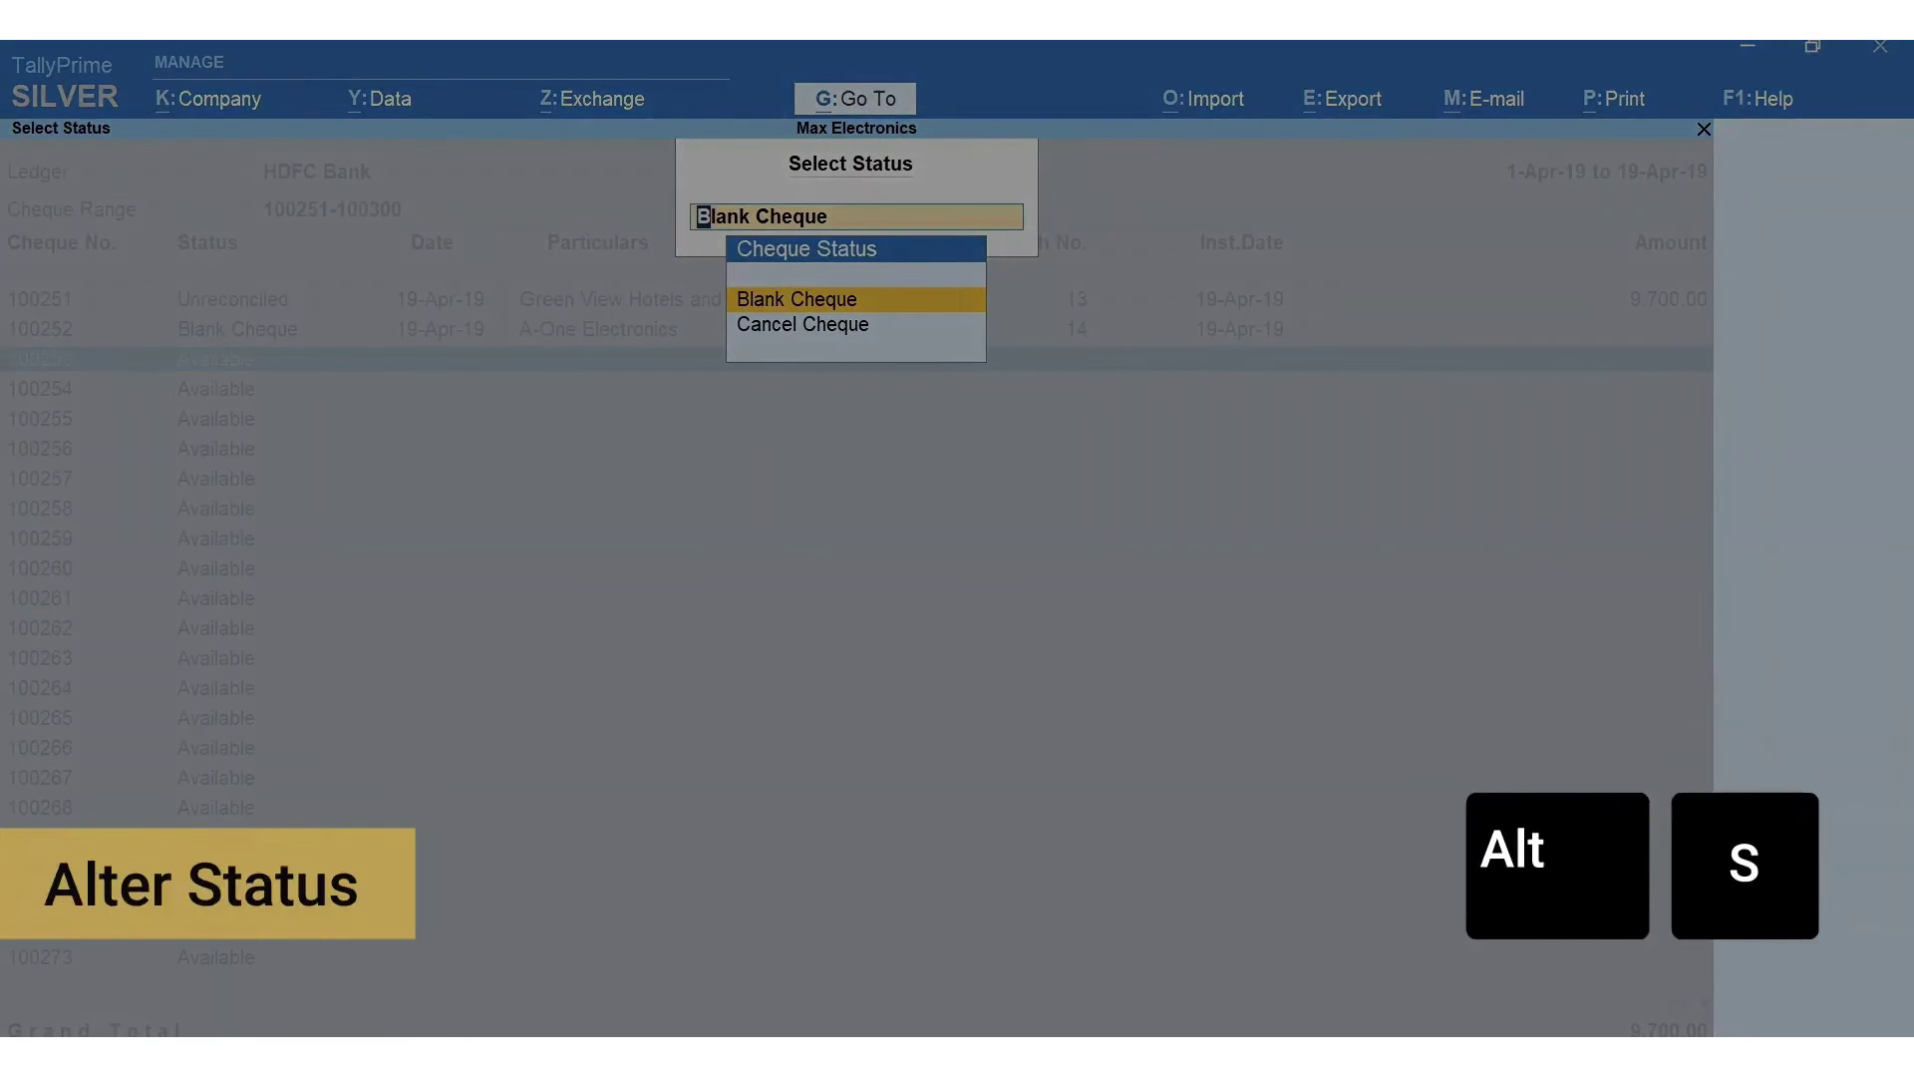
{"action": "key", "text": "Down"}
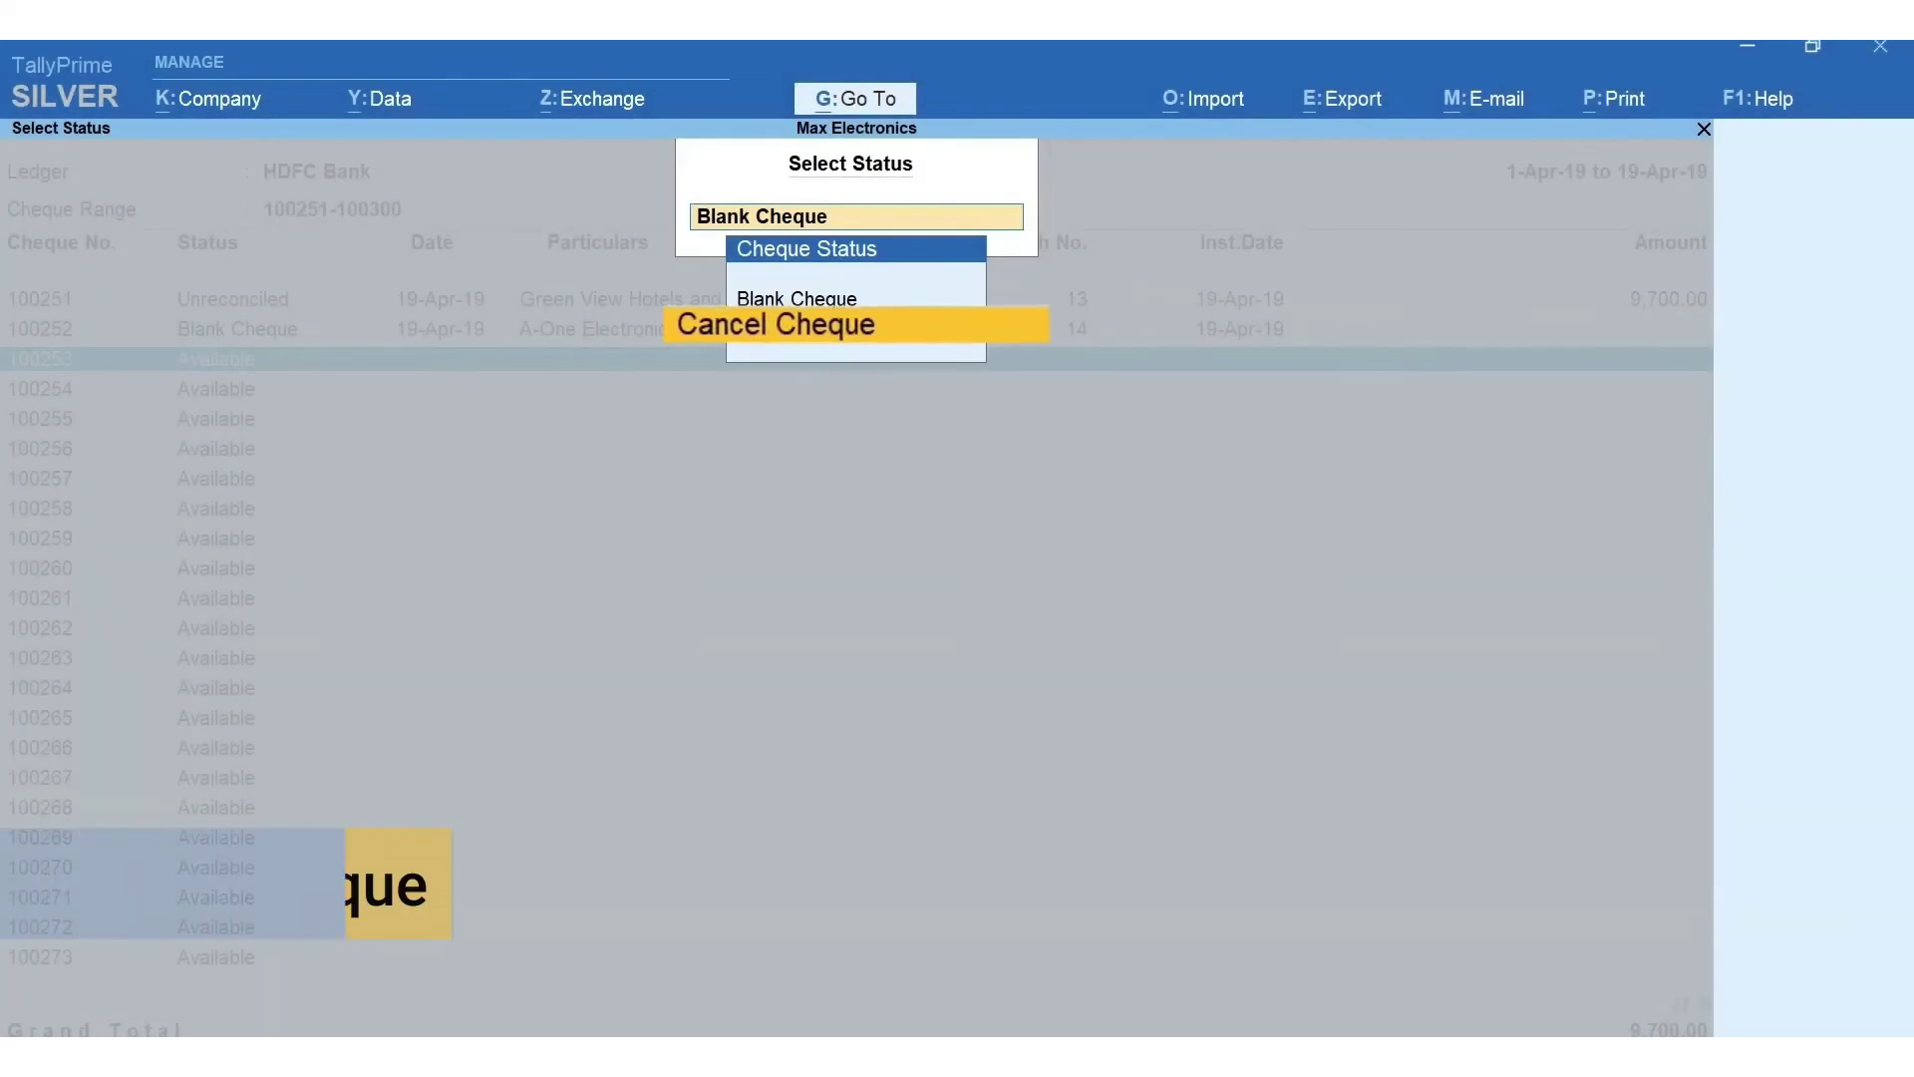
{"action": "key", "text": "Return"}
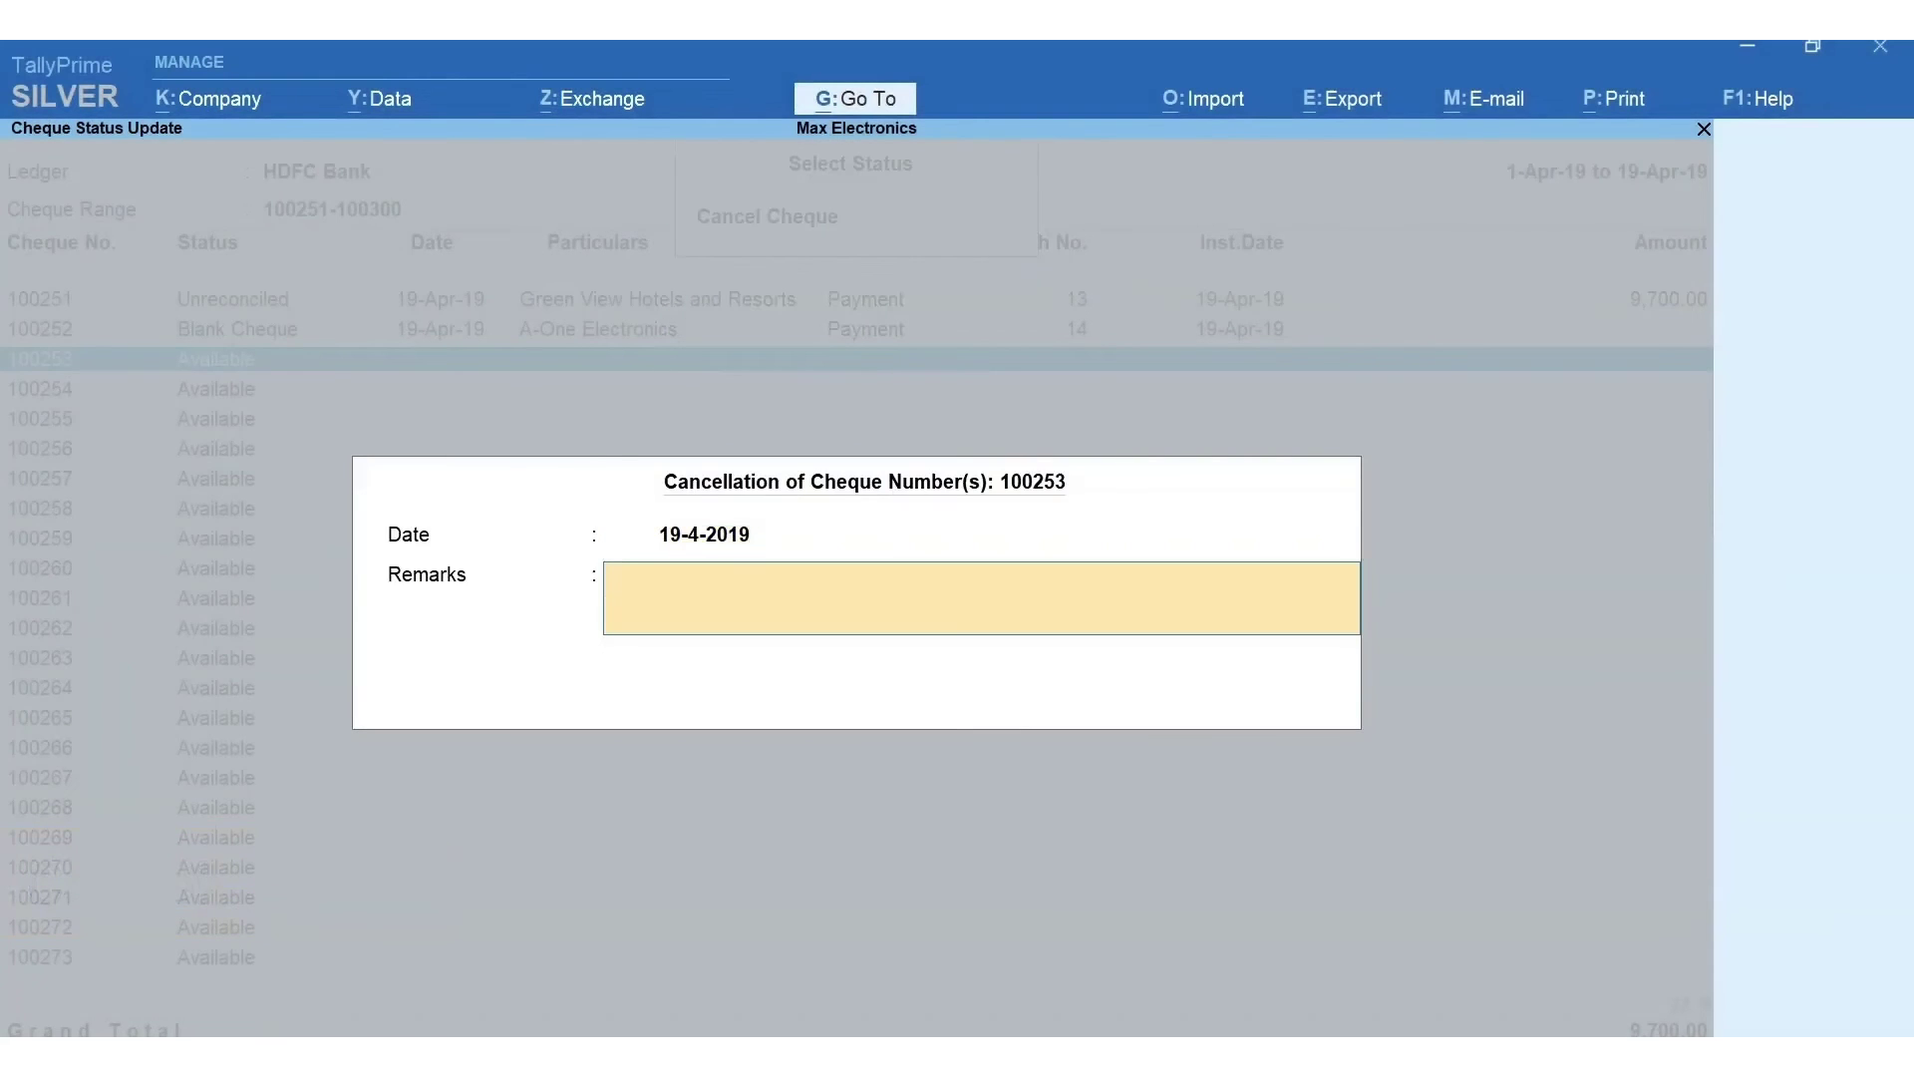
{"action": "type", "text": "Cancelled Cheque issued for b"}
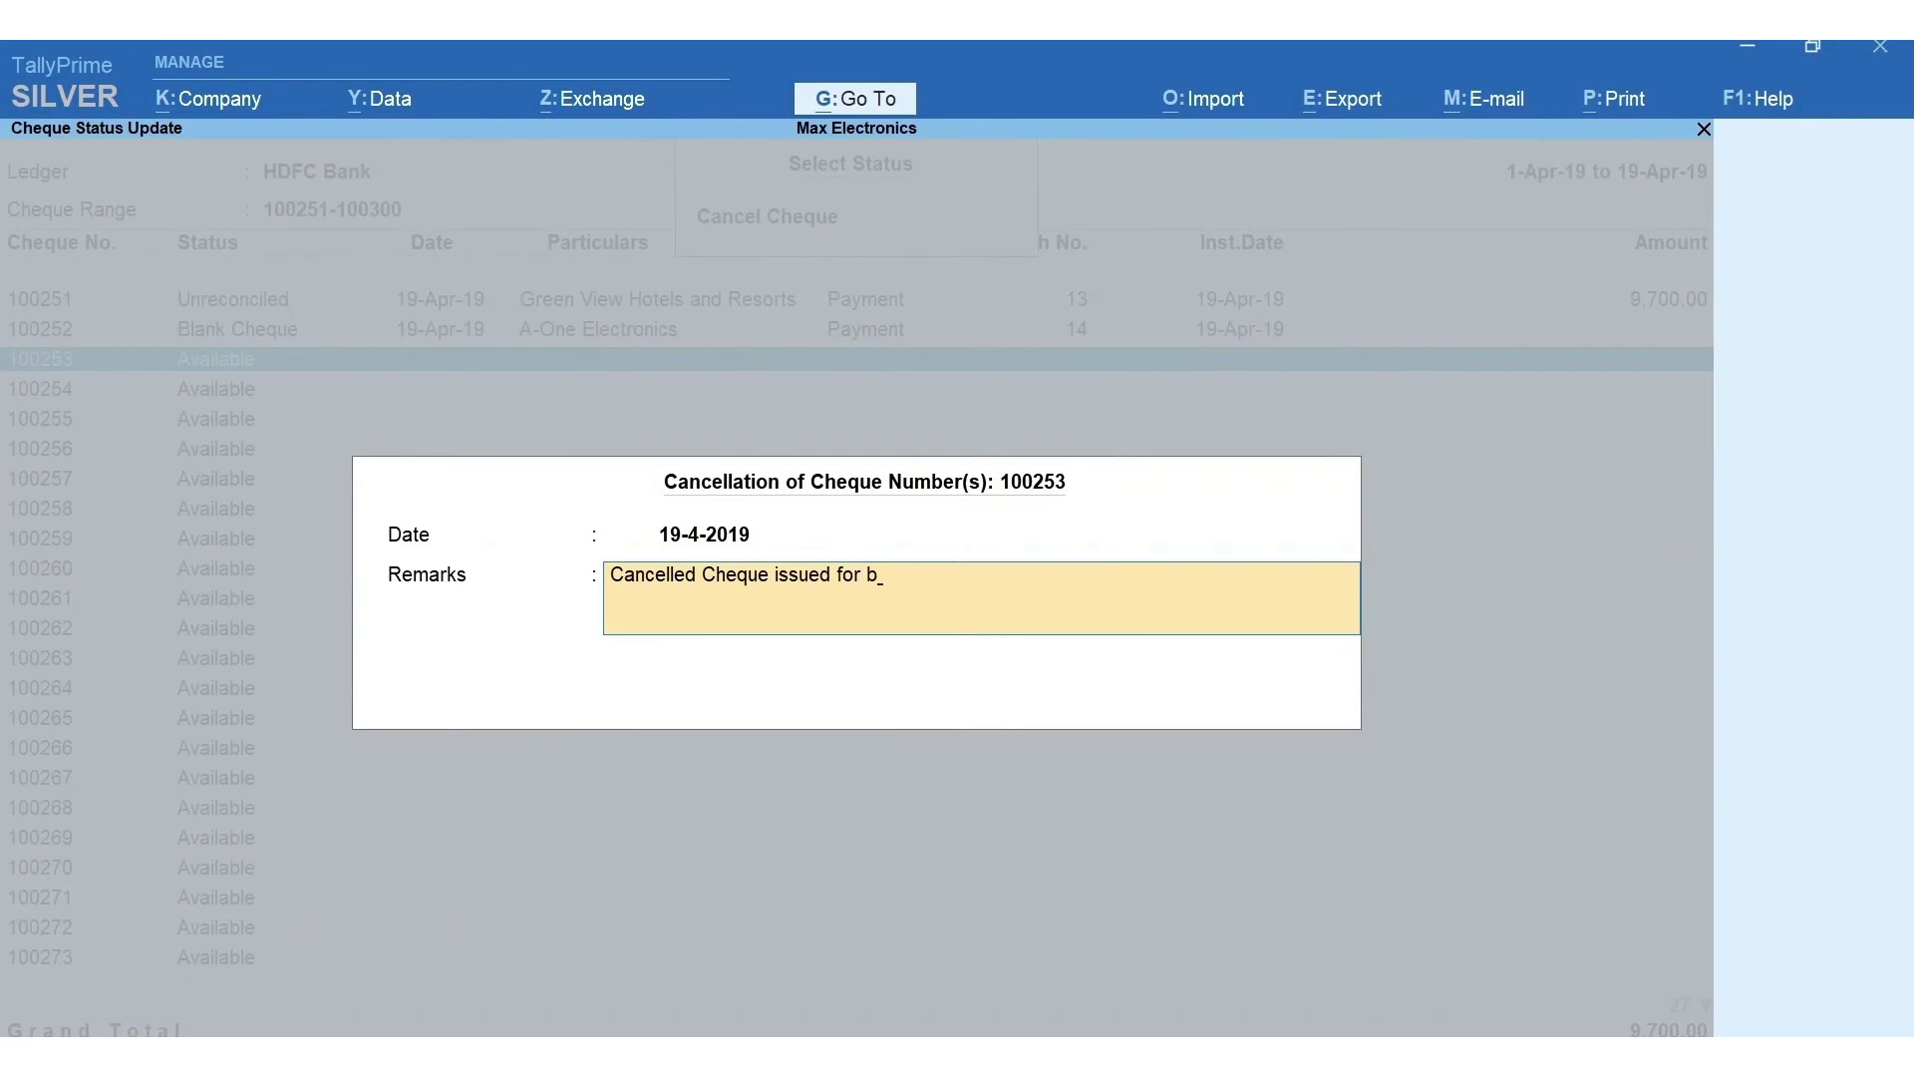
{"action": "type", "text": "anking purpose"}
{"action": "key", "text": "Return"}
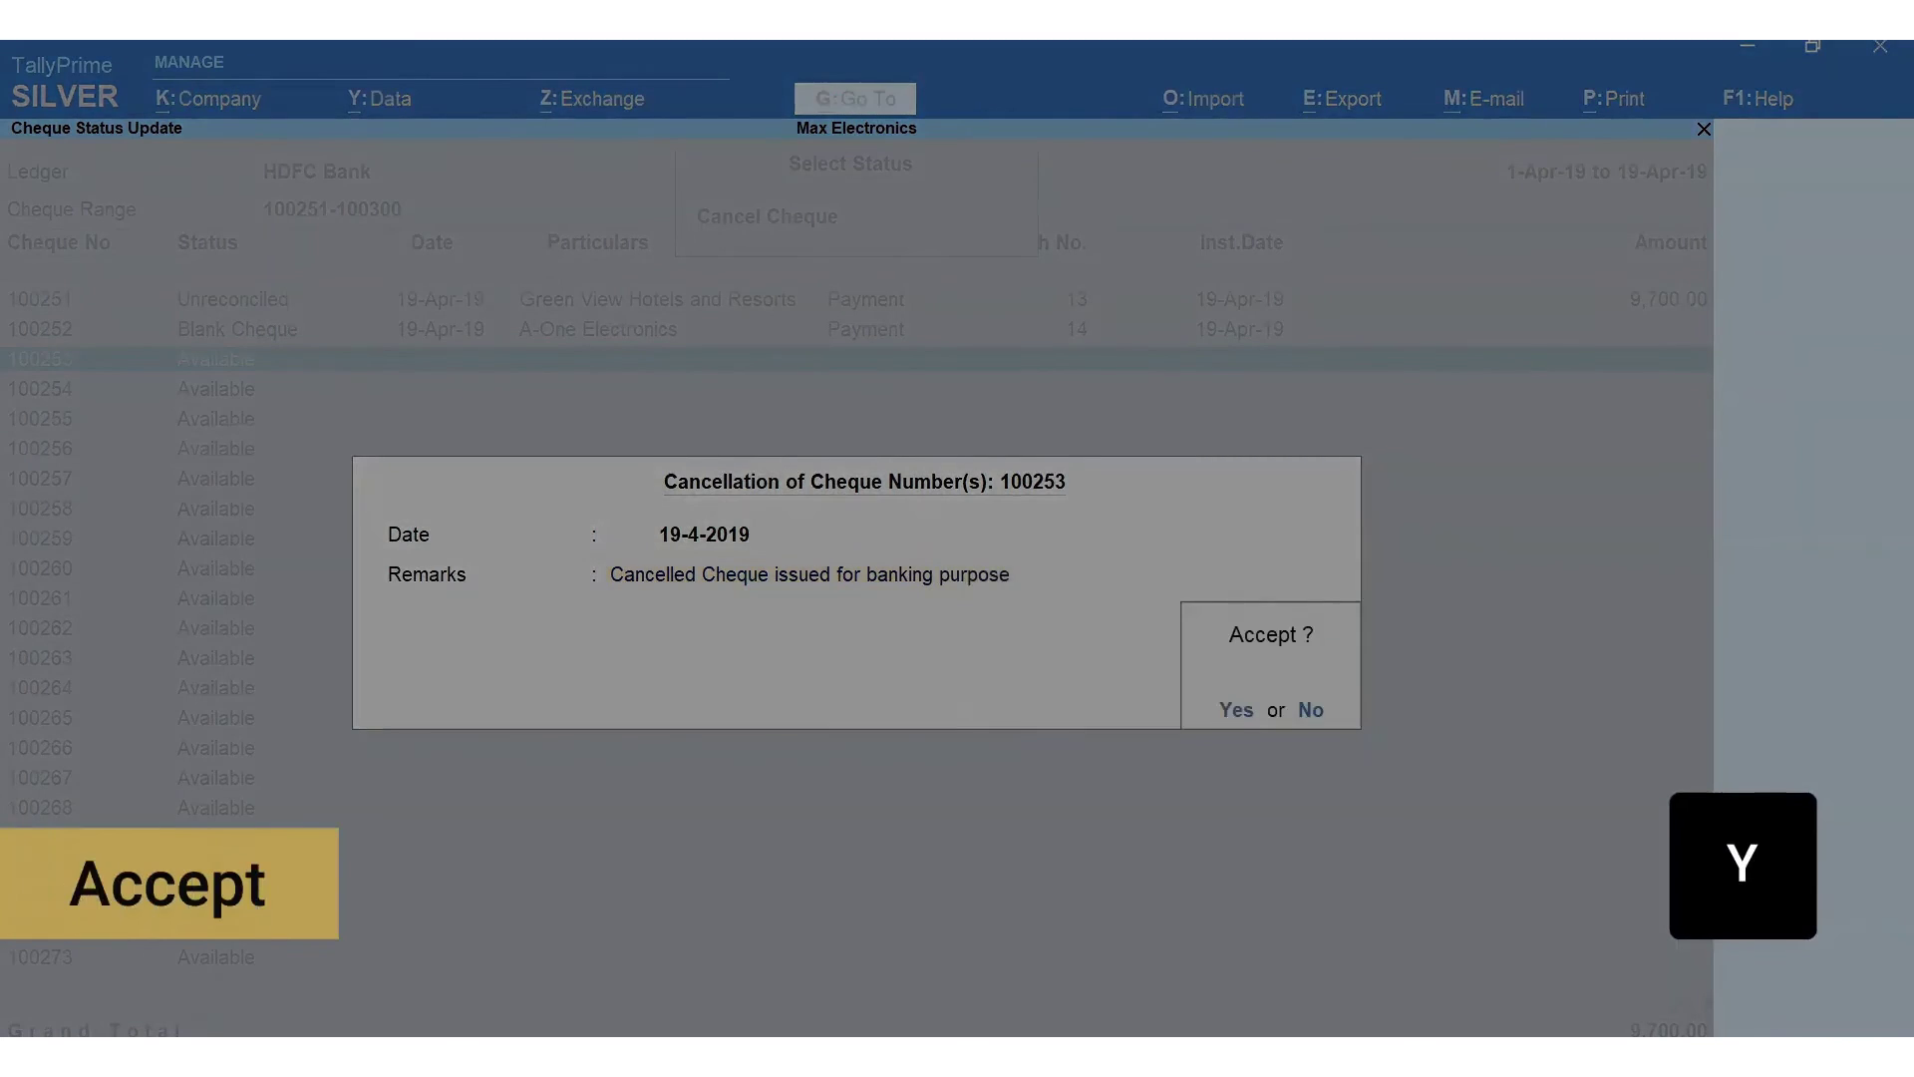
{"action": "key", "text": "y"}
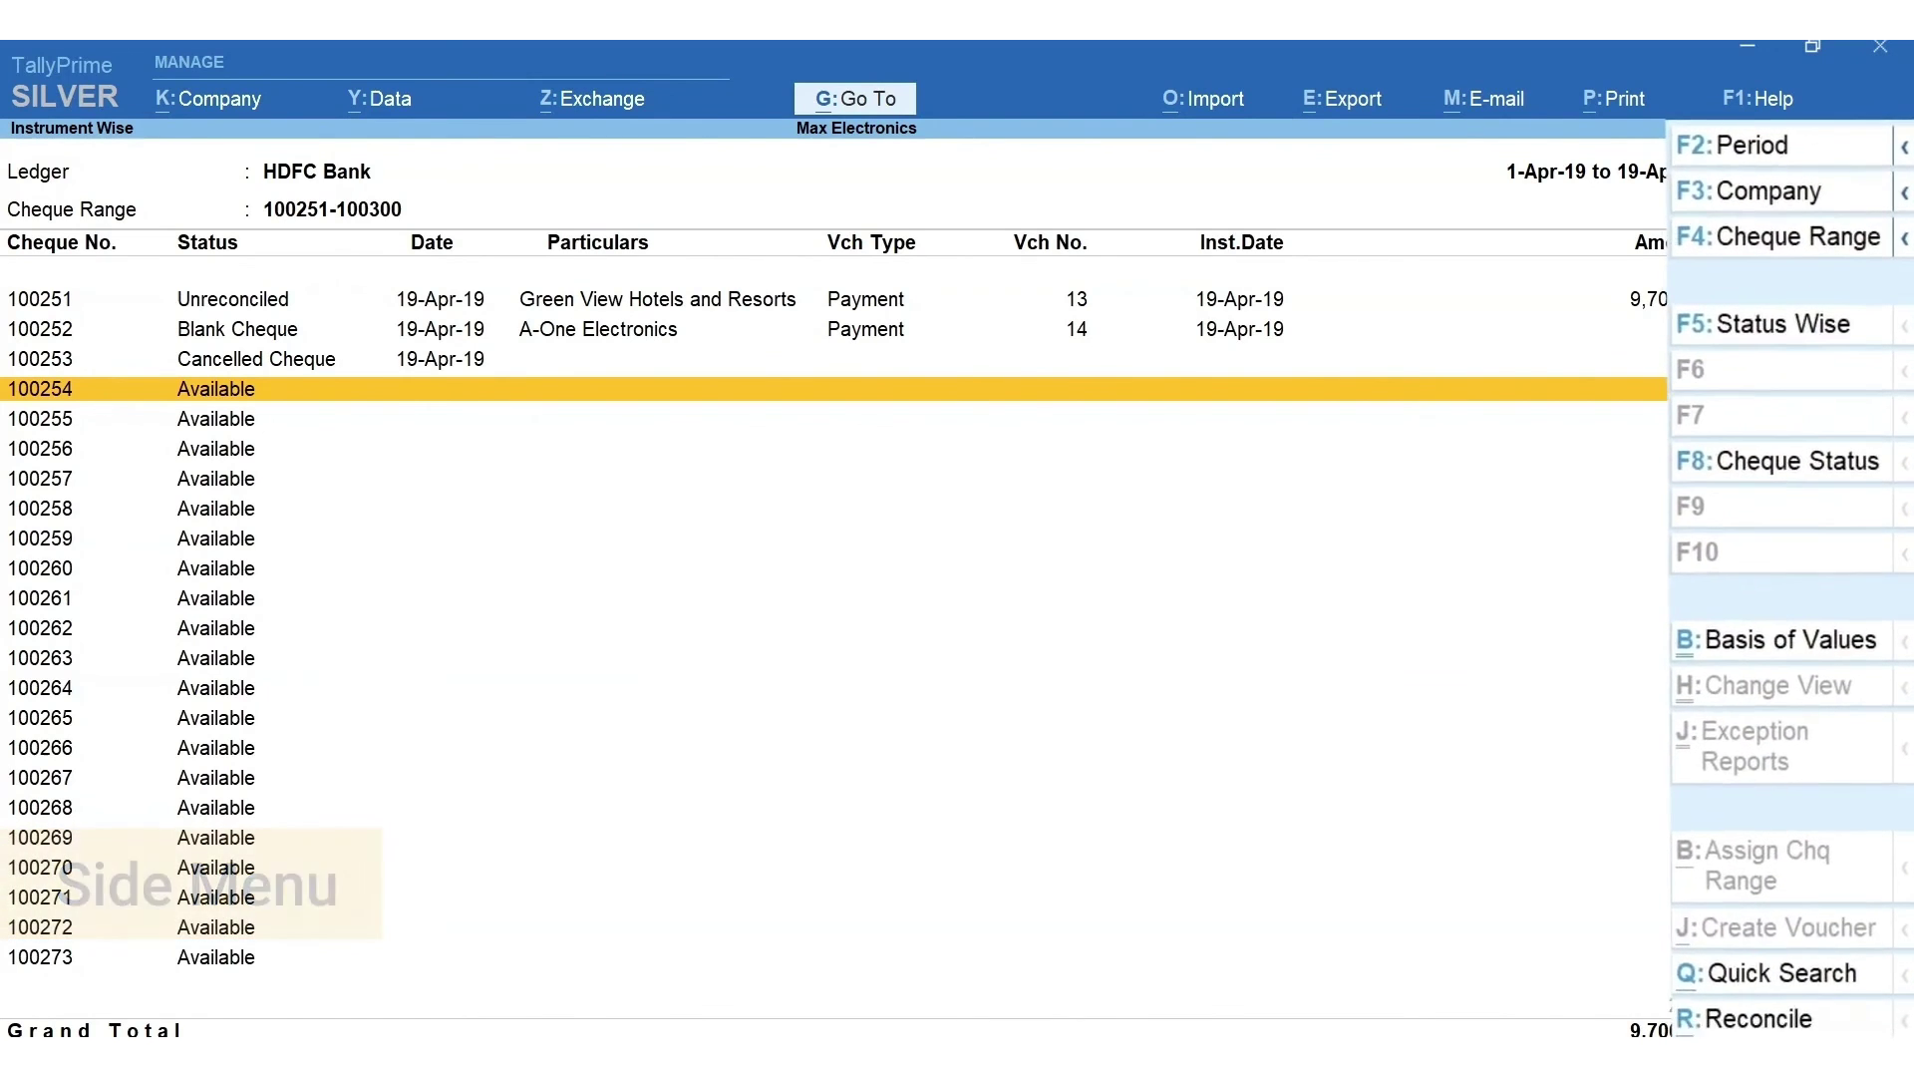
Step: Open F12 Configure for the Instrument Wise cheque report
{"action": "key", "text": "F12"}
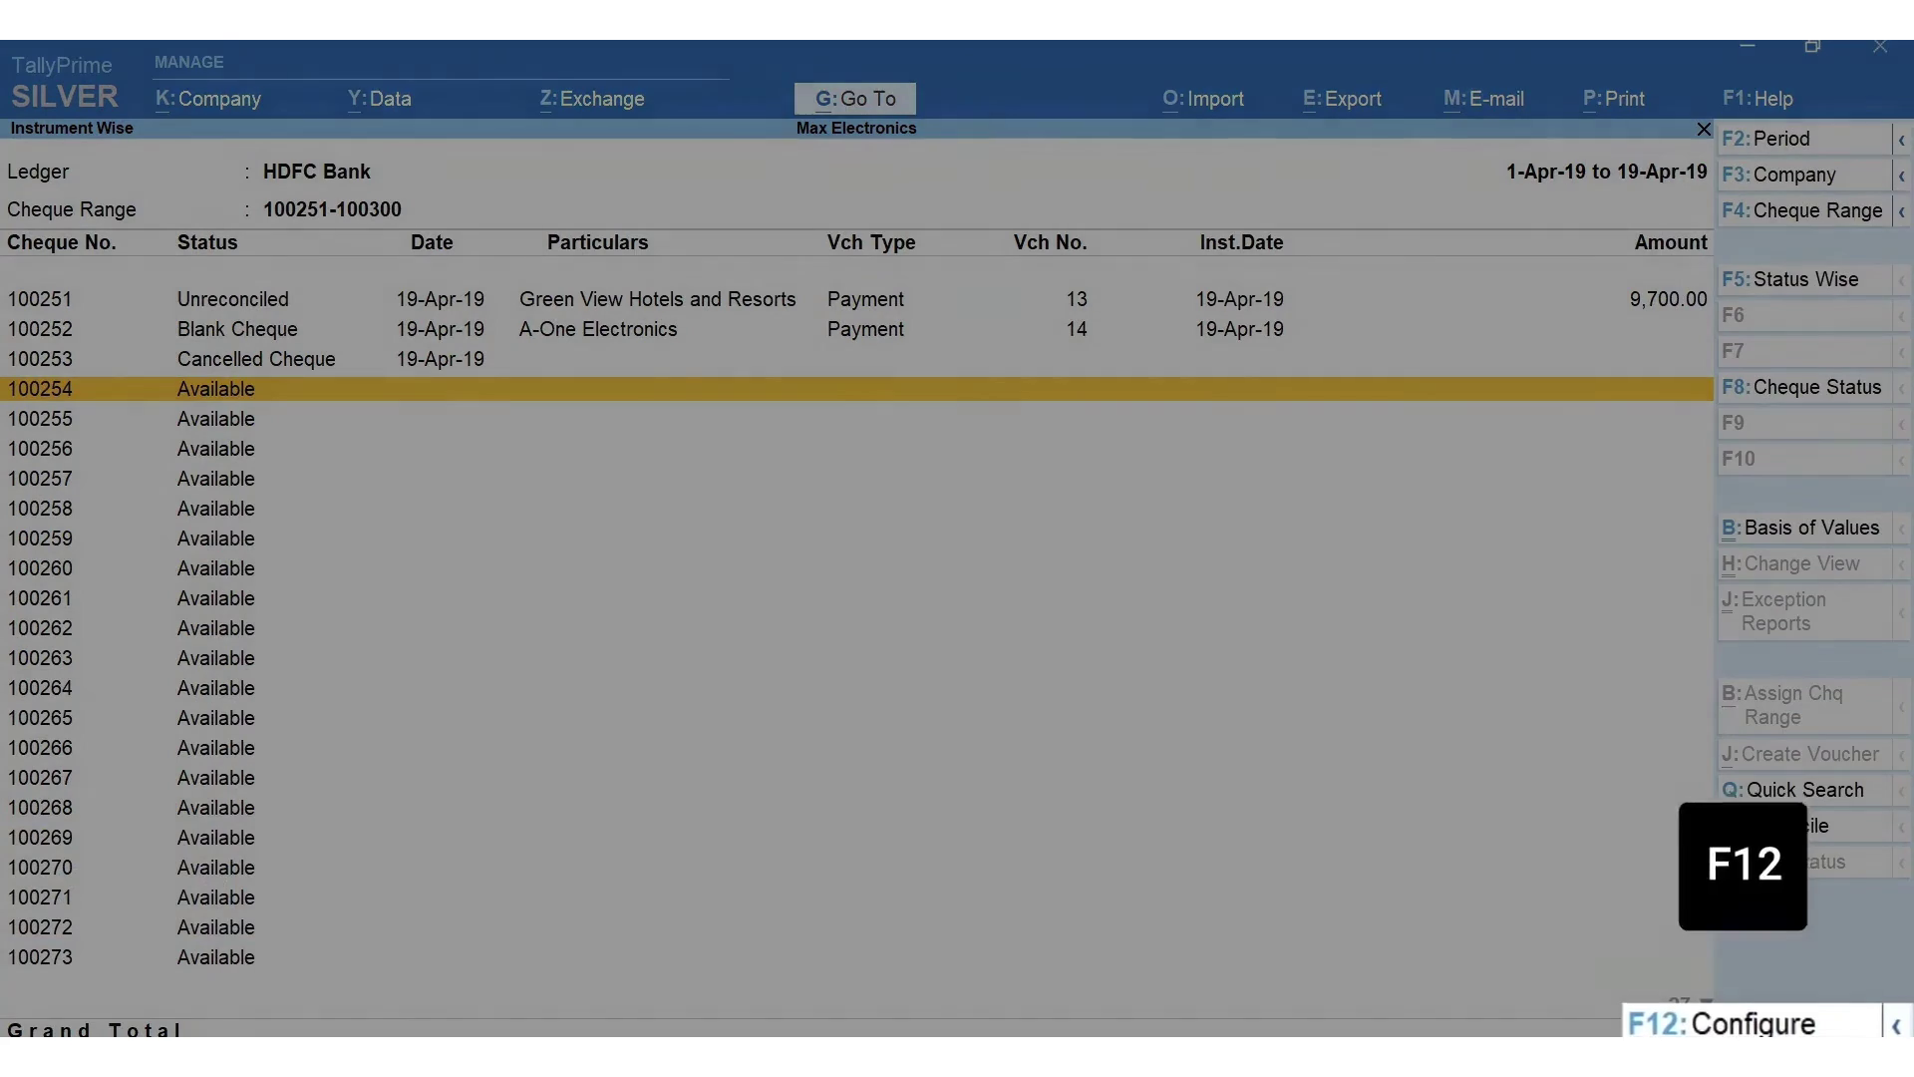